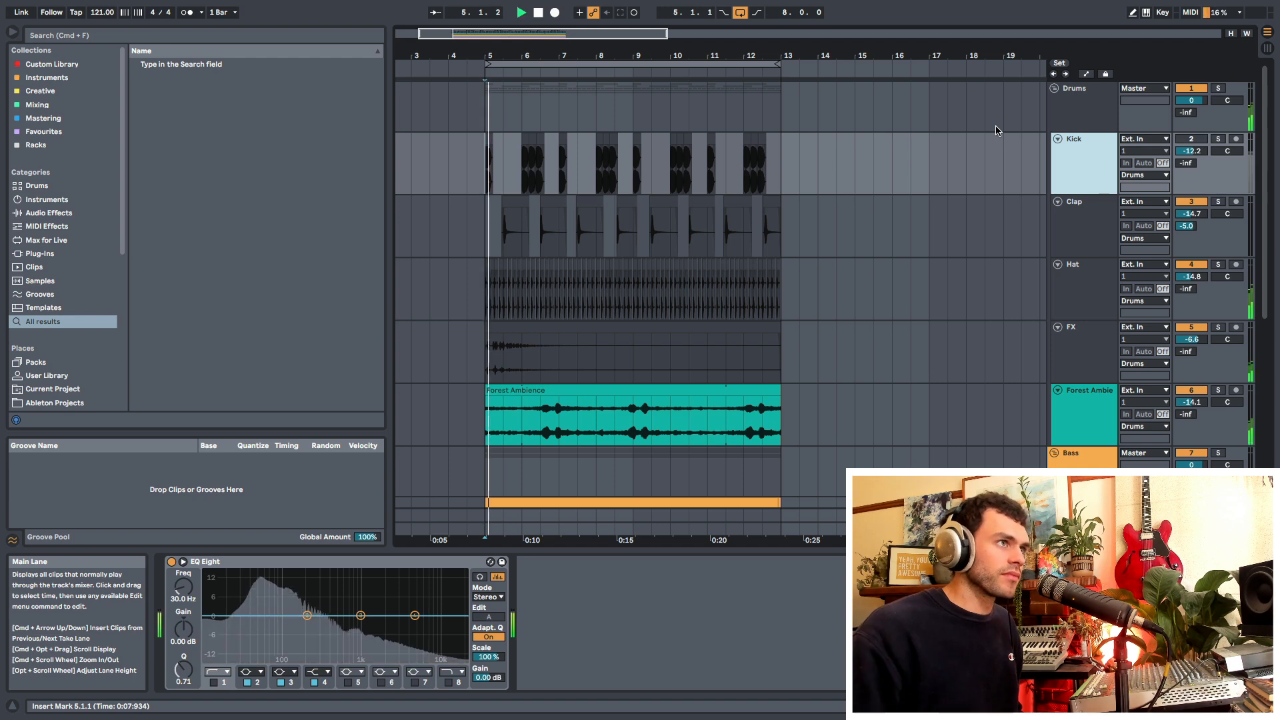
Review the arrangement's tracks and highlight the Kick pattern from bar 5 to bar 9
drag(541, 56, 542, 80)
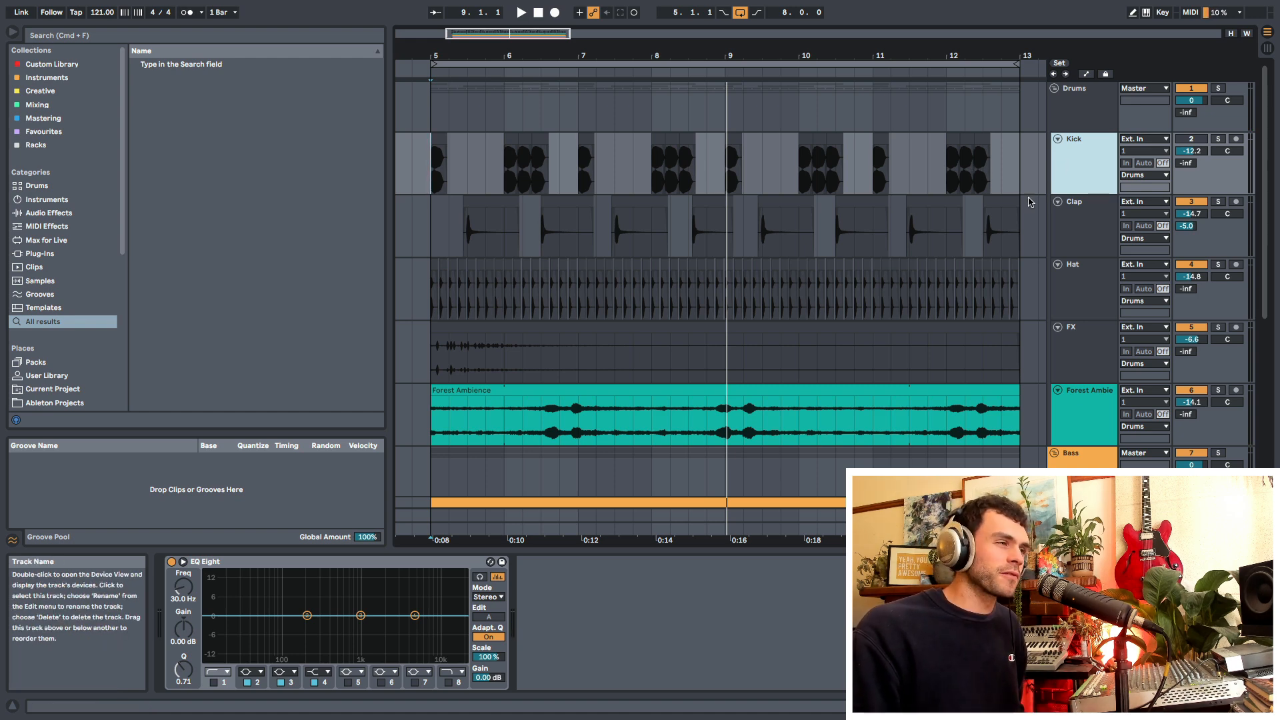
scroll(917, 312, down, 4)
scroll(918, 312, up, 4)
click(434, 180)
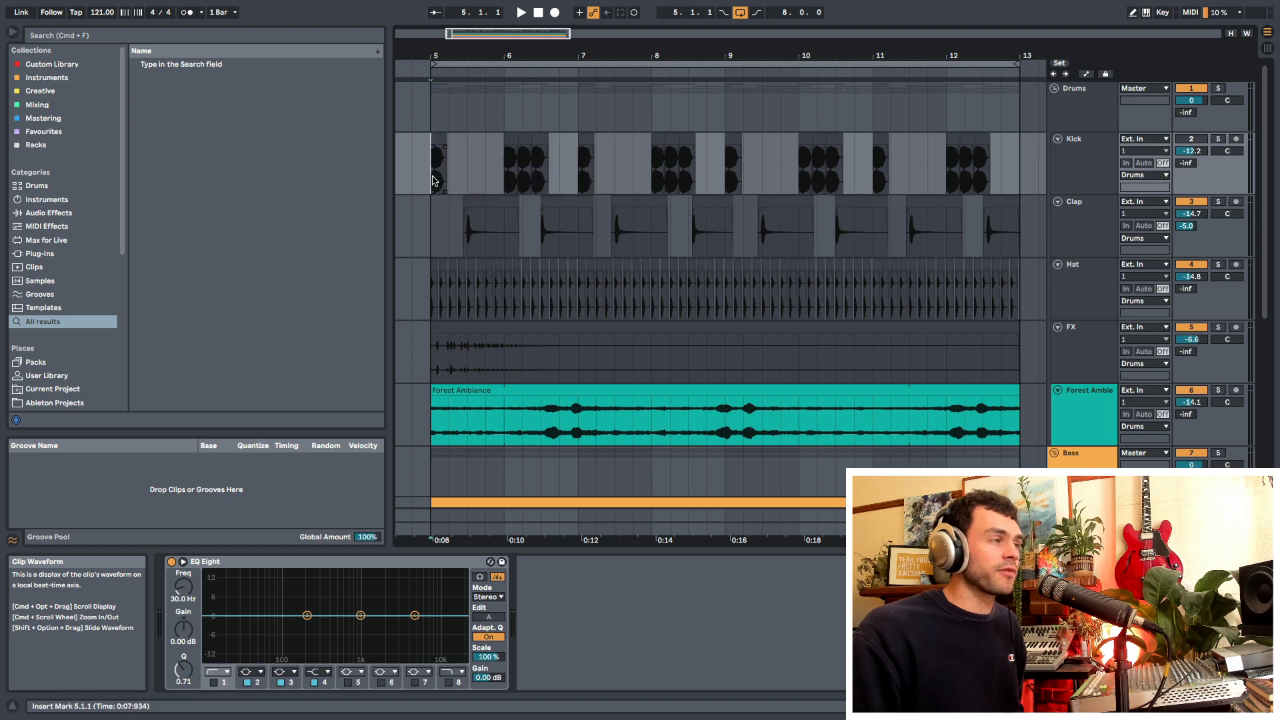
scroll(948, 374, down, 4)
click(1066, 309)
scroll(721, 299, up, 4)
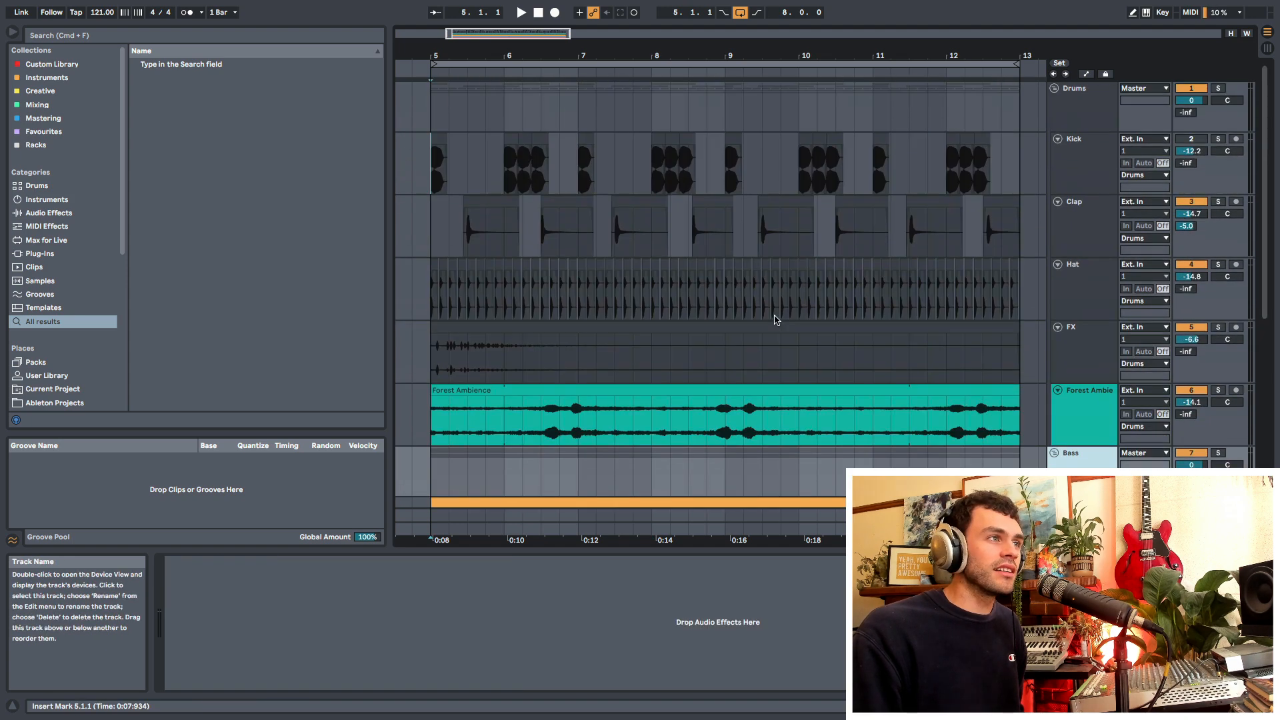
drag(433, 172, 727, 179)
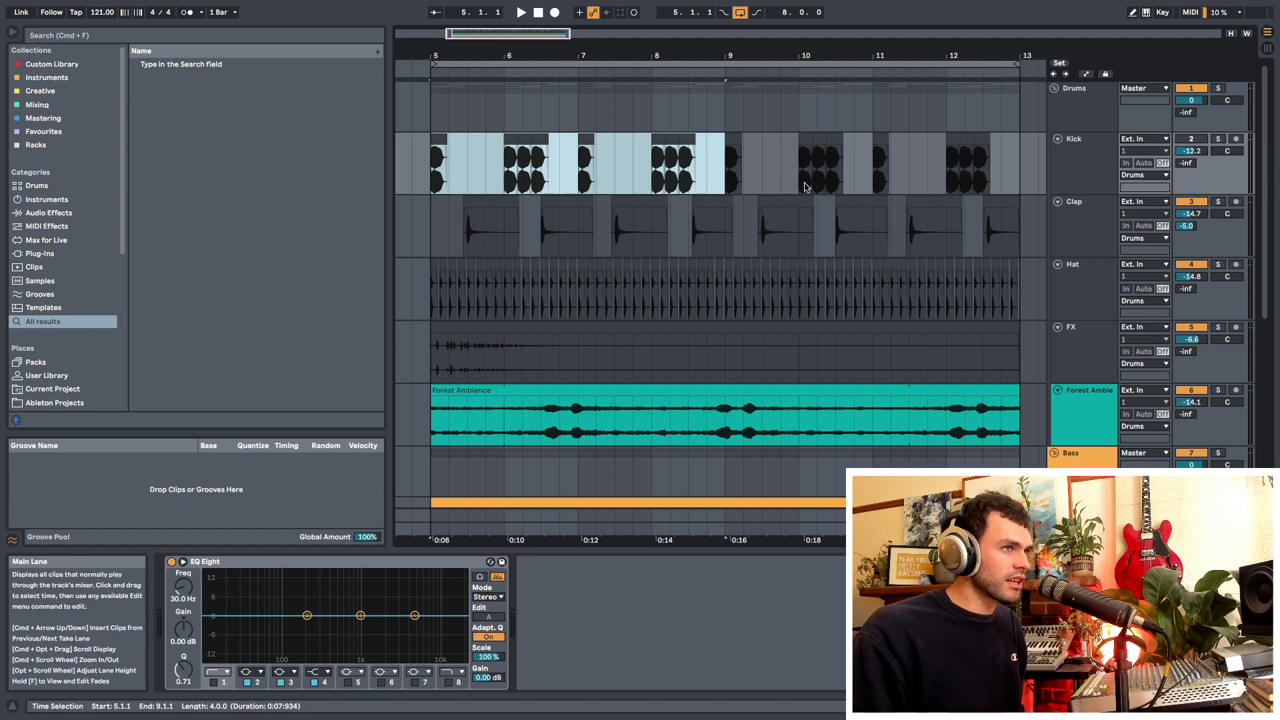
Deactivate the Clap, Hat and FX tracks together and place the insert marker at bar 5
click(1076, 230)
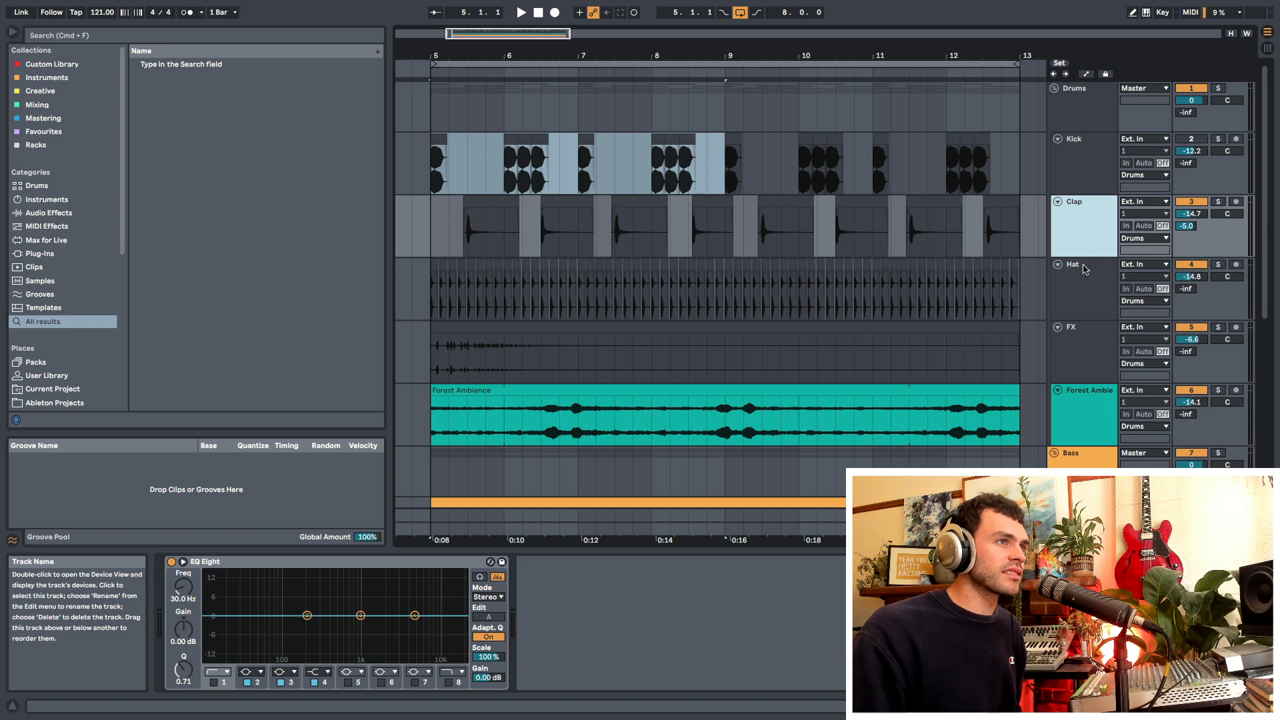
shift+click(1094, 351)
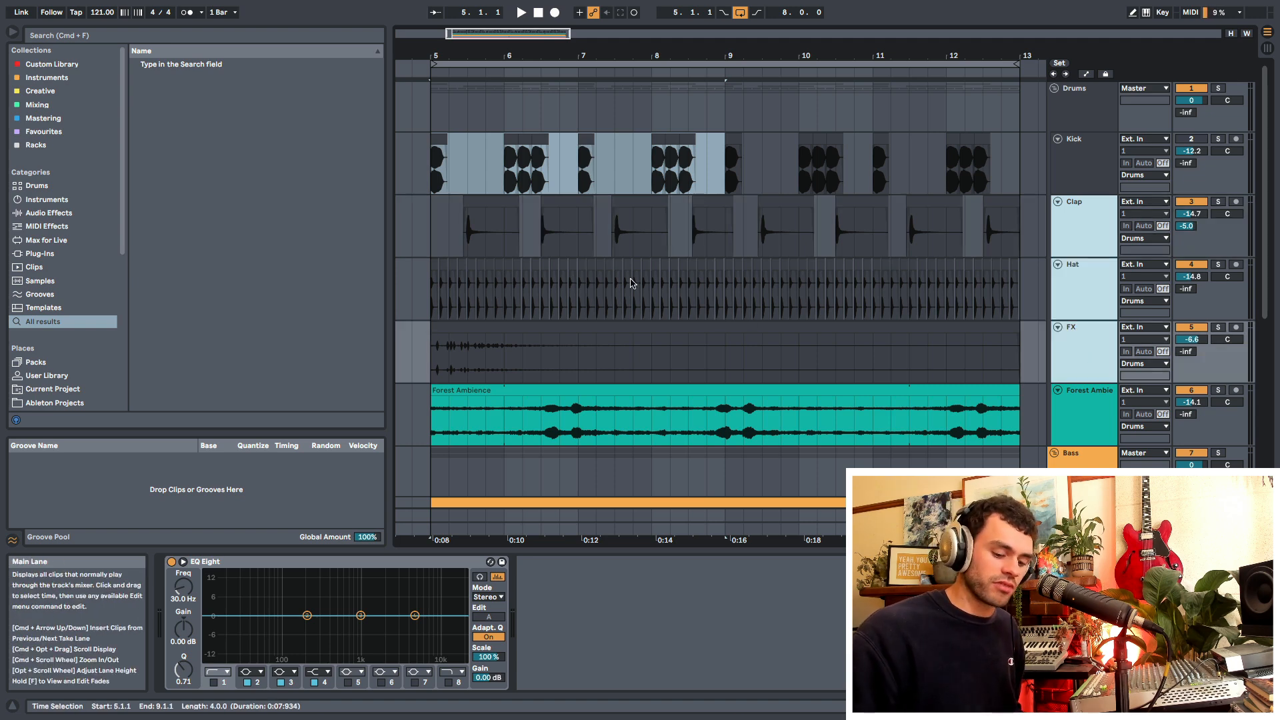
click(431, 230)
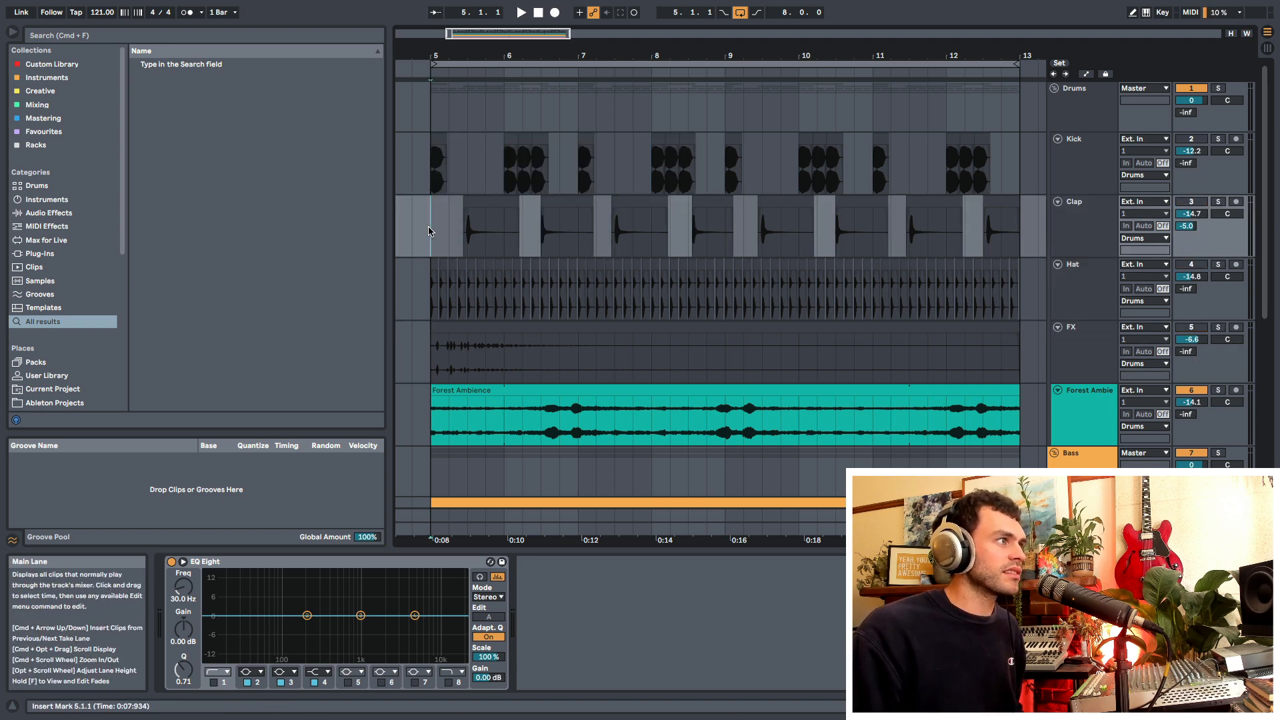
Play the loop from bar 5 with the Kick, Clap, Hat and FX tracks muted
drag(420, 183, 692, 363)
click(433, 368)
key(space)
scroll(653, 346, down, 5)
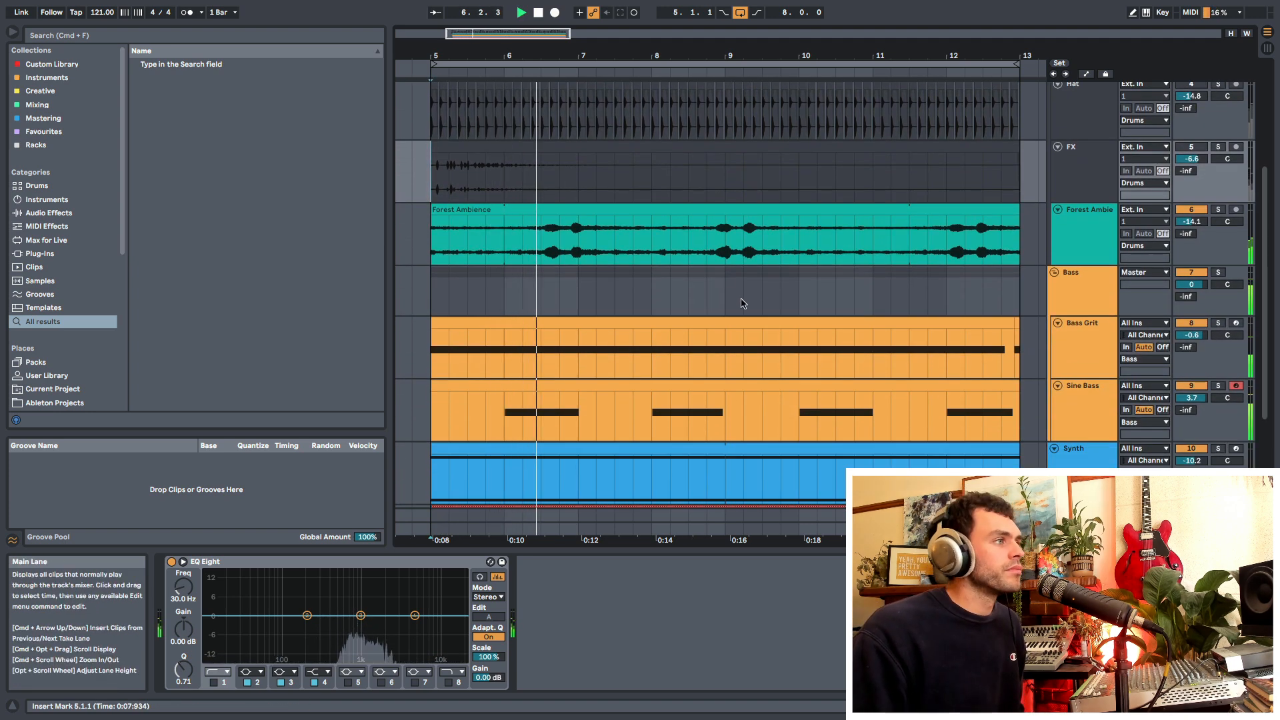
drag(619, 56, 565, 33)
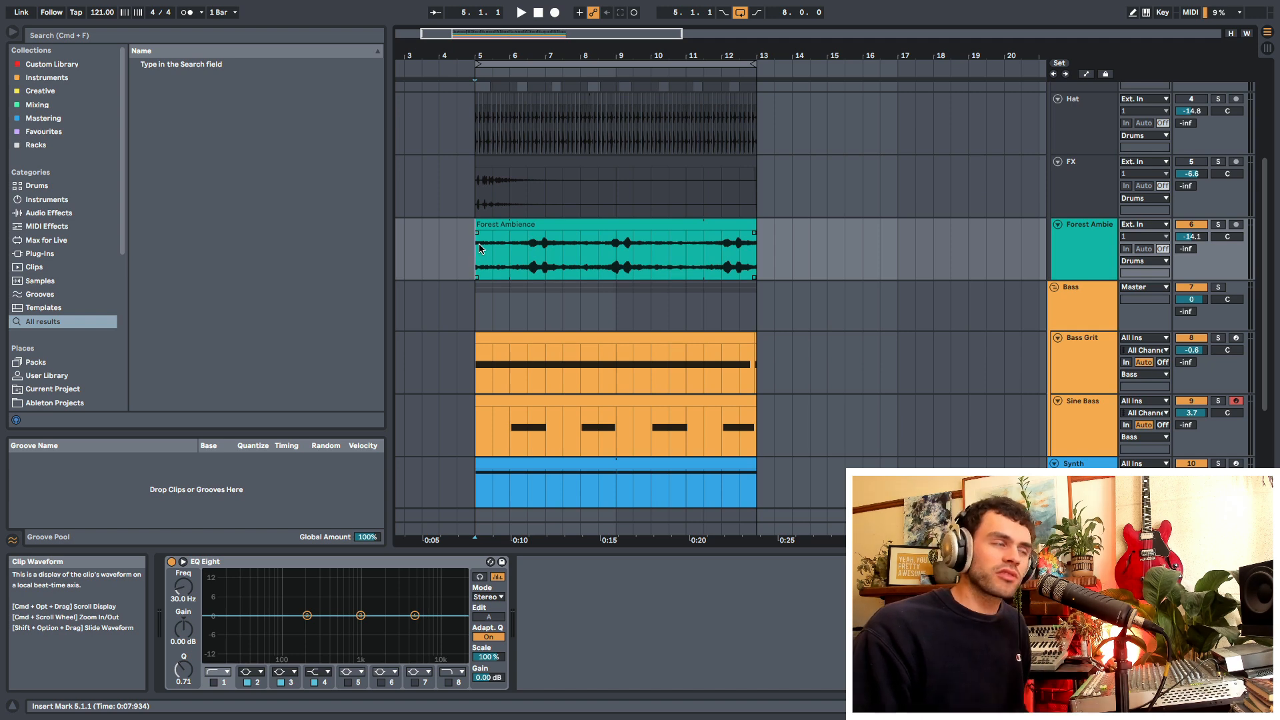
Review the muted drum tracks and place the insert marker at the start of the Forest Ambience clip
scroll(479, 247, up, 3)
scroll(470, 342, up, 1)
drag(476, 353, 616, 152)
click(474, 421)
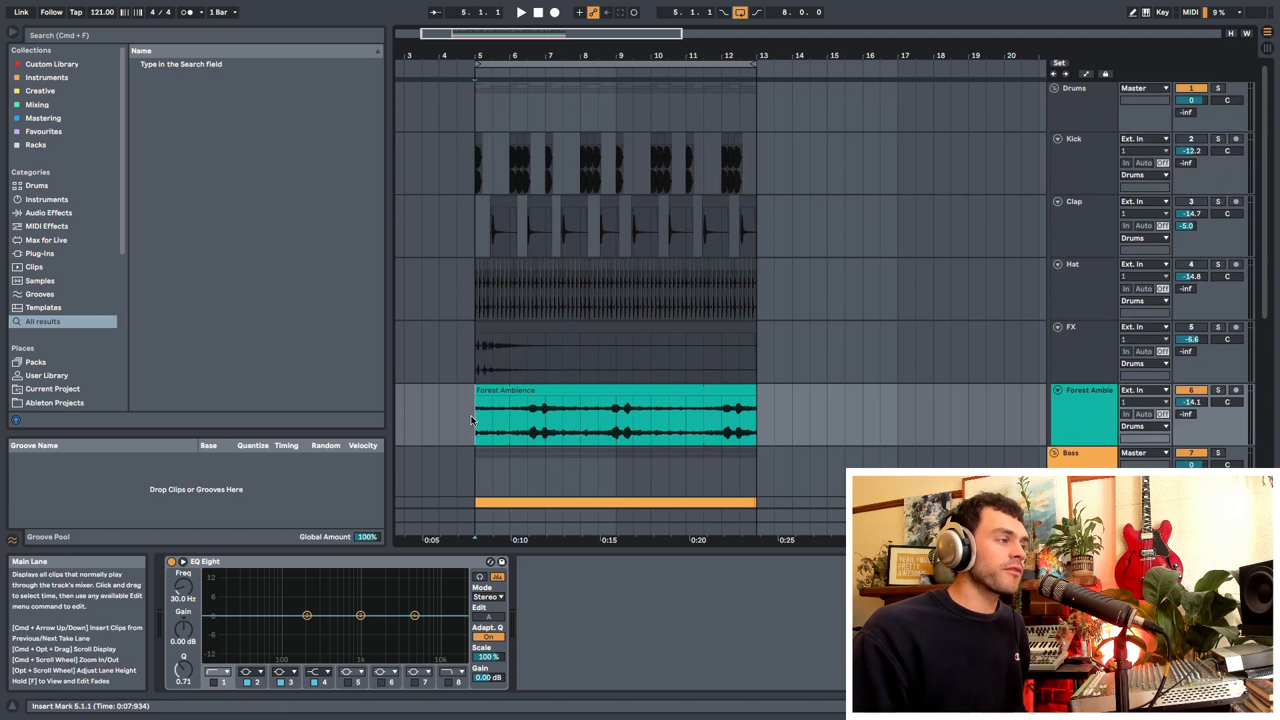
scroll(473, 421, down, 6)
scroll(479, 344, down, 1)
scroll(535, 327, up, 2)
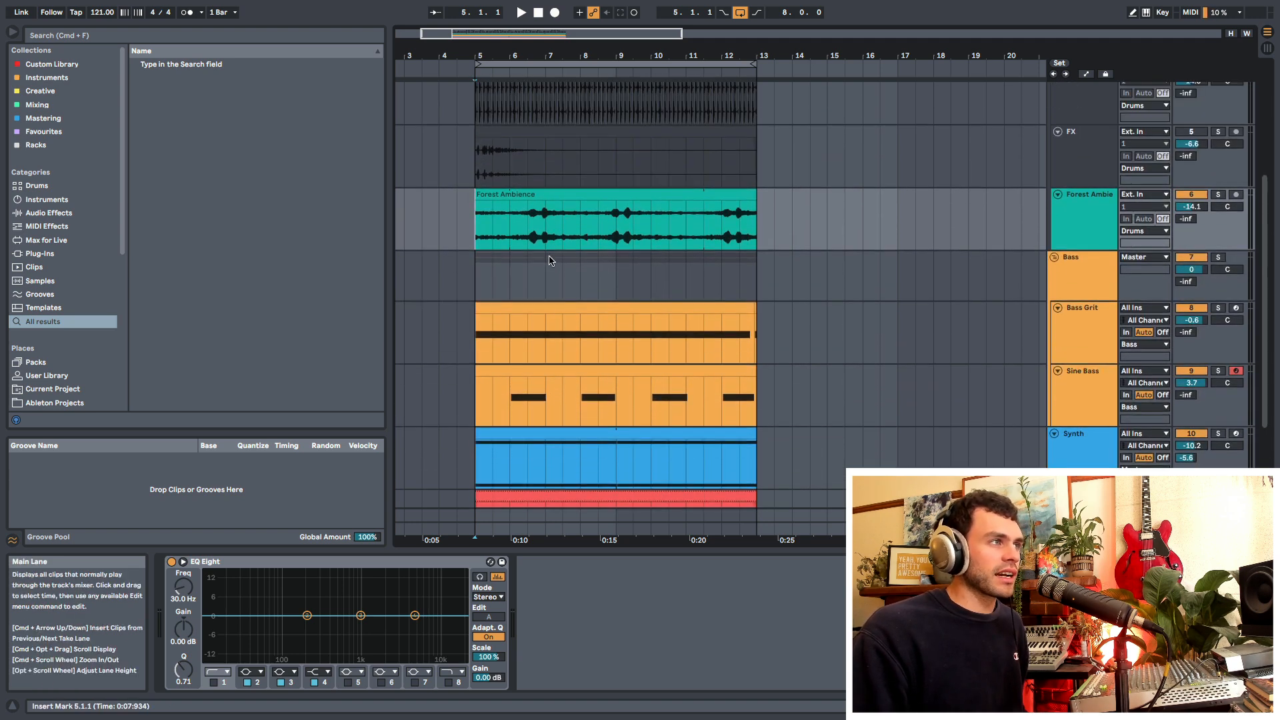
Play the loop while switching the Forest Ambience track off and on to compare the fullness, ending with it off
click(1098, 214)
scroll(1099, 214, down, 1)
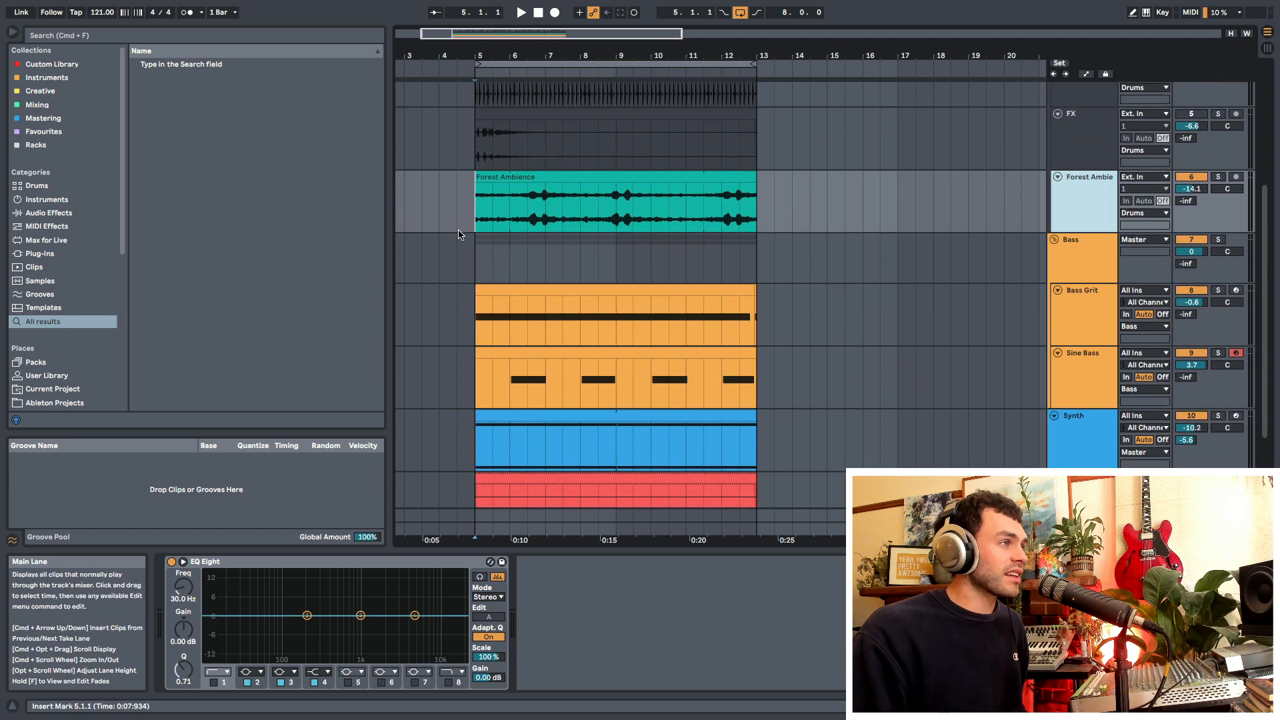
key(space)
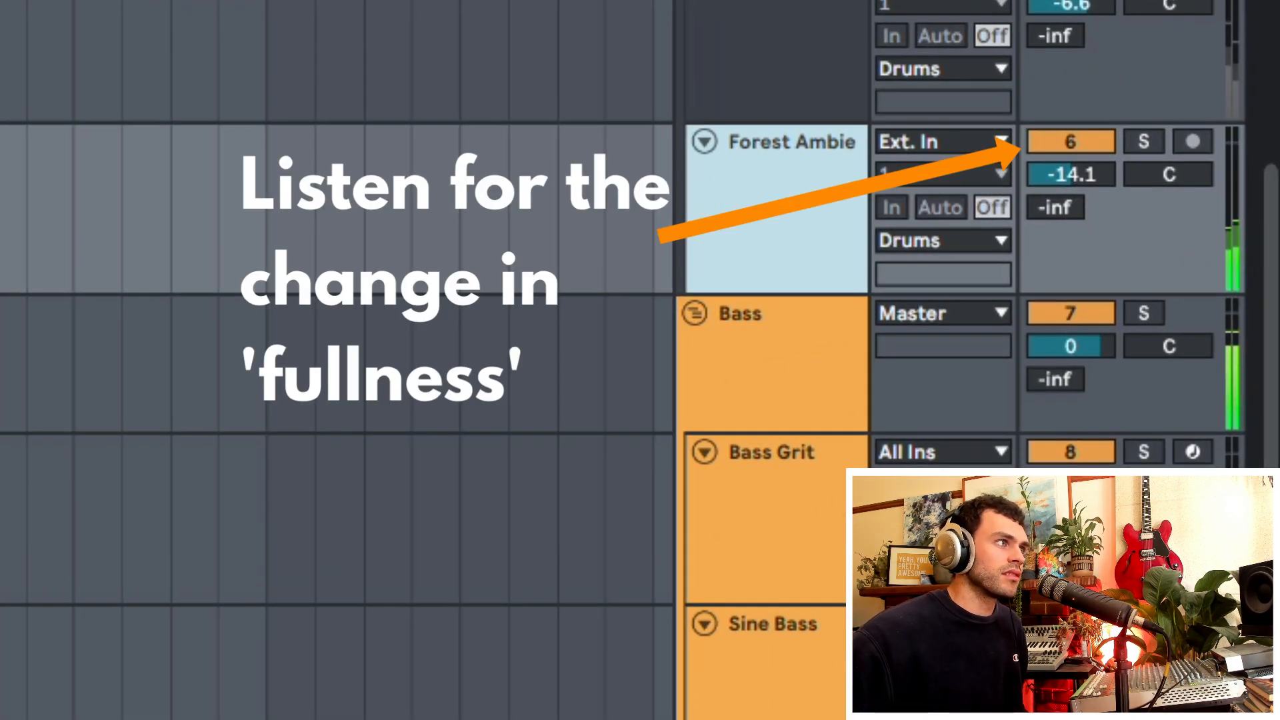
key(0)
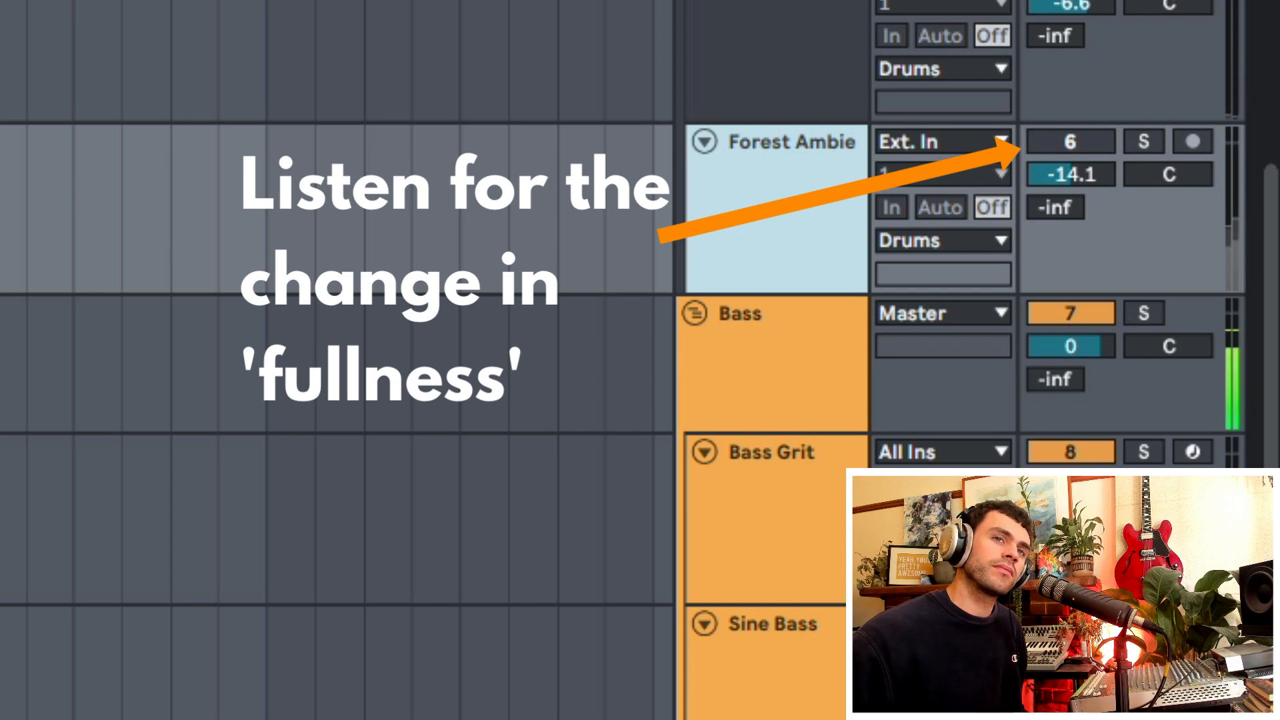
key(0)
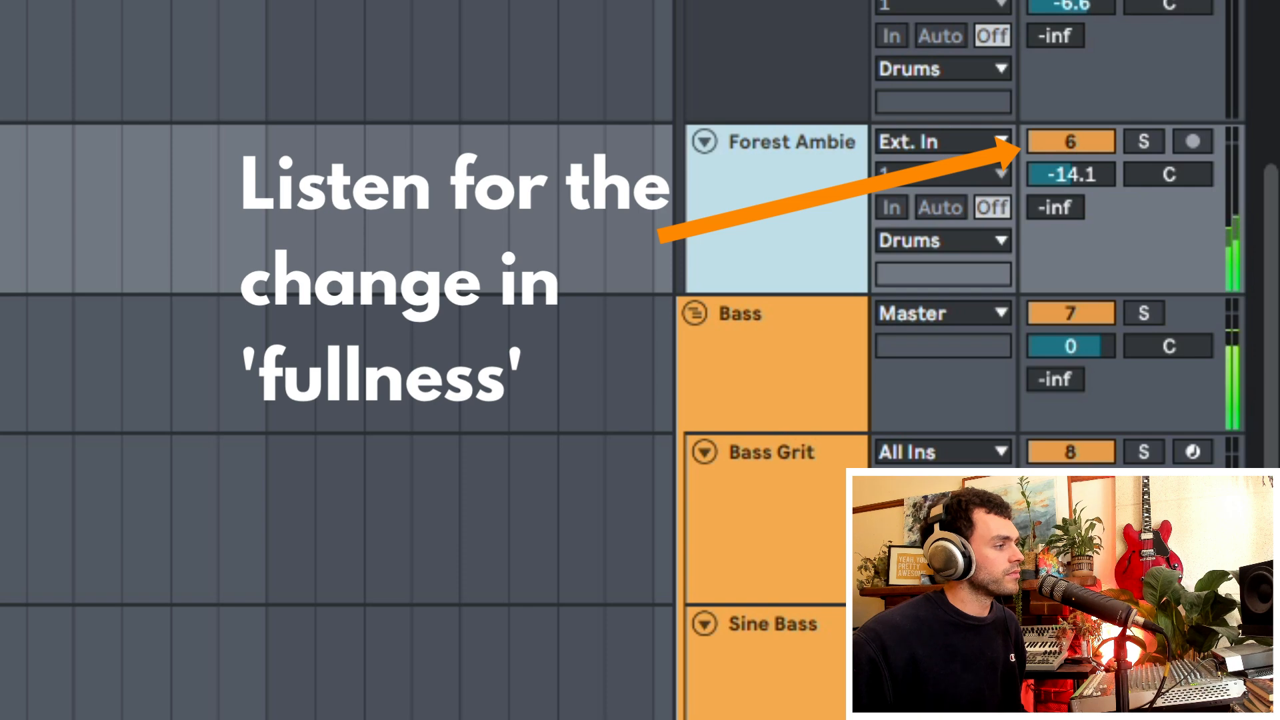
key(0)
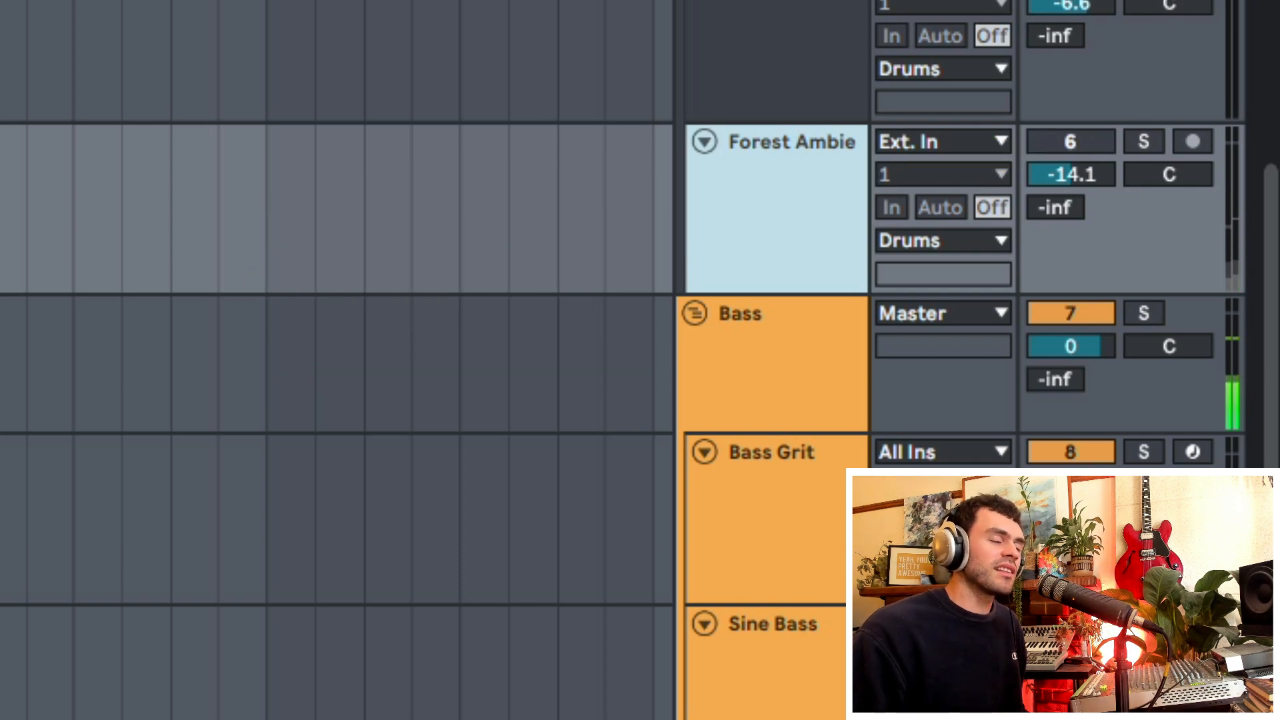
key(space)
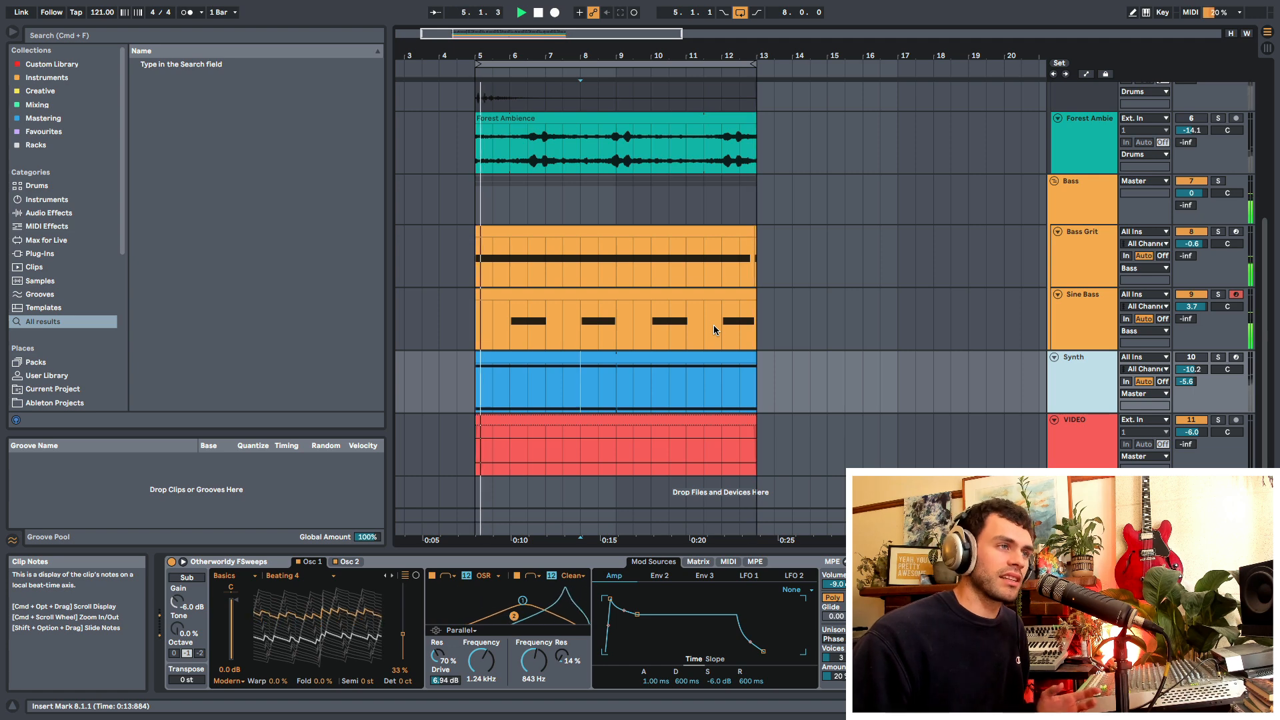
Reactivate the Forest Ambience track and listen to the loop with it included
click(532, 267)
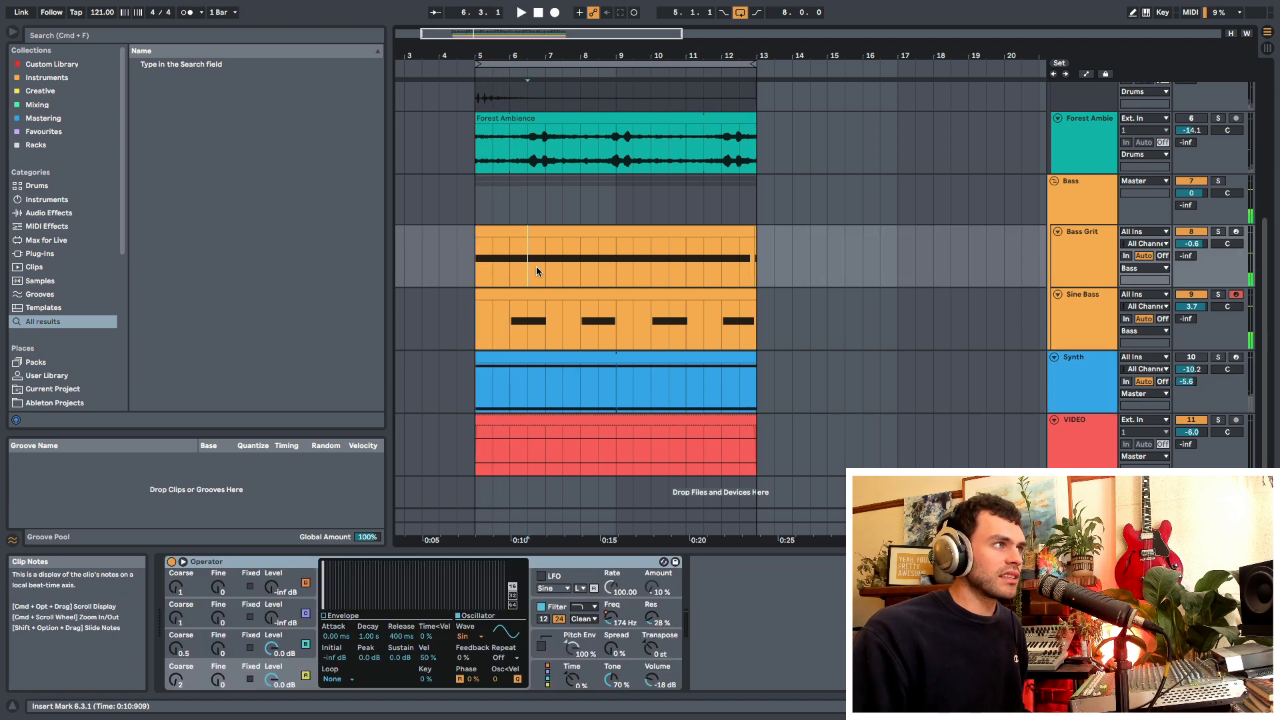
click(485, 160)
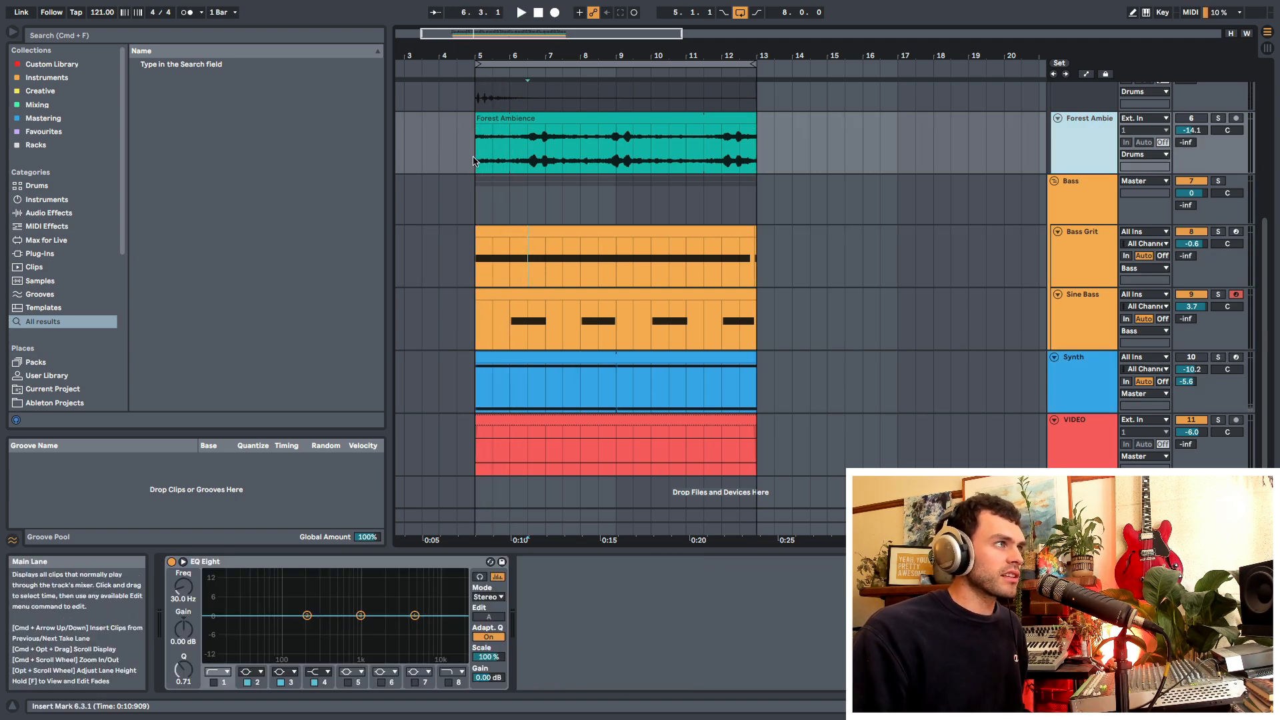
key(space)
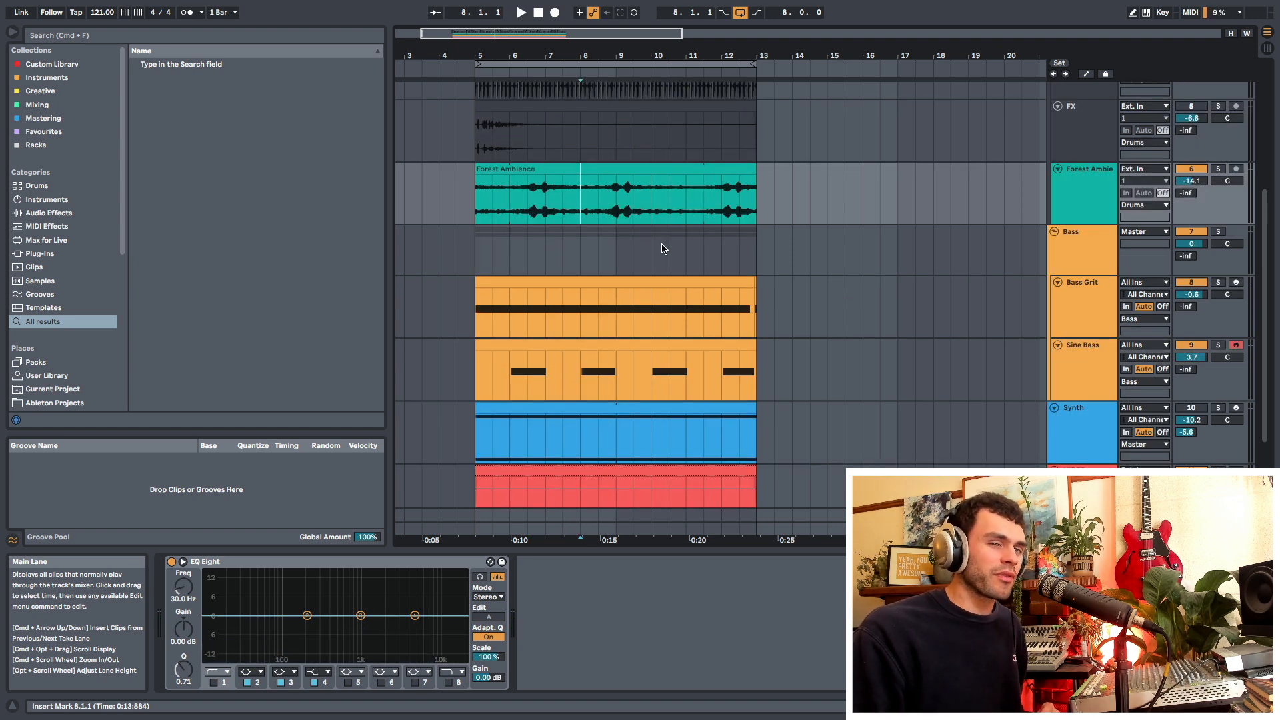
Deactivate the Forest Ambience track, reactivate the Synth track and set the insert marker to bar 5
scroll(664, 249, down, 2)
click(633, 408)
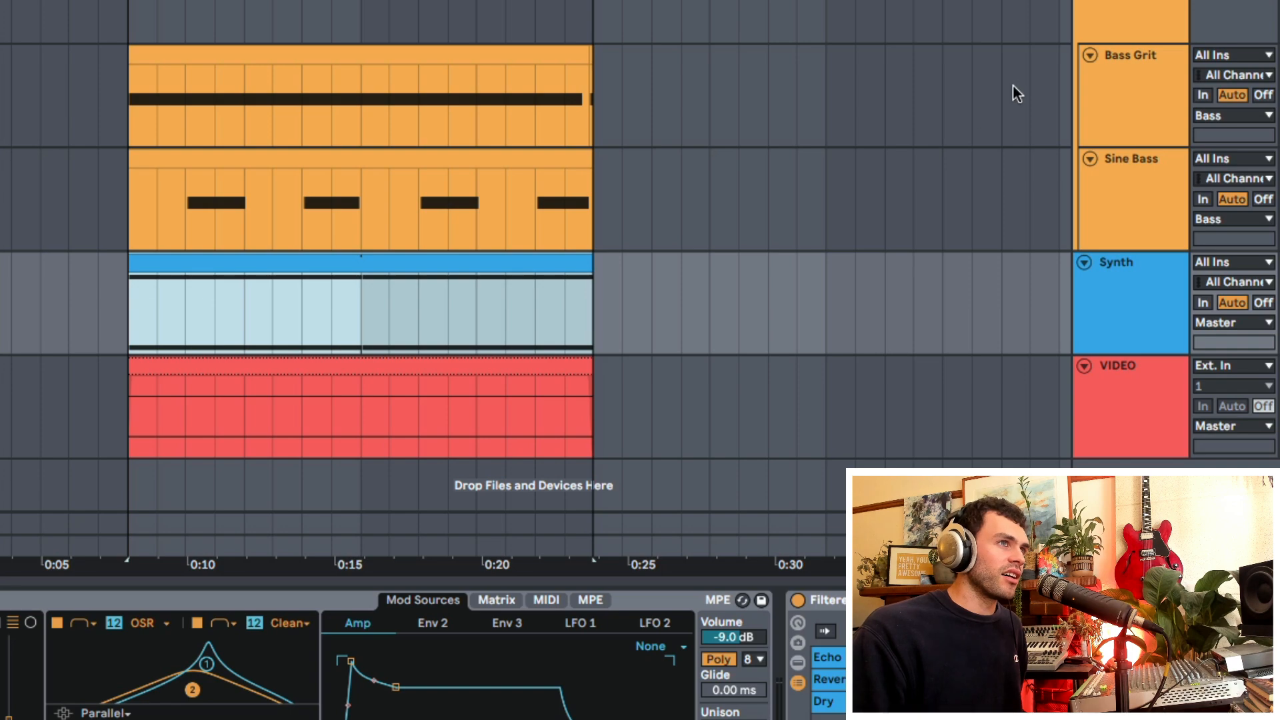
scroll(1068, 199, up, 1)
click(1084, 191)
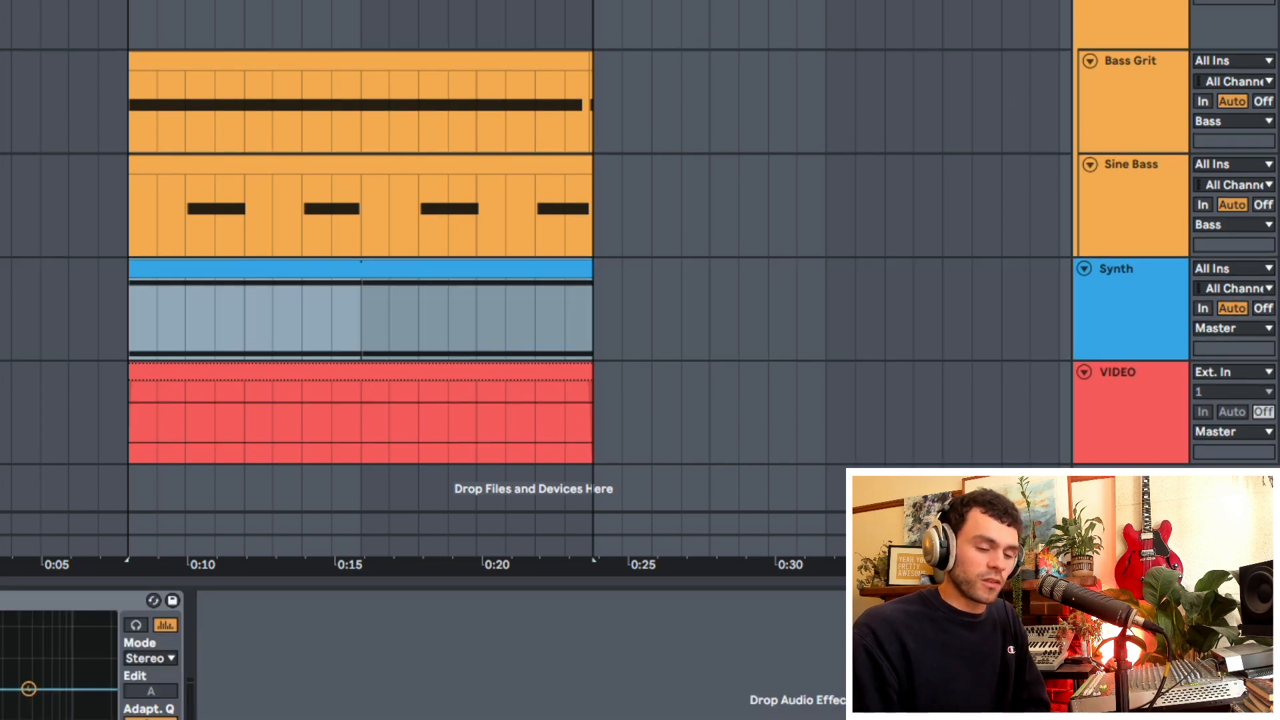
click(1120, 327)
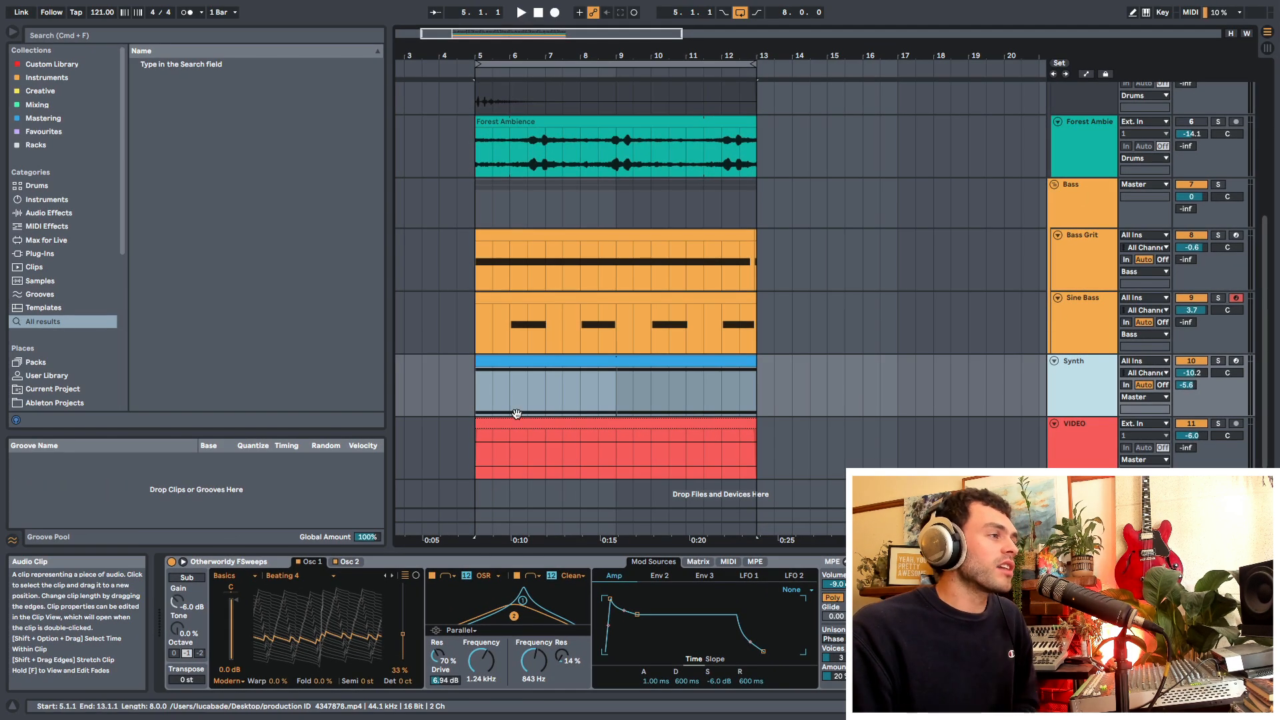
click(130, 329)
click(475, 394)
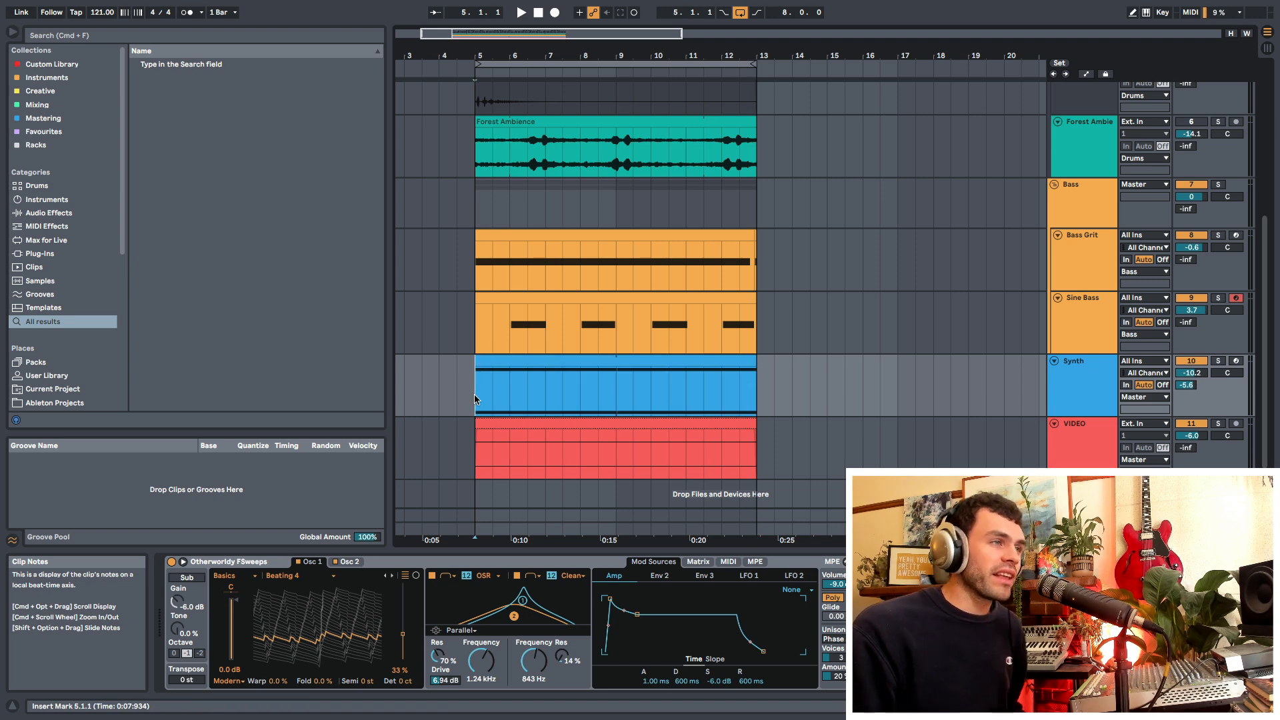
Highlight the Bass Grit and Sine Bass clips, then the Synth clip, across bars 5 to 13
drag(478, 284, 751, 313)
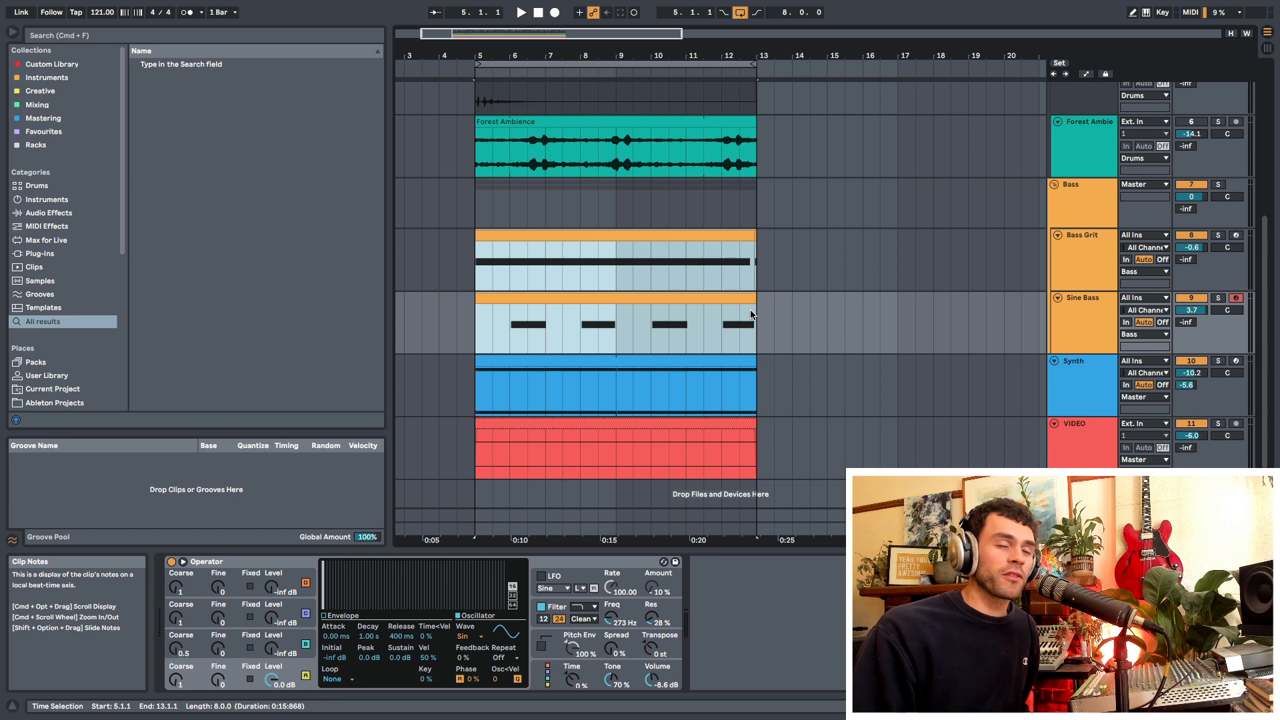
scroll(660, 383, down, 1)
click(494, 392)
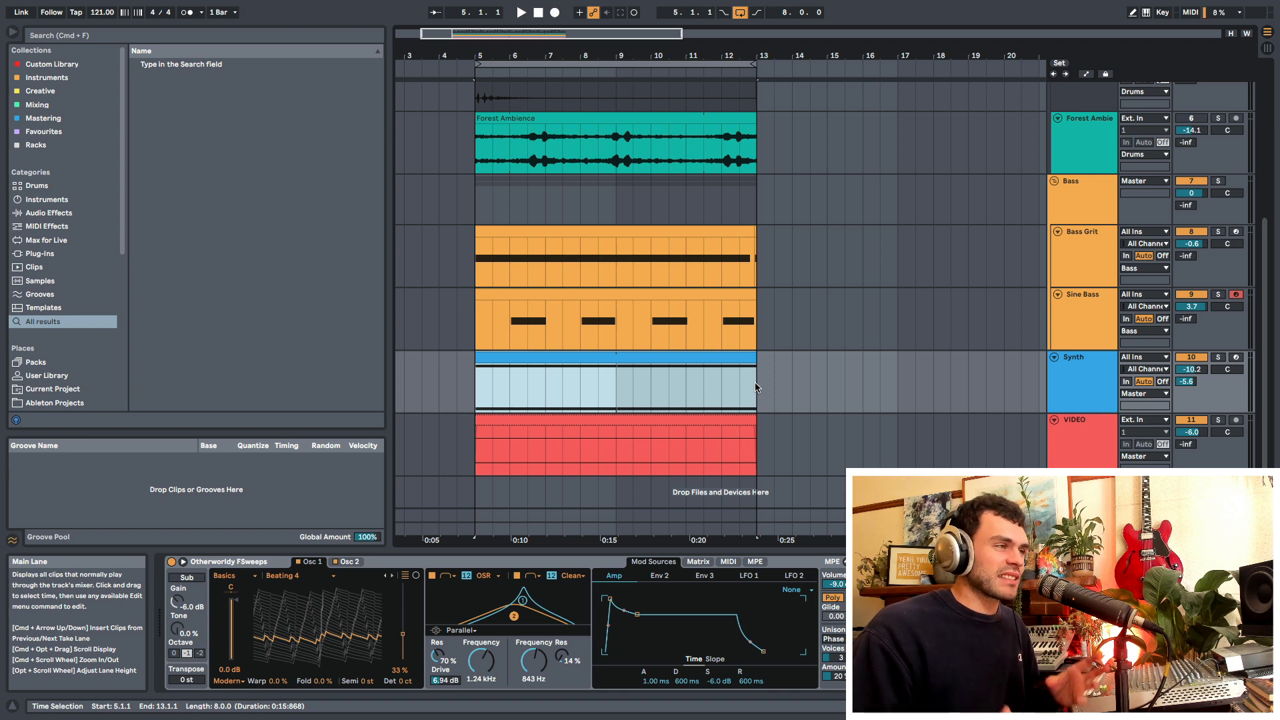
click(619, 394)
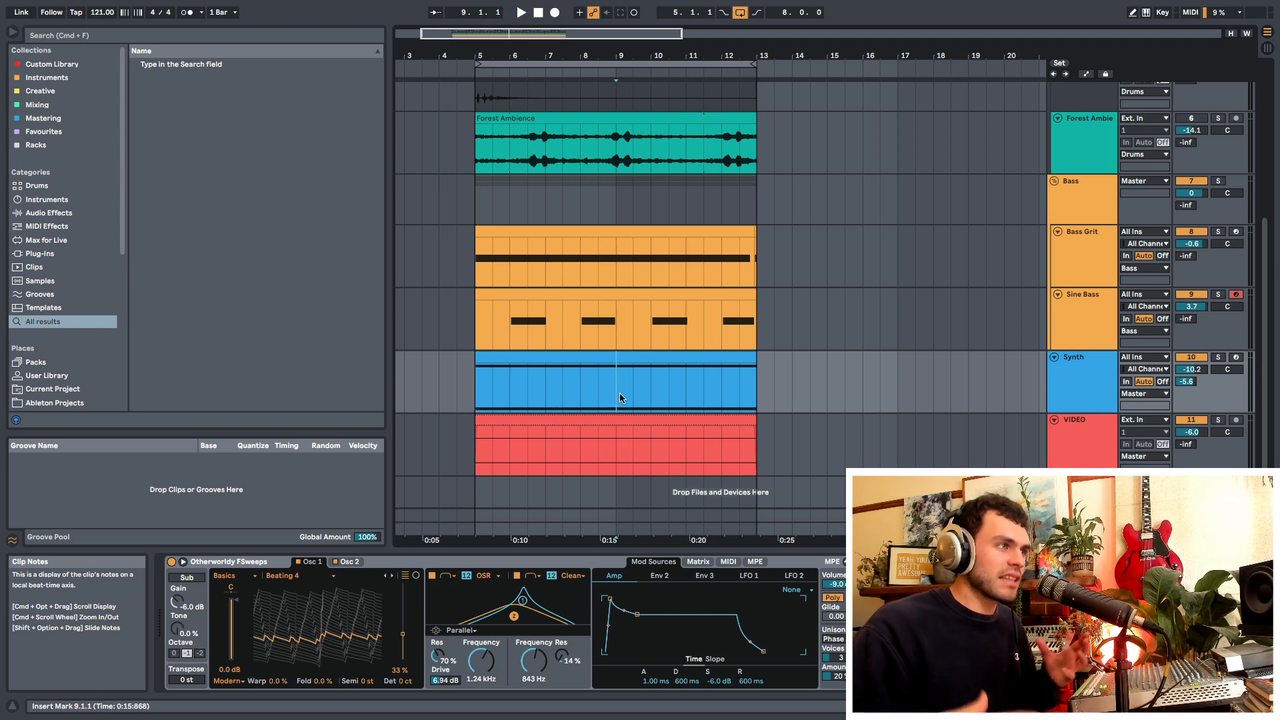
click(495, 394)
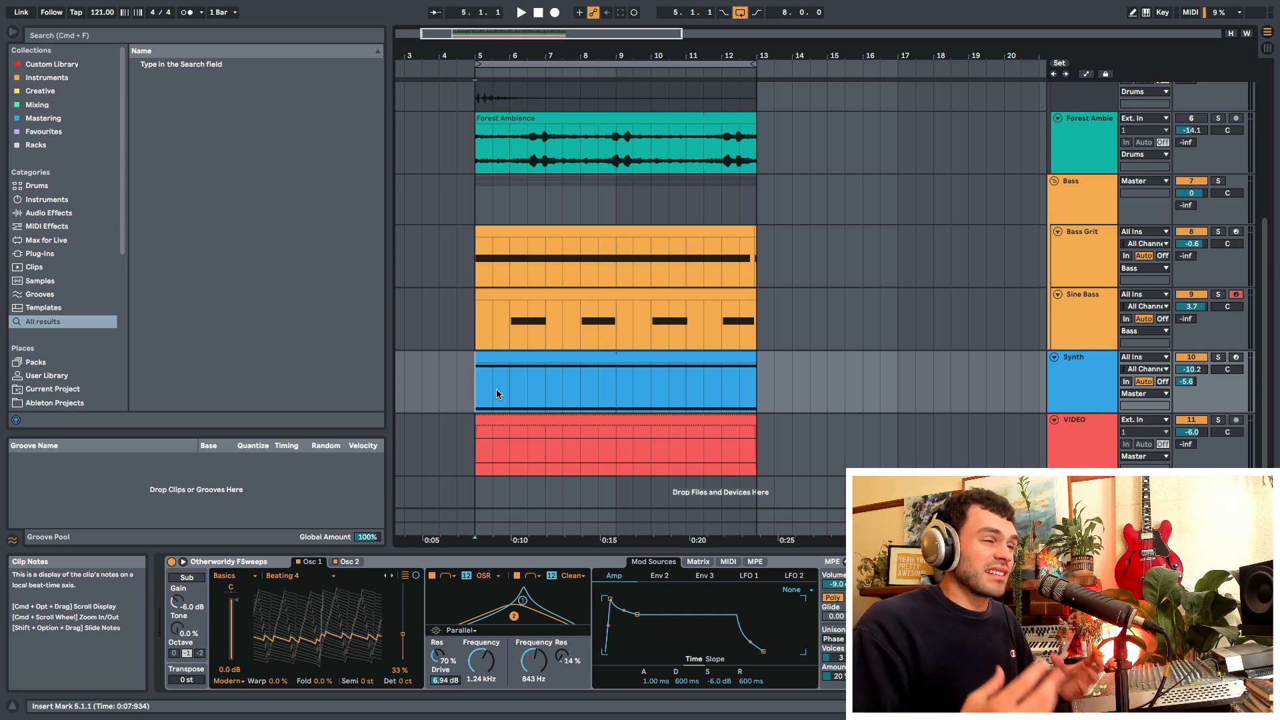
Play the loop from bar 5 to hear the Synth with the bass, and stop playback
drag(471, 400, 545, 255)
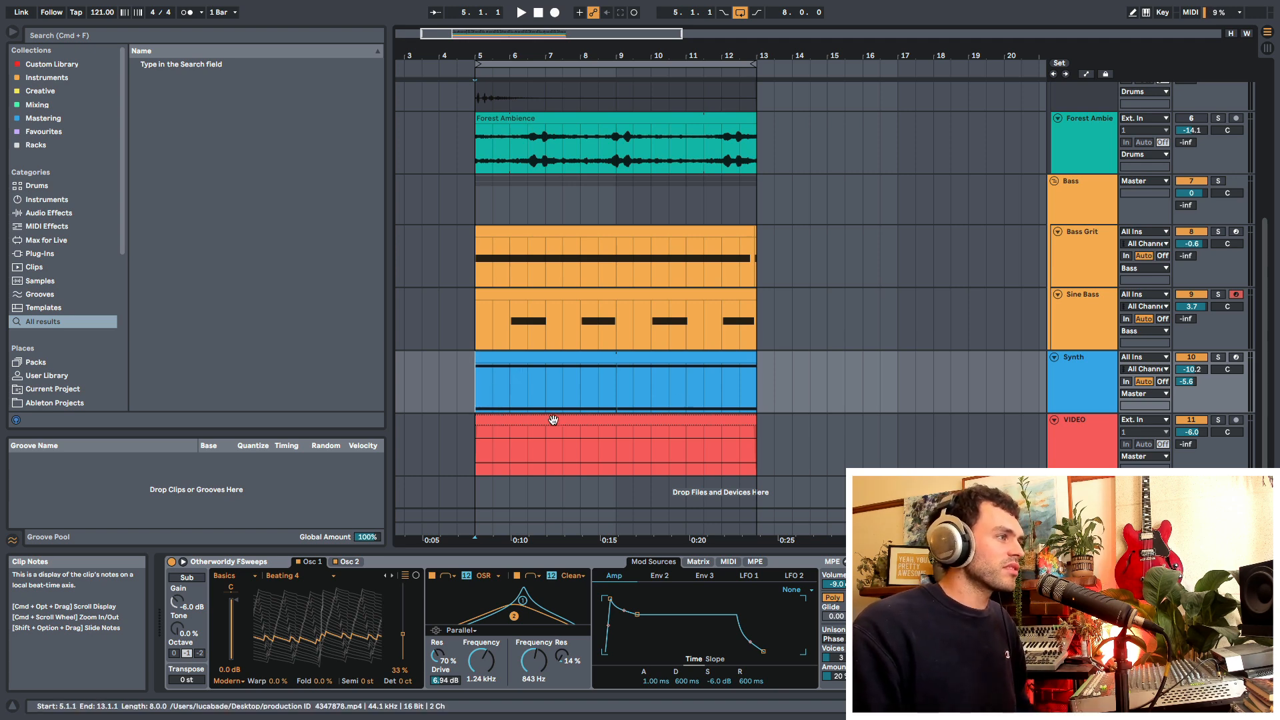
key(space)
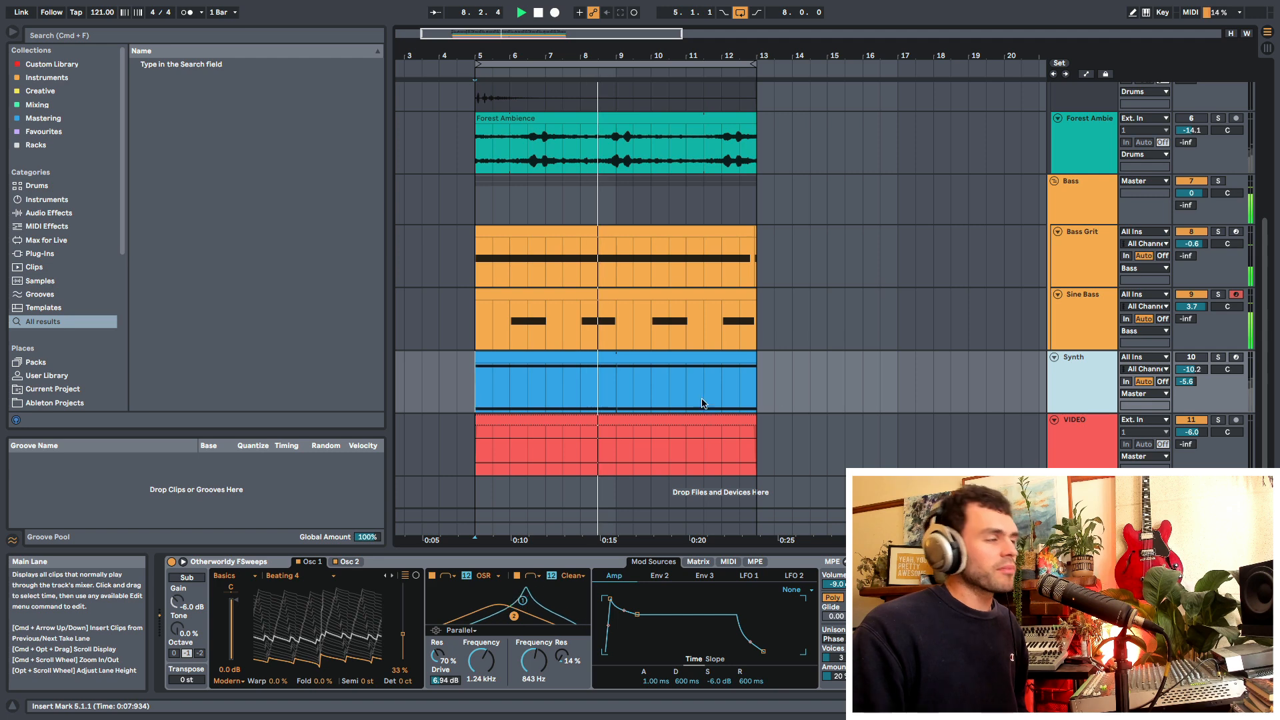
key(space)
Select the Synth track and highlight its clip from bar 5 to bar 12
drag(474, 397, 872, 385)
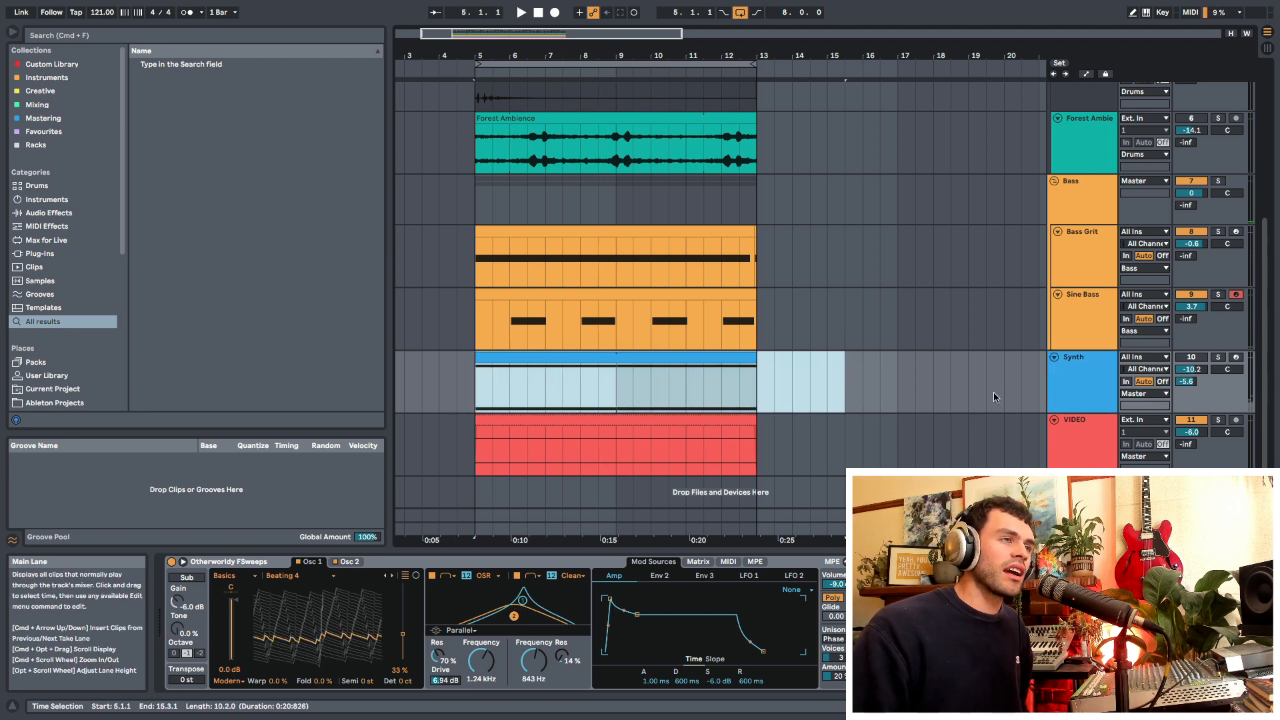
click(1052, 387)
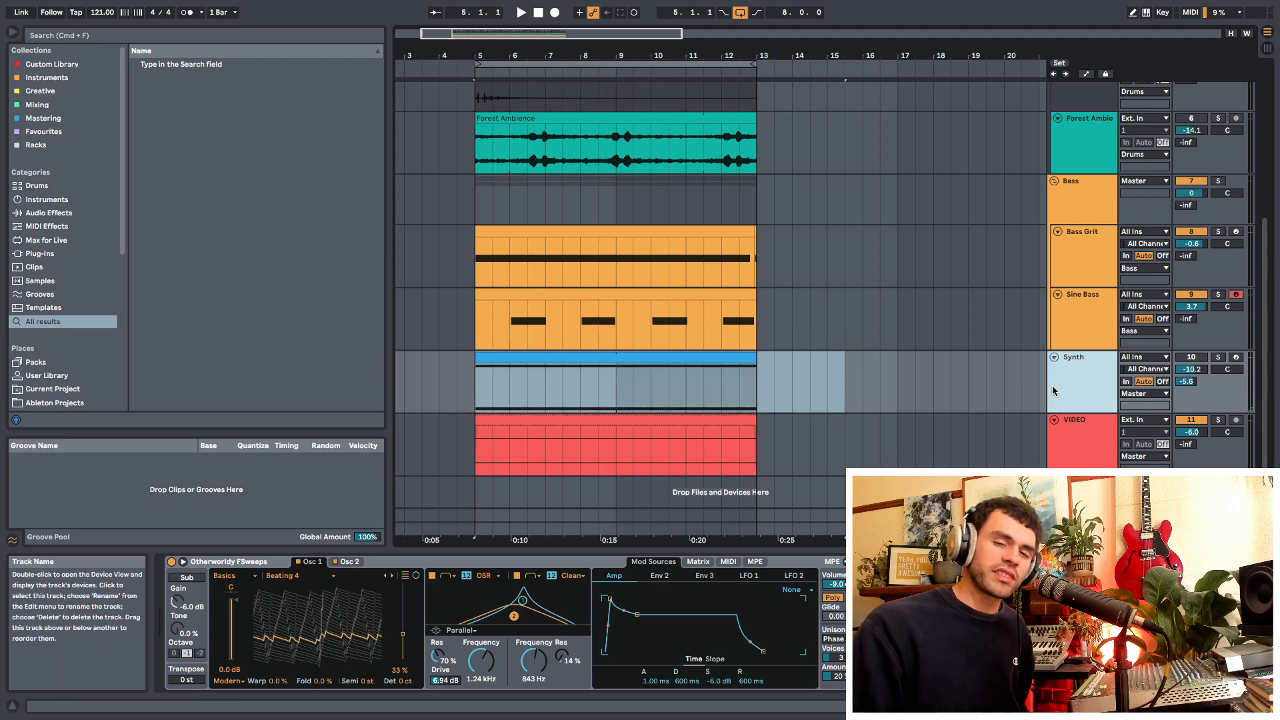
click(457, 390)
drag(471, 387, 731, 383)
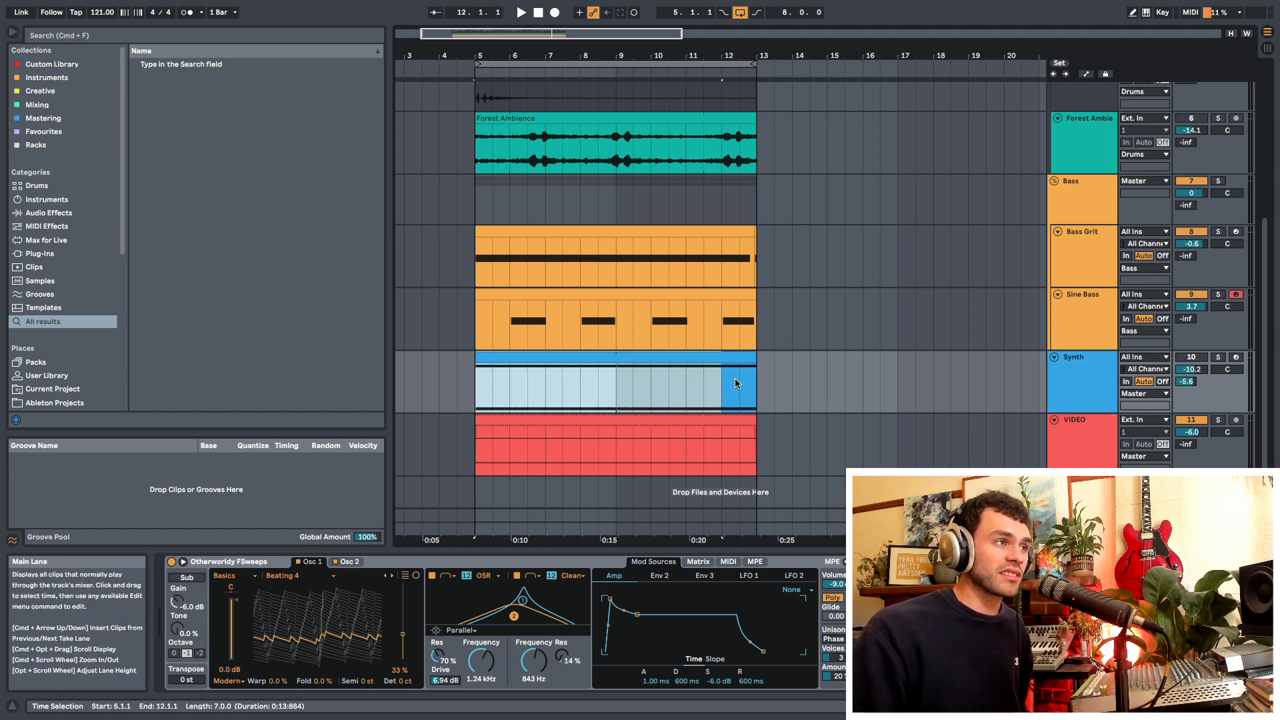
Look over the arrangement around the VIDEO clip and highlight the Synth clip from bar 5 to bar 13
click(479, 459)
scroll(778, 426, up, 3)
scroll(612, 423, right, 6)
scroll(589, 412, down, 1)
scroll(589, 413, left, 5)
scroll(589, 412, left, 4)
scroll(587, 409, down, 1)
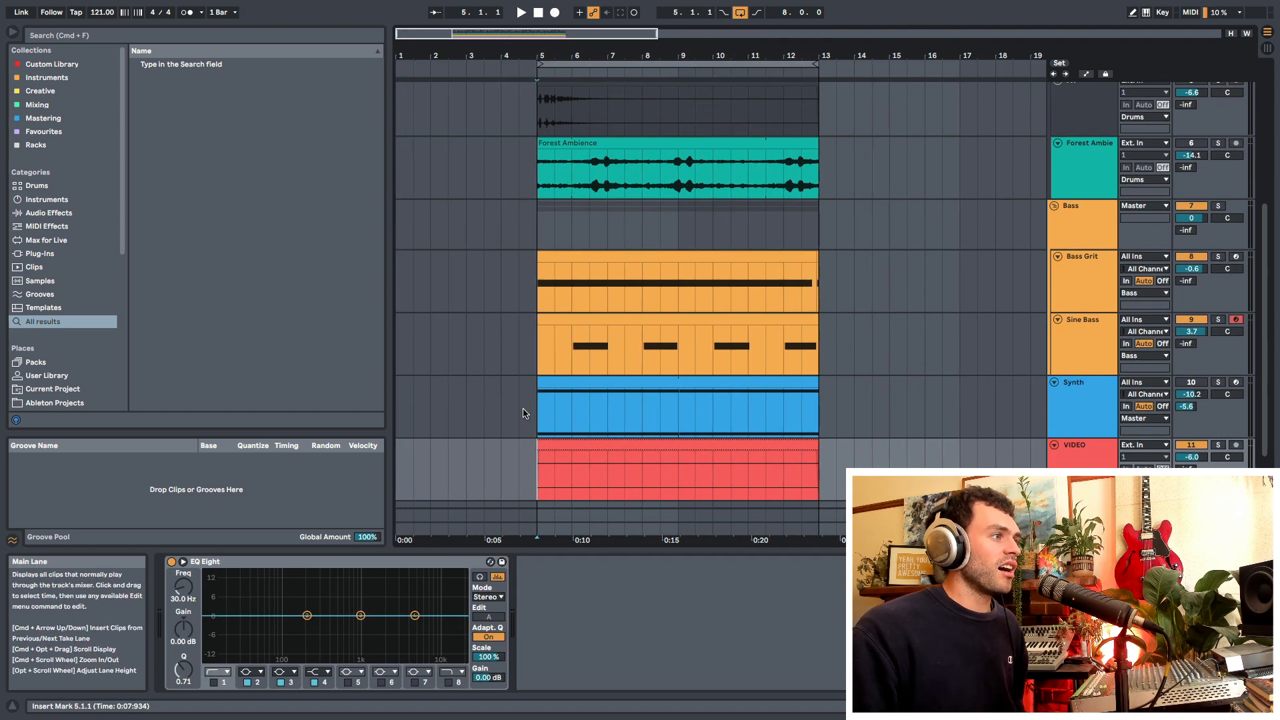
scroll(534, 410, right, 2)
scroll(522, 413, right, 1)
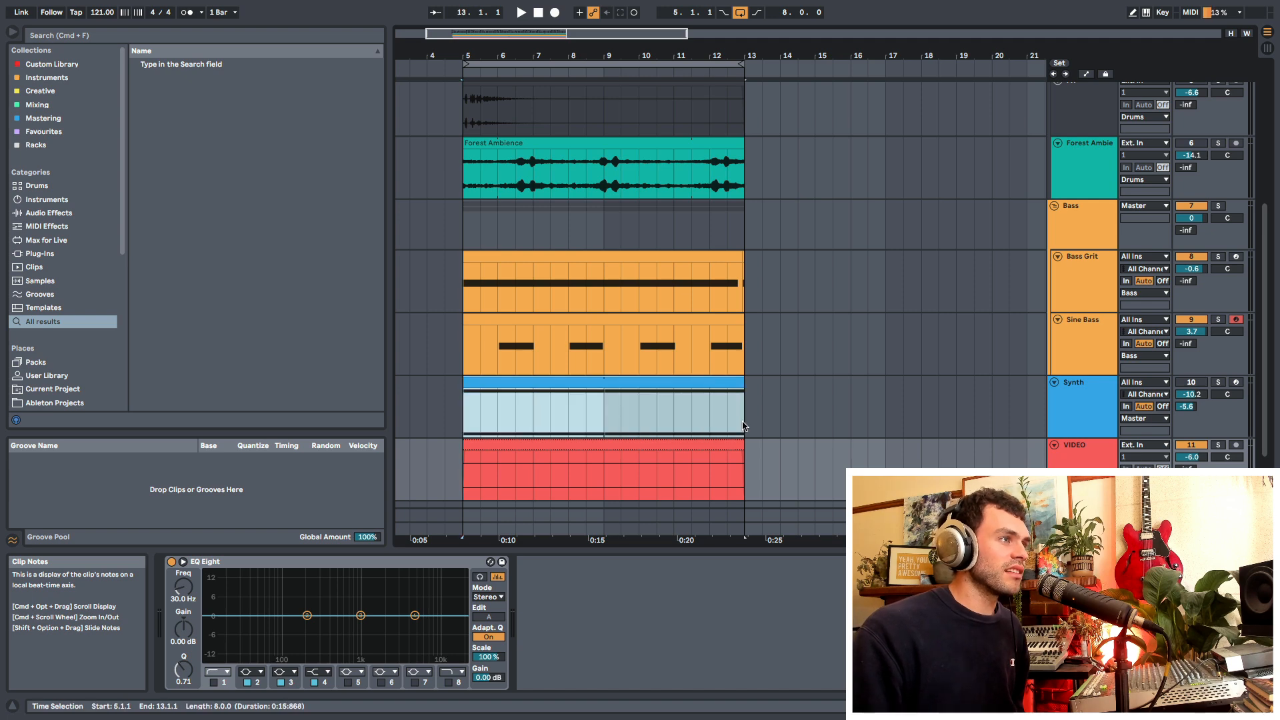
Select the Synth track and highlight its clip from bar 5 to bar 13
click(1073, 413)
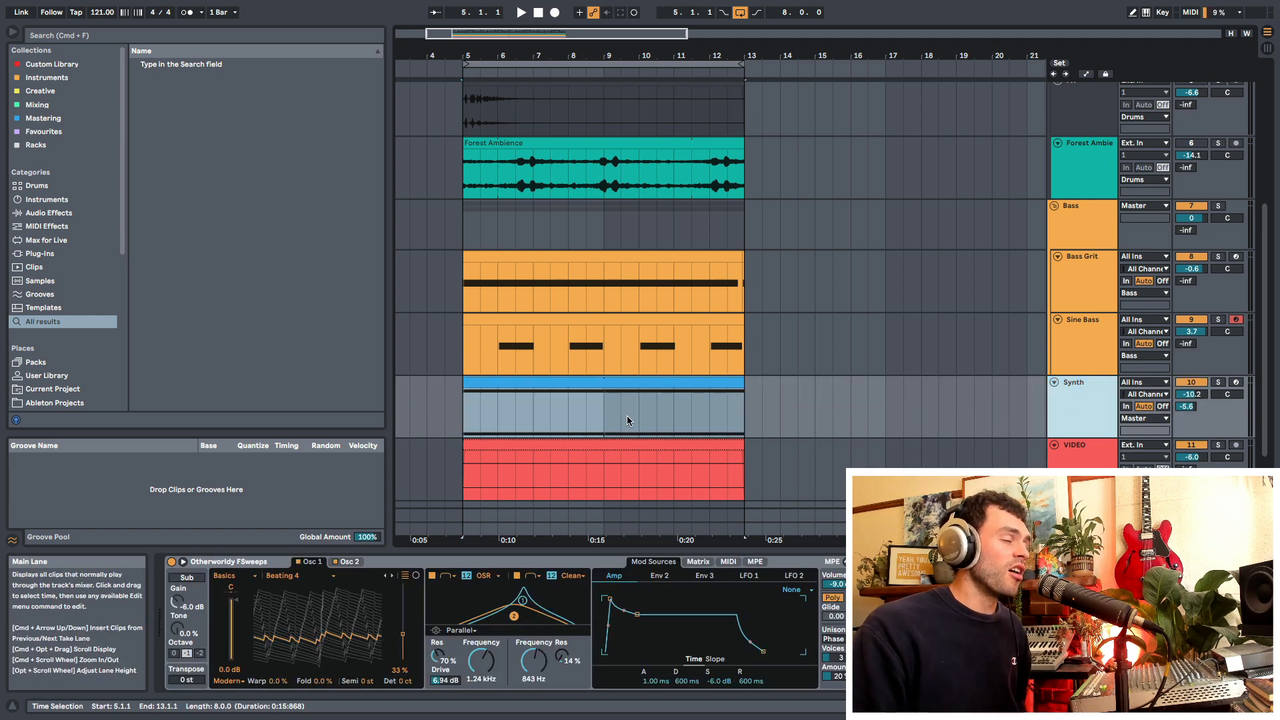
scroll(533, 407, down, 1)
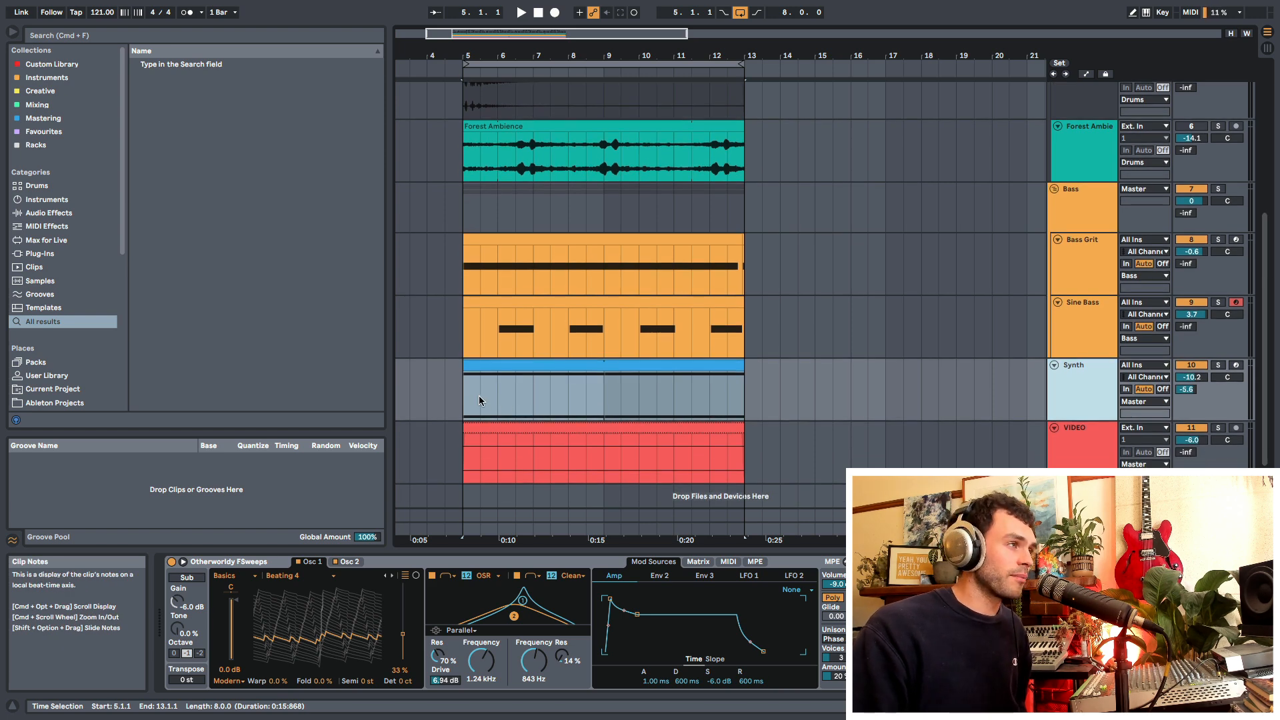
mouse_move(479, 395)
mouse_down()
mouse_move(754, 399)
mouse_move(467, 389)
mouse_up()
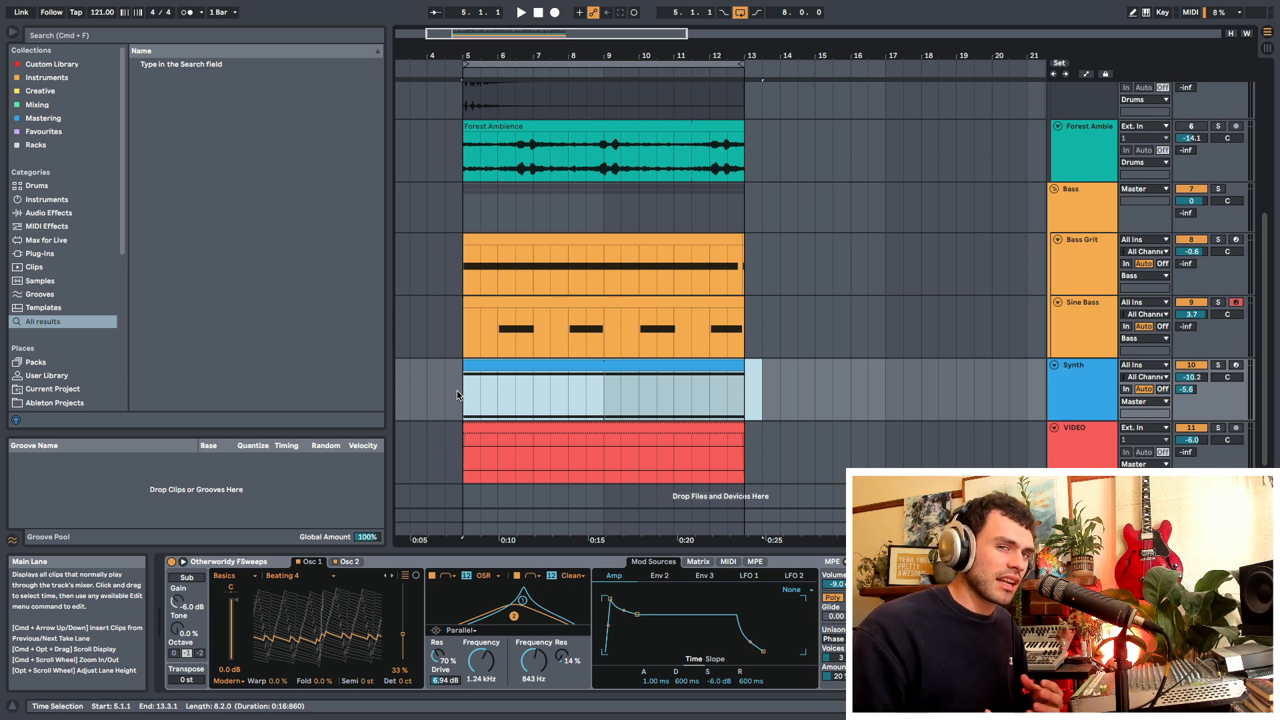
drag(458, 395, 749, 397)
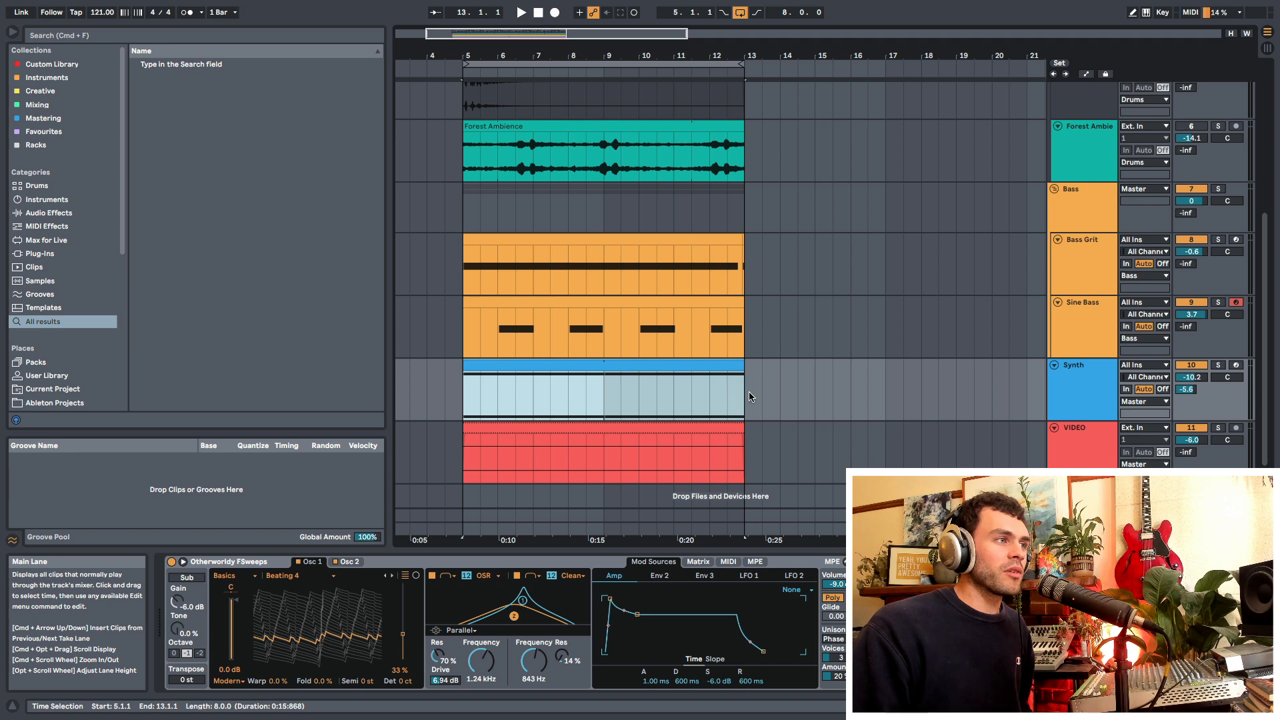
Play the loop briefly with the Synth track selected, stop playback, and place the insert mark at bar 5 on that track
click(1083, 383)
key(space)
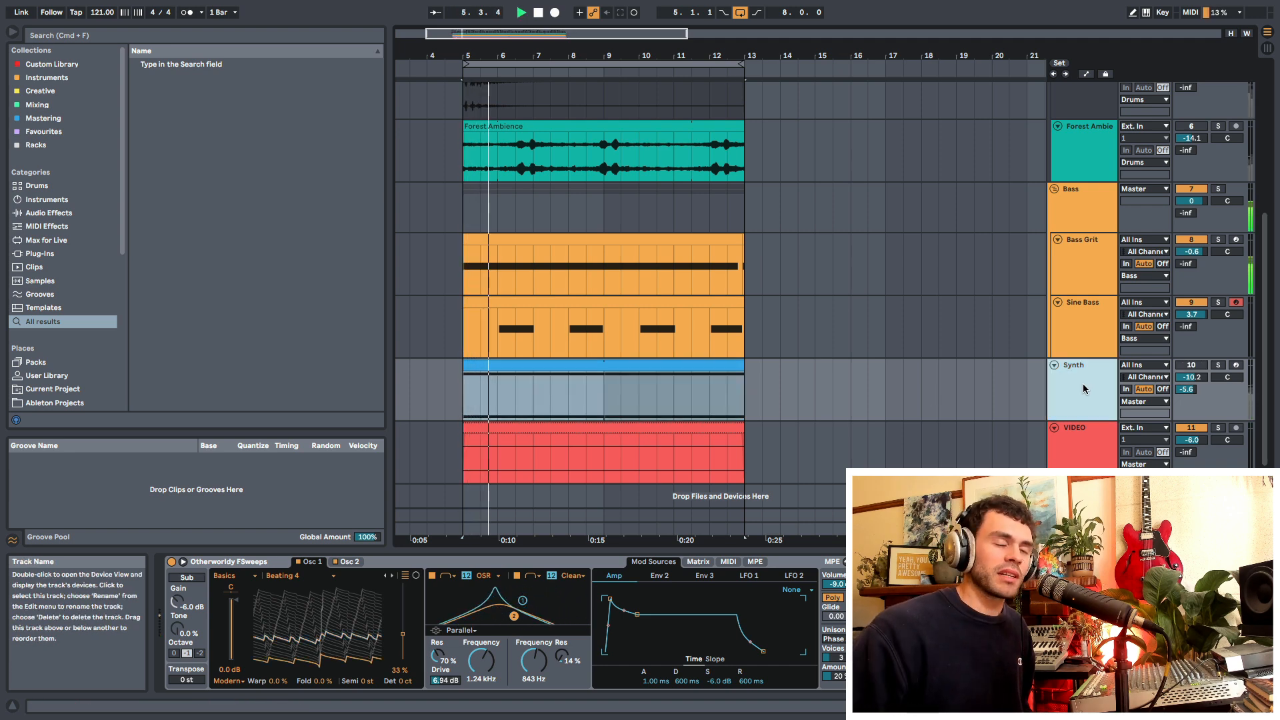
key(space)
click(470, 384)
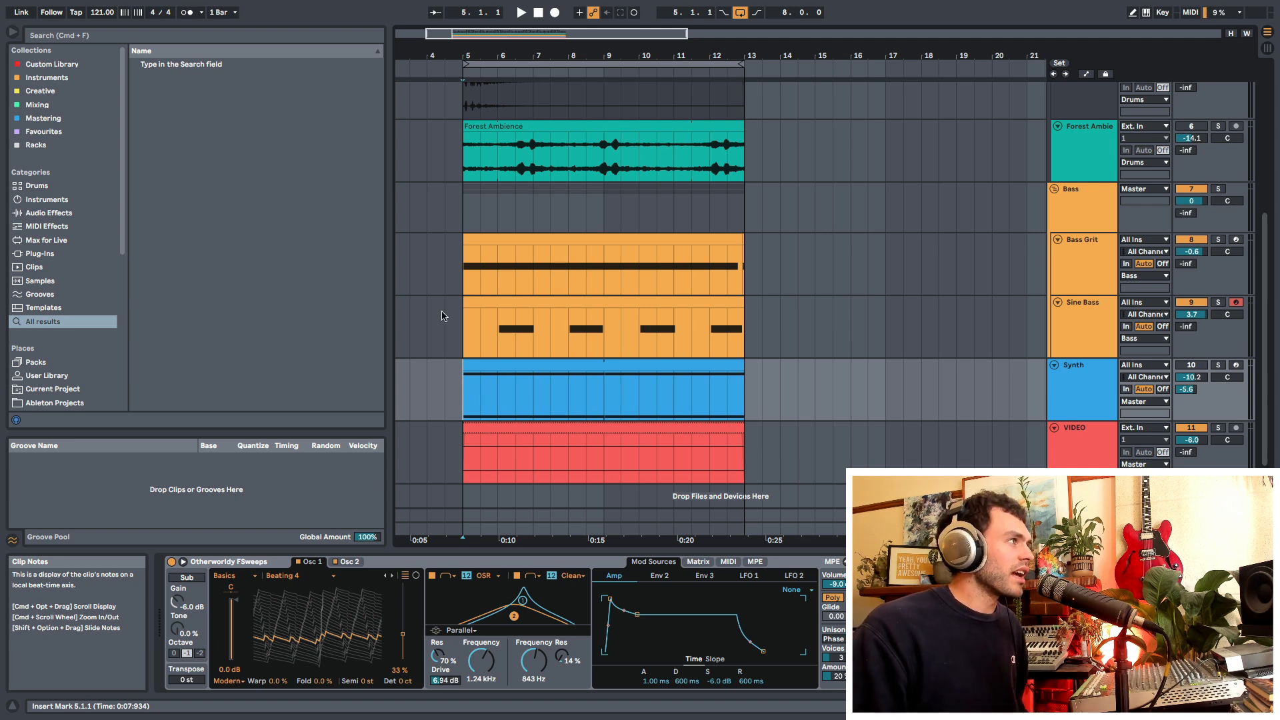
Switch to the 134 BPM project and highlight the first M1 clips from bar 65 to bar 66.4, then place the insert mark at bar 65
mouse_move(89, 8)
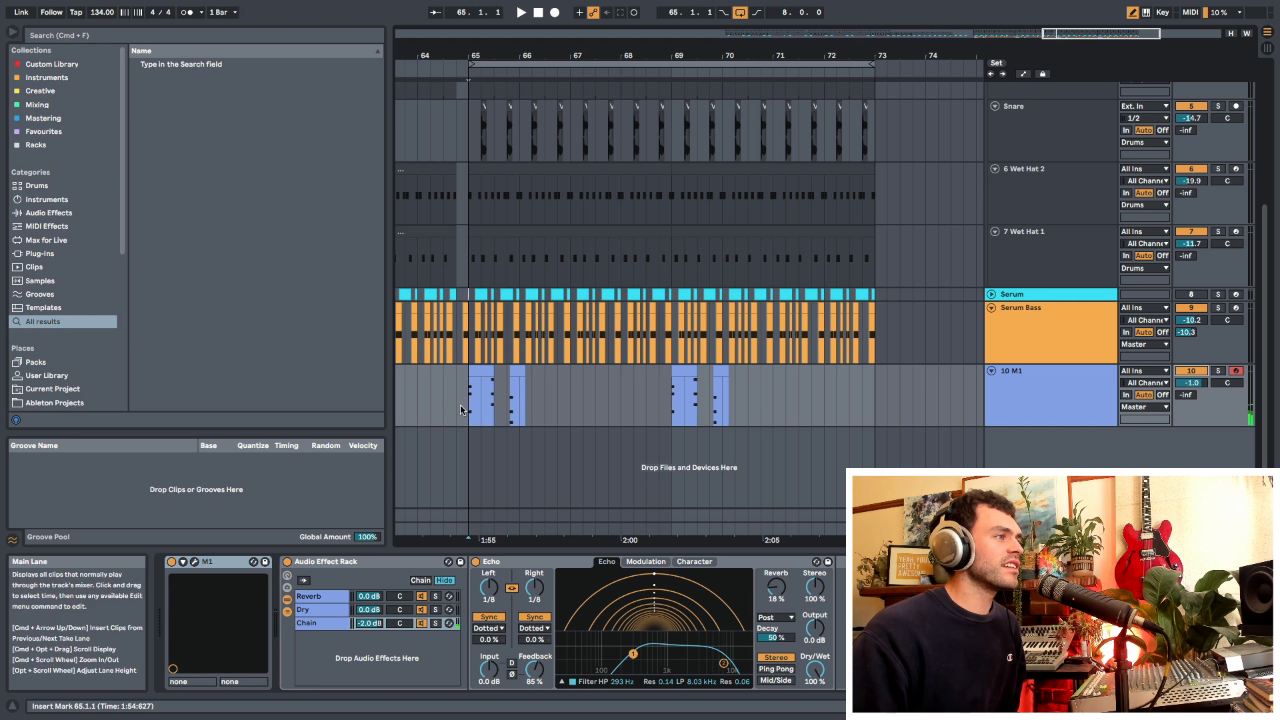
click(474, 400)
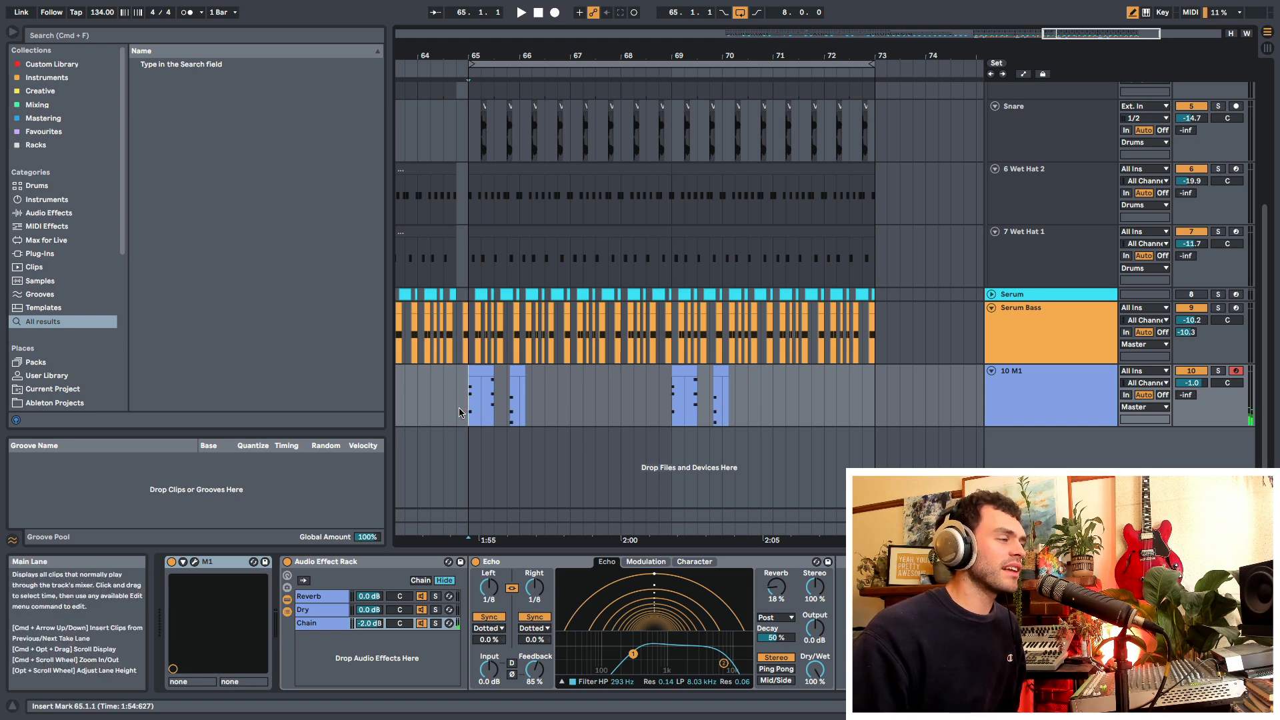
drag(464, 411, 559, 412)
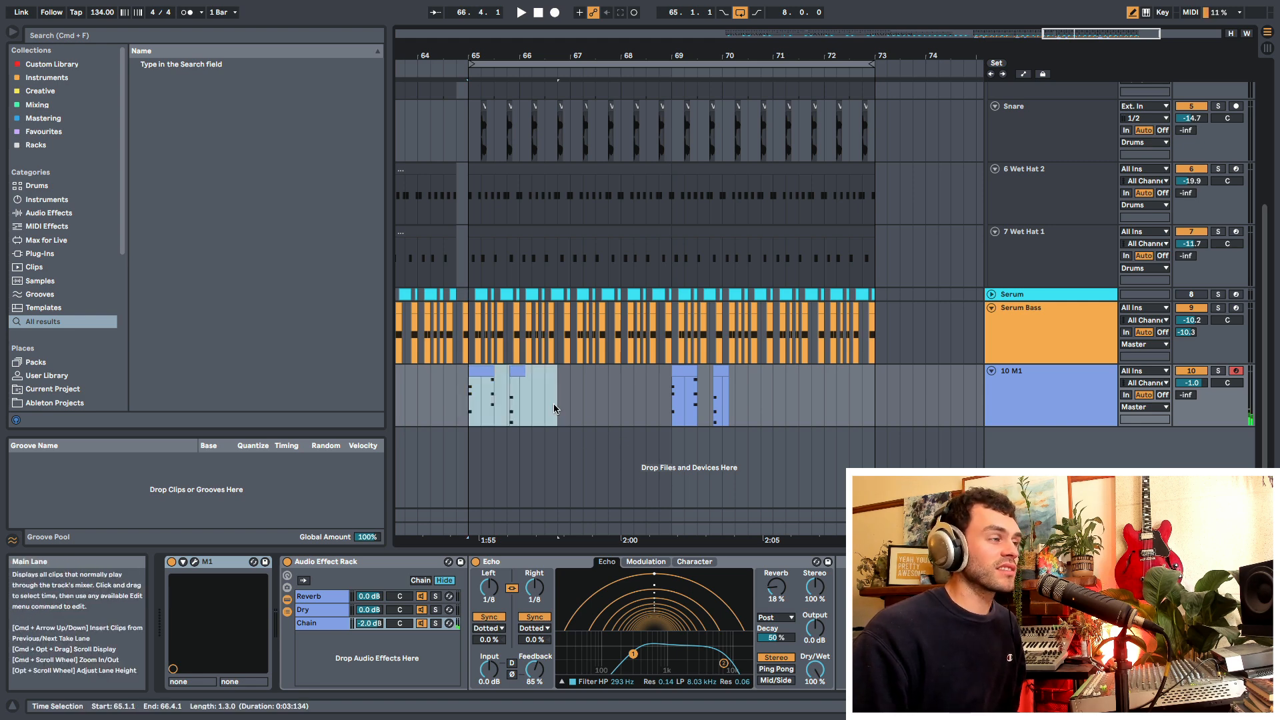
click(466, 411)
Play the section from bar 65 to hear M1 with the Serum Bass and drums, and stop playback
key(space)
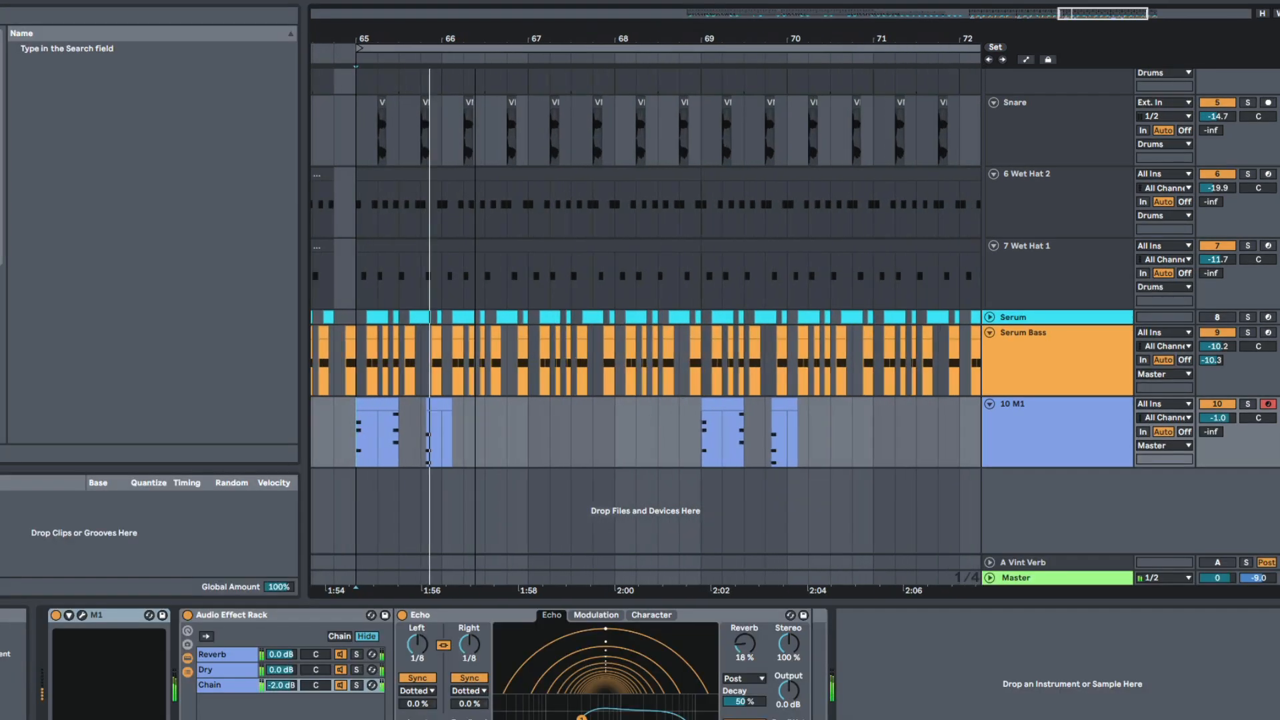
mouse_move(476, 41)
mouse_down()
mouse_move(504, 45)
mouse_move(488, 40)
mouse_up()
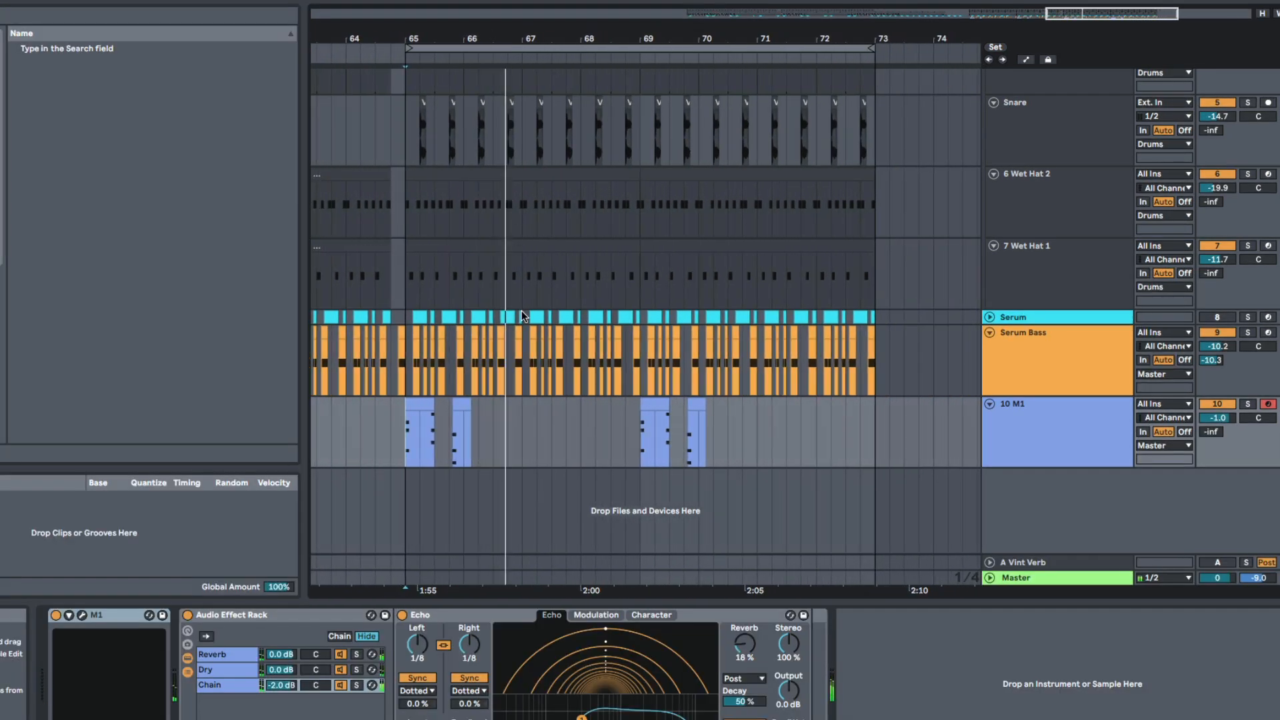
click(626, 435)
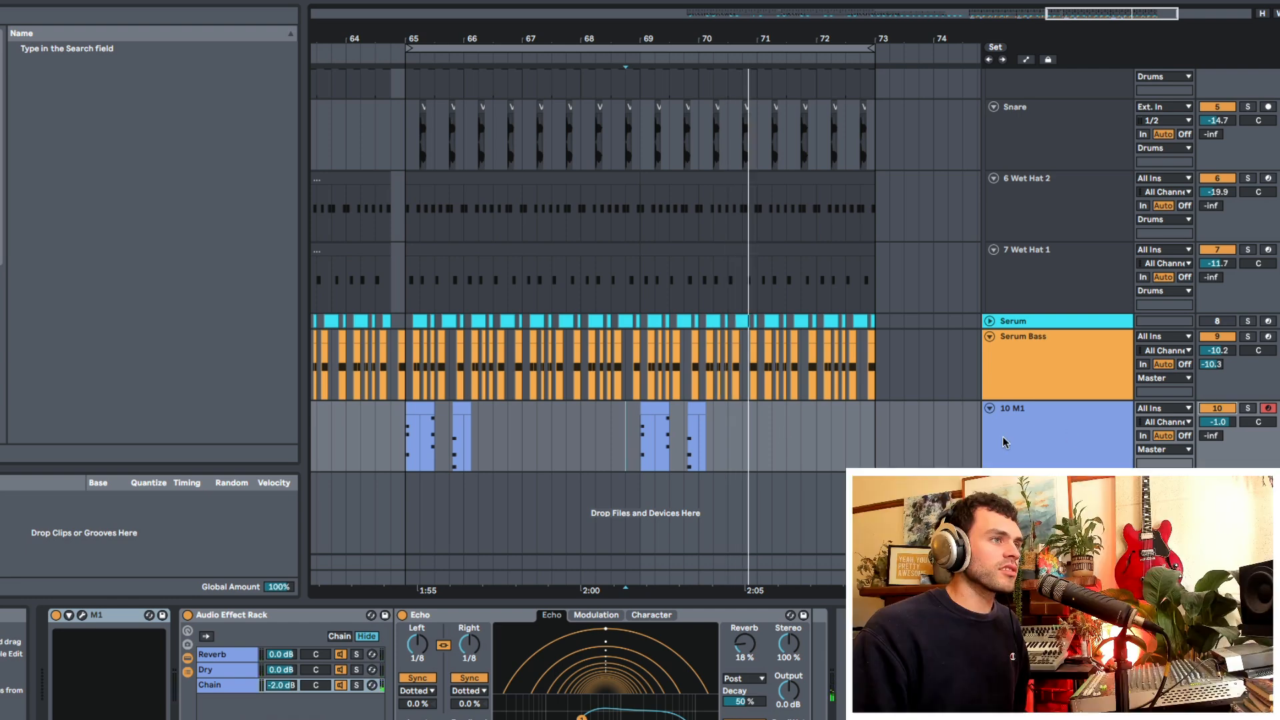
key(space)
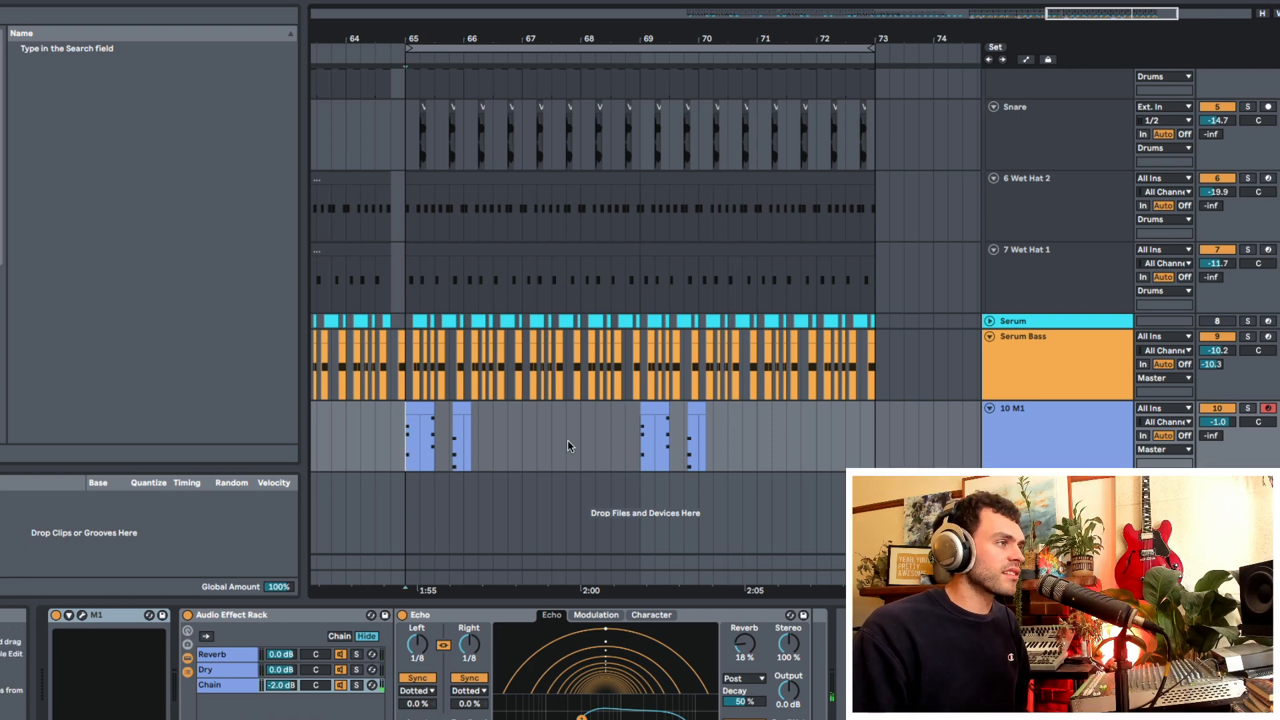
Play the M1 track soloed, remove the solo, and deactivate the M1 track
click(1242, 408)
key(space)
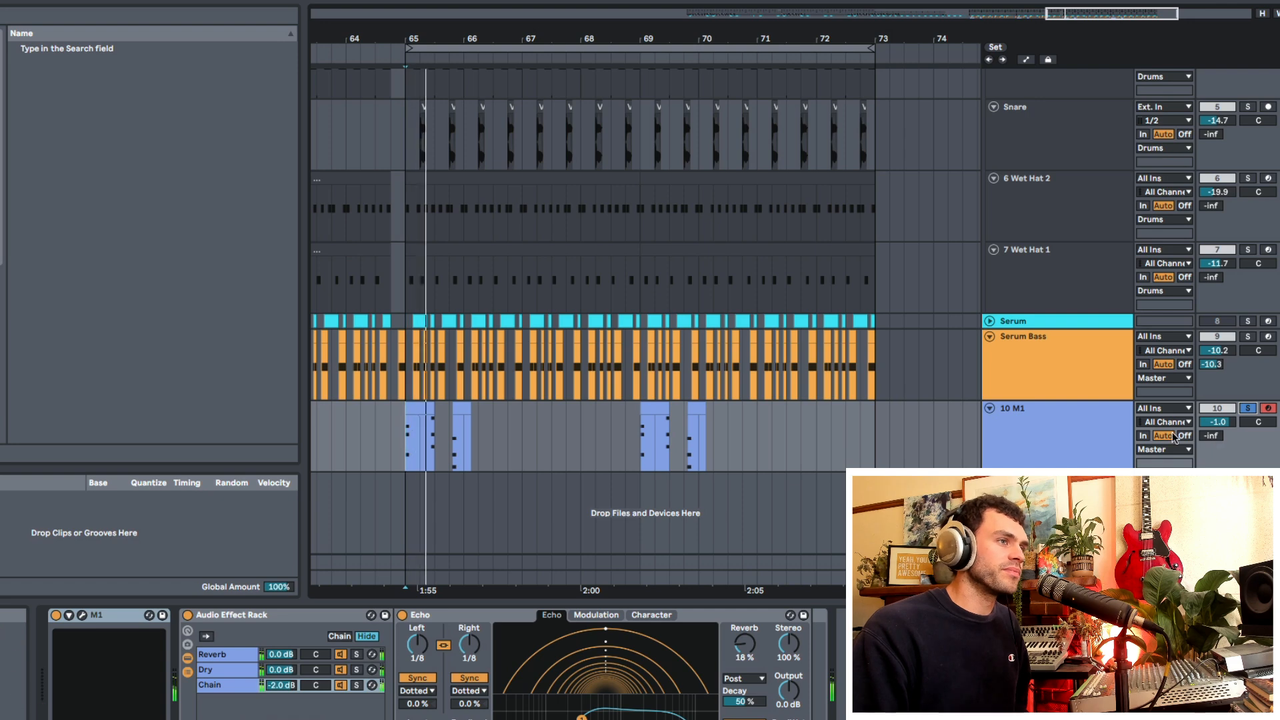
click(1246, 409)
click(1223, 411)
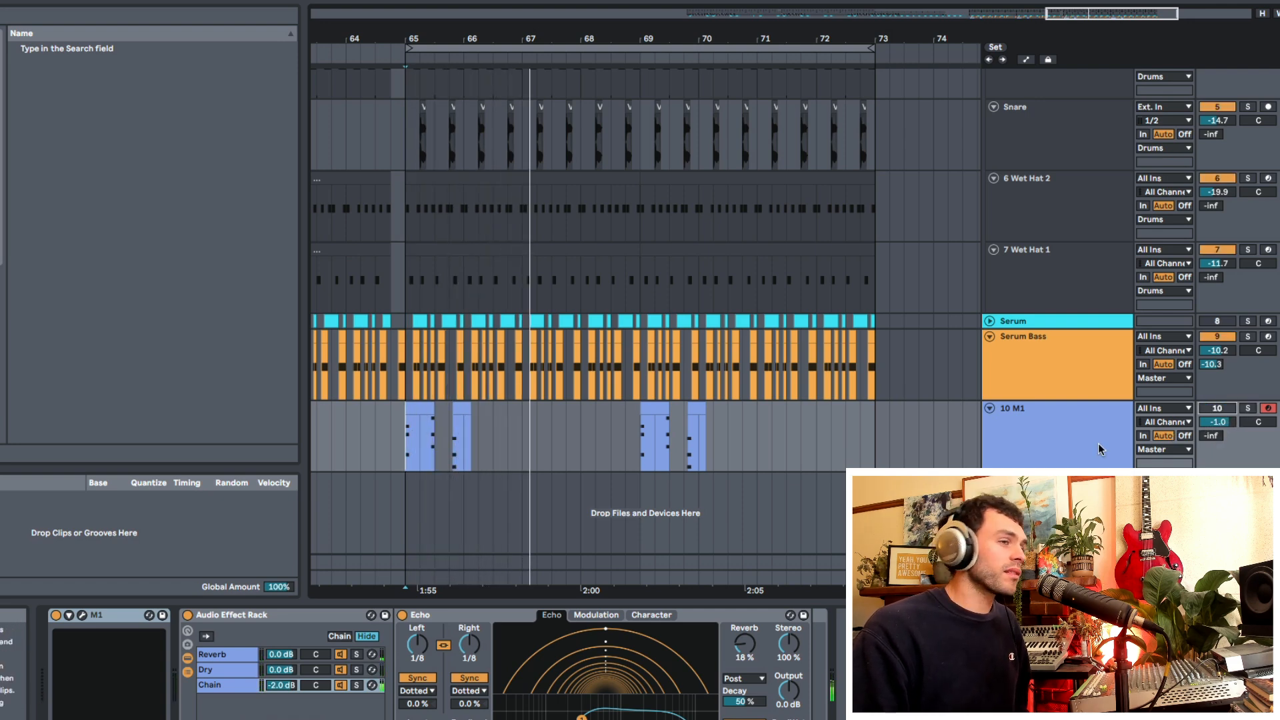
click(1222, 411)
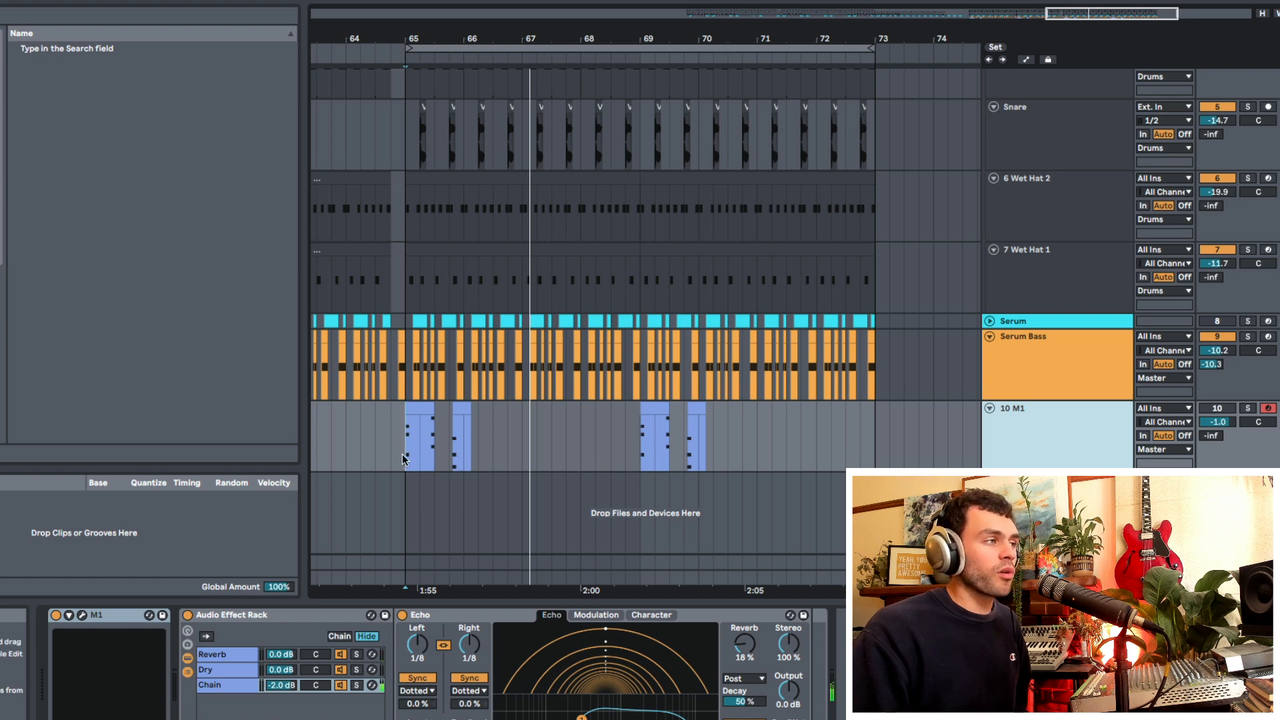
Highlight the M1 clips from bar 65 and play the section with M1 off and on, leaving the track deactivated
drag(405, 459, 595, 443)
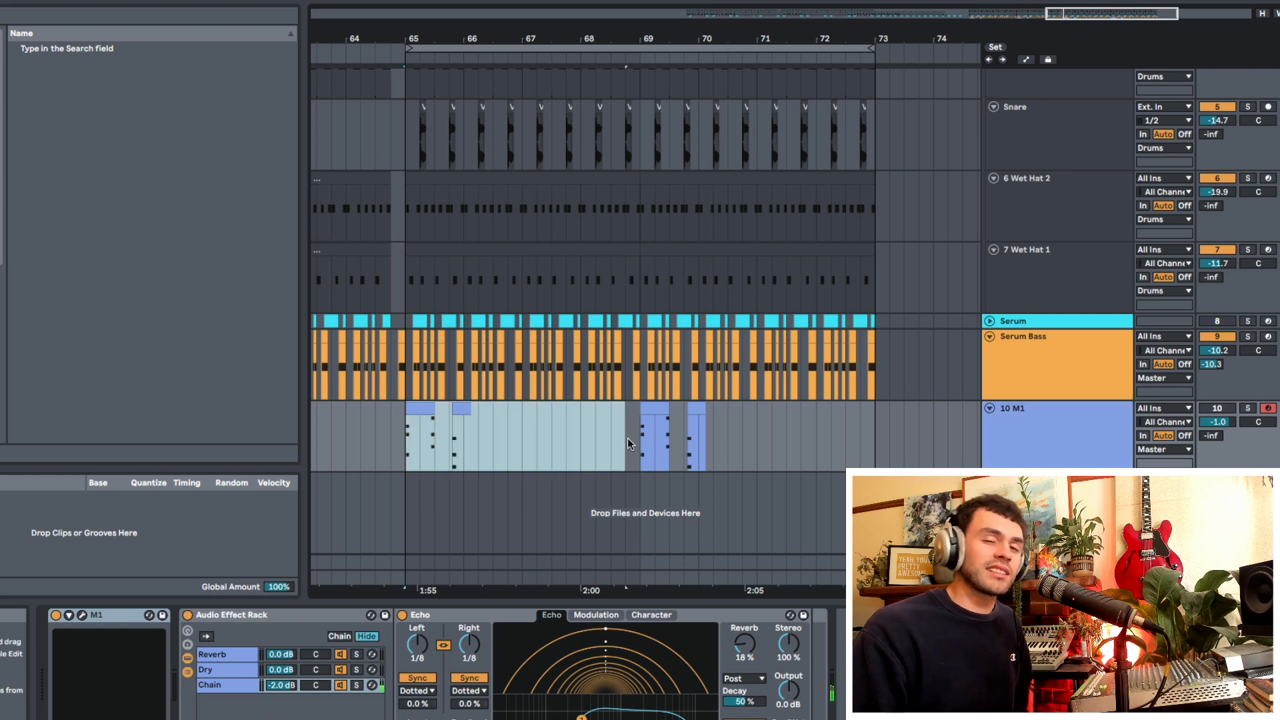
click(404, 446)
key(space)
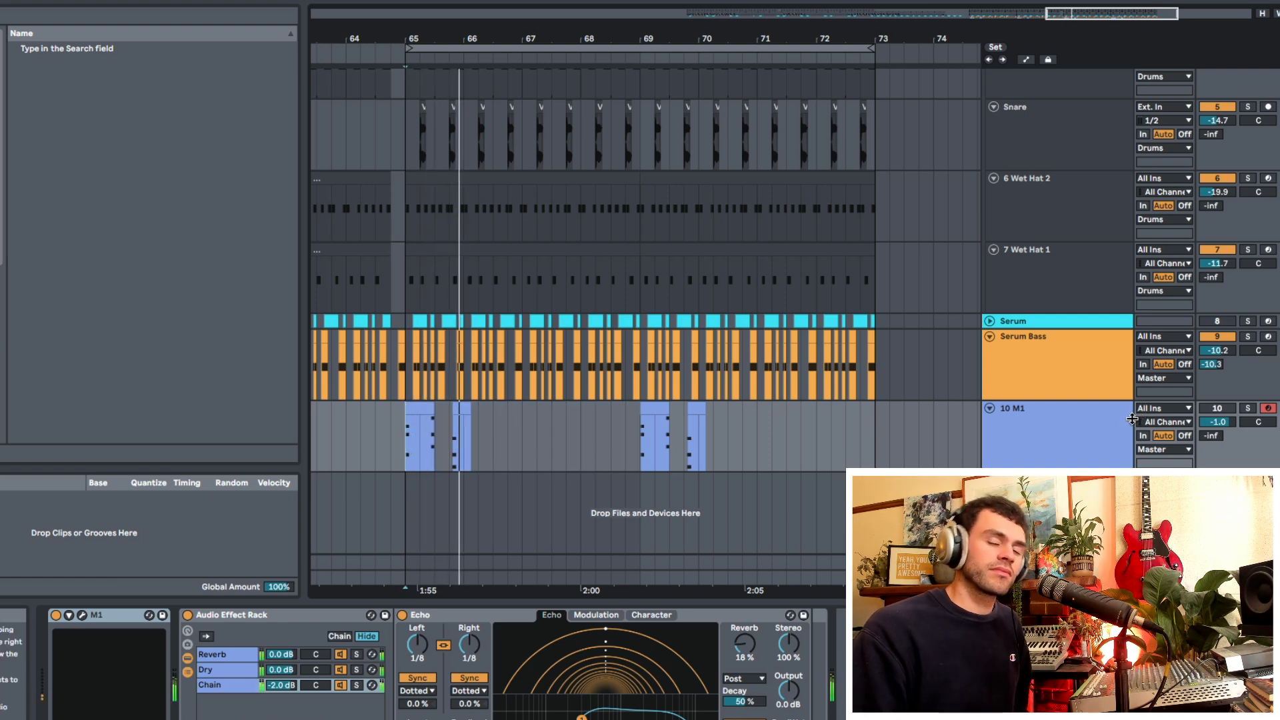
key(space)
key(space)
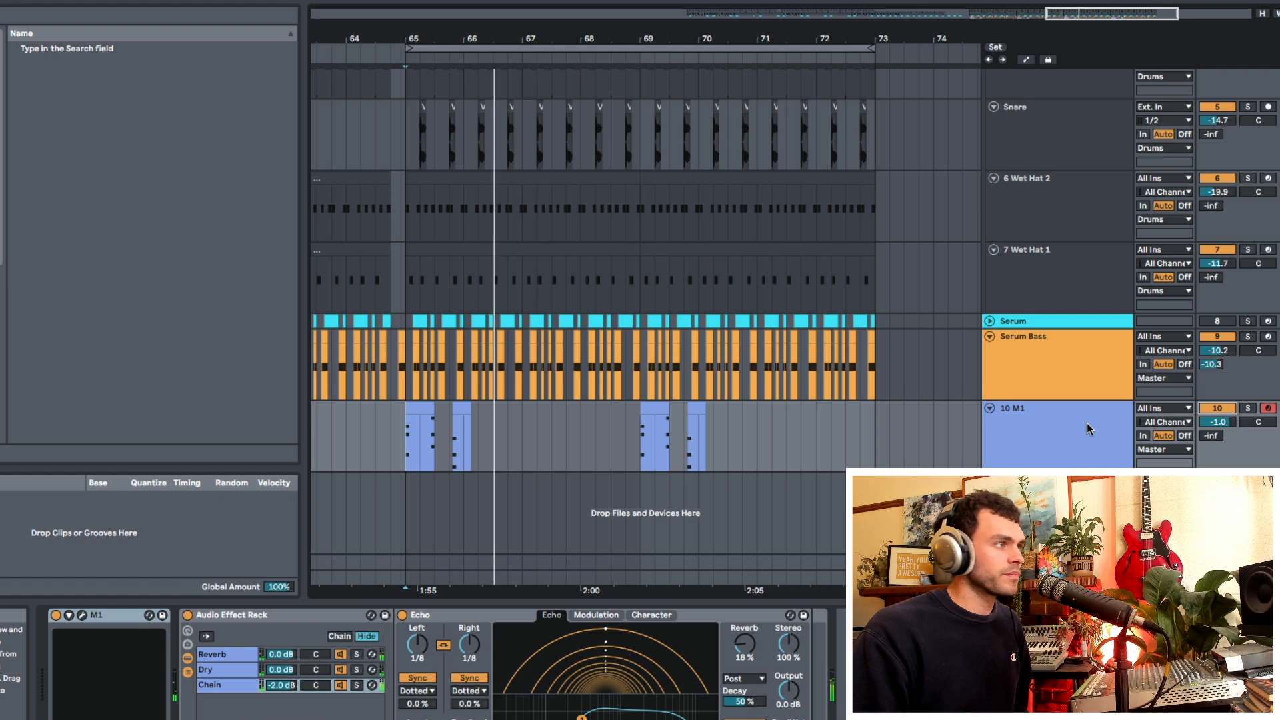
click(1227, 408)
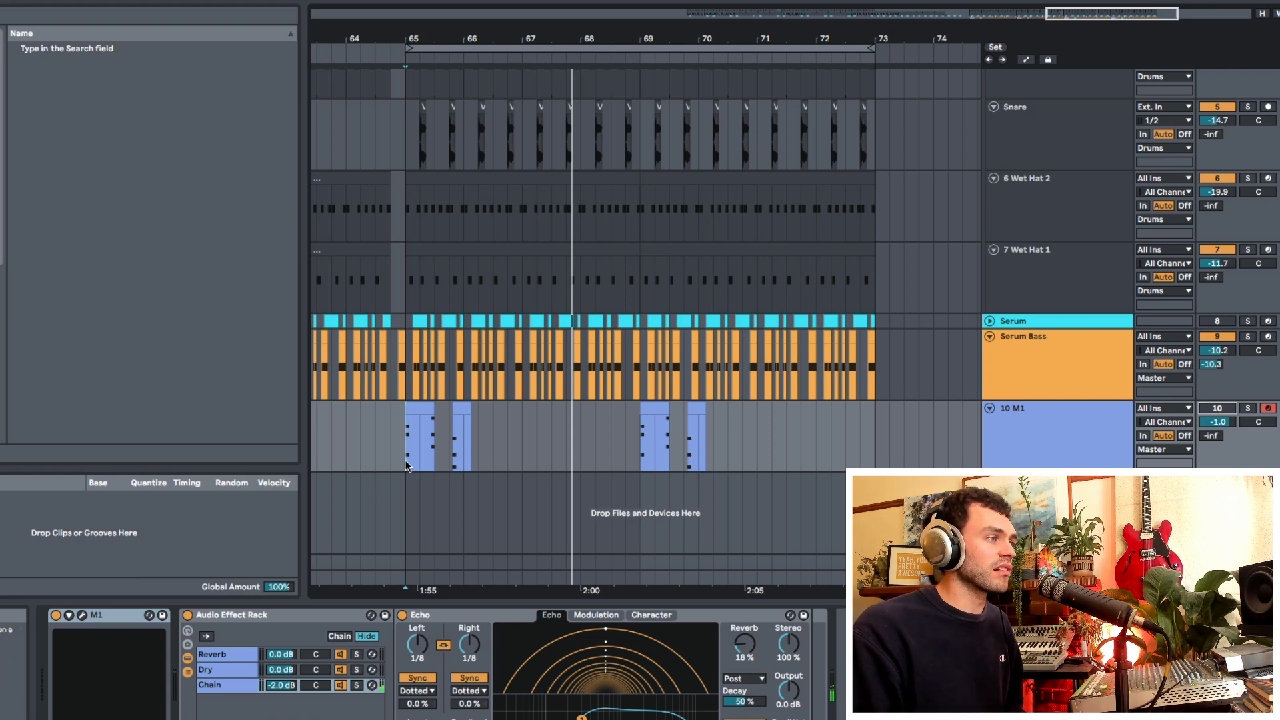
Unfold the Serum track and fold the M1 track
drag(409, 465, 611, 460)
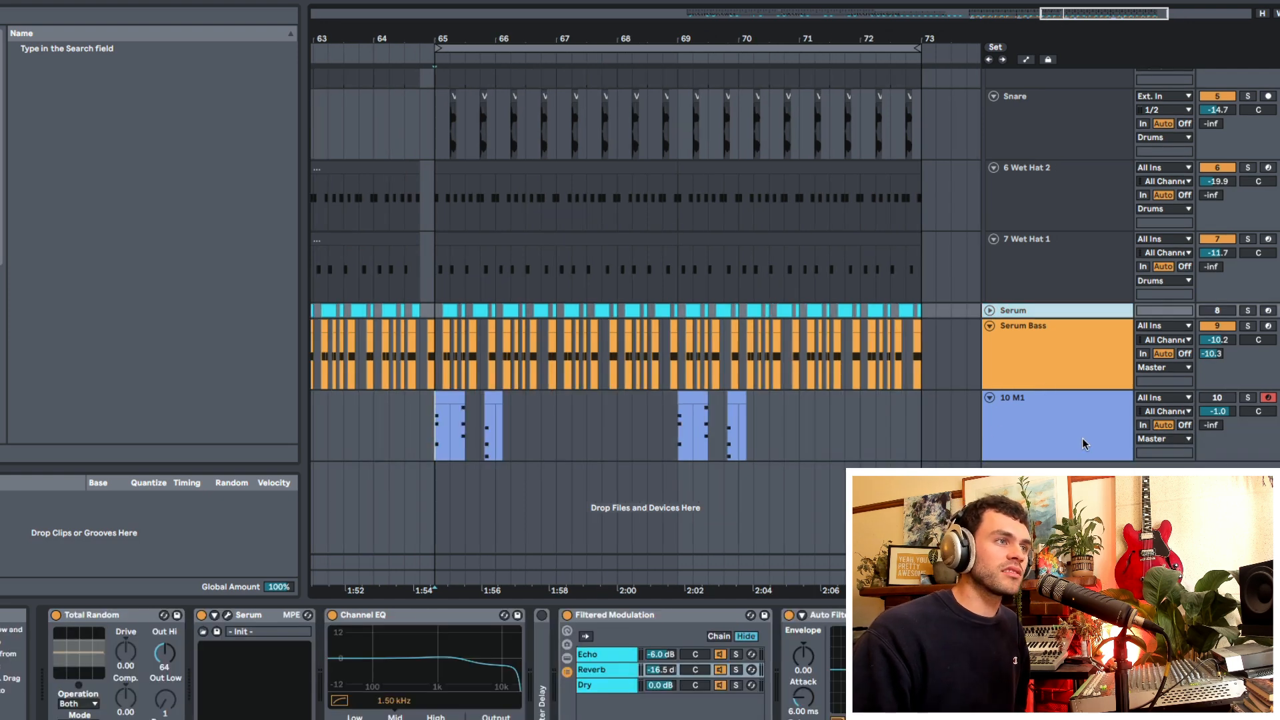
click(1079, 440)
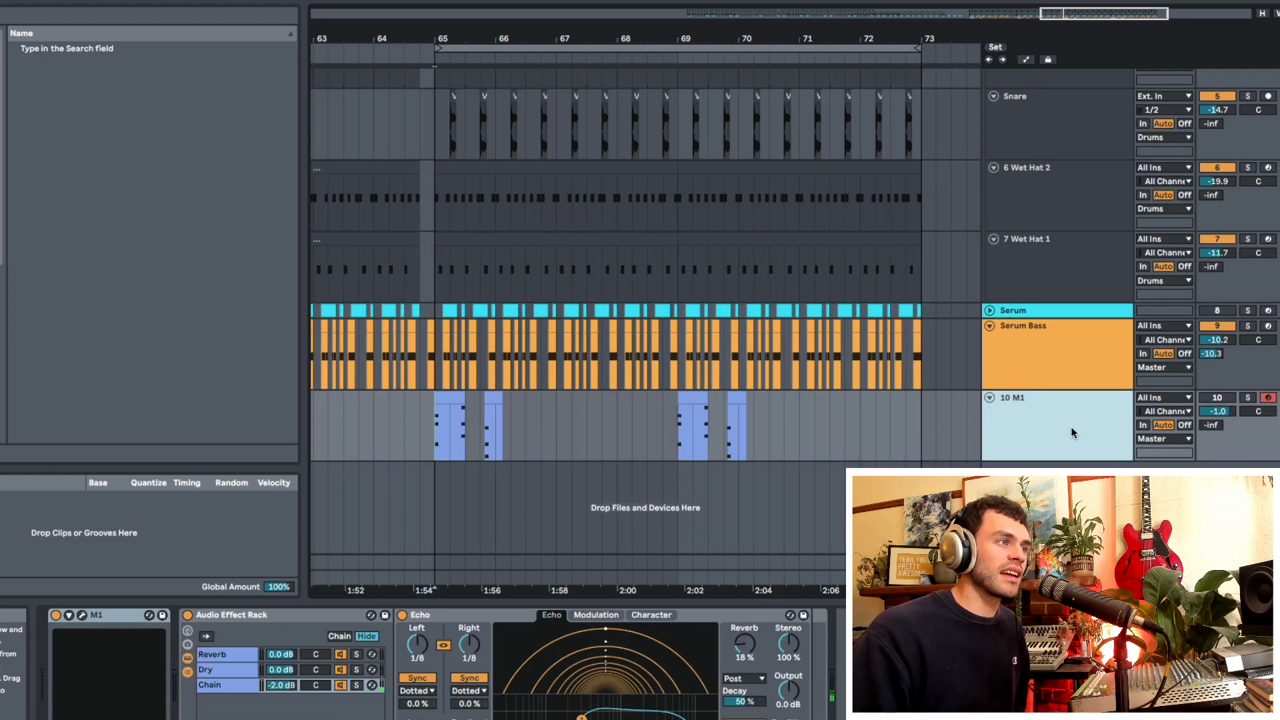
click(994, 311)
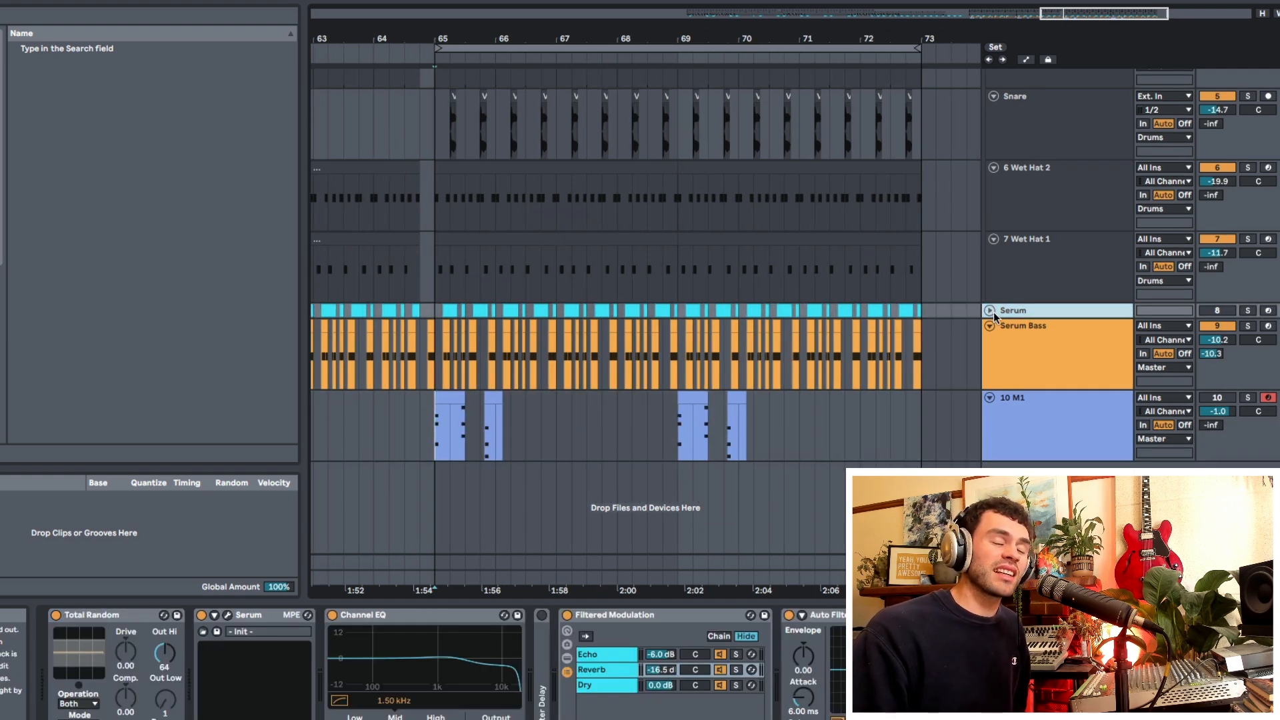
click(993, 311)
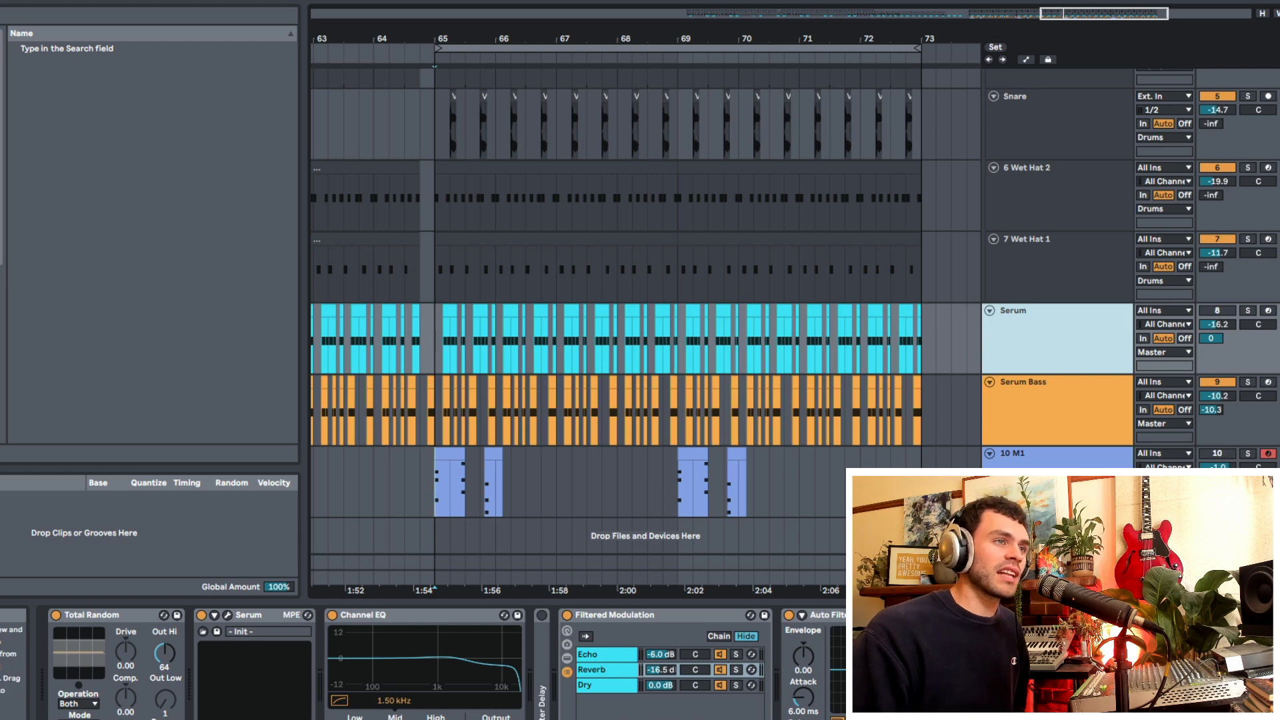
click(997, 454)
click(989, 453)
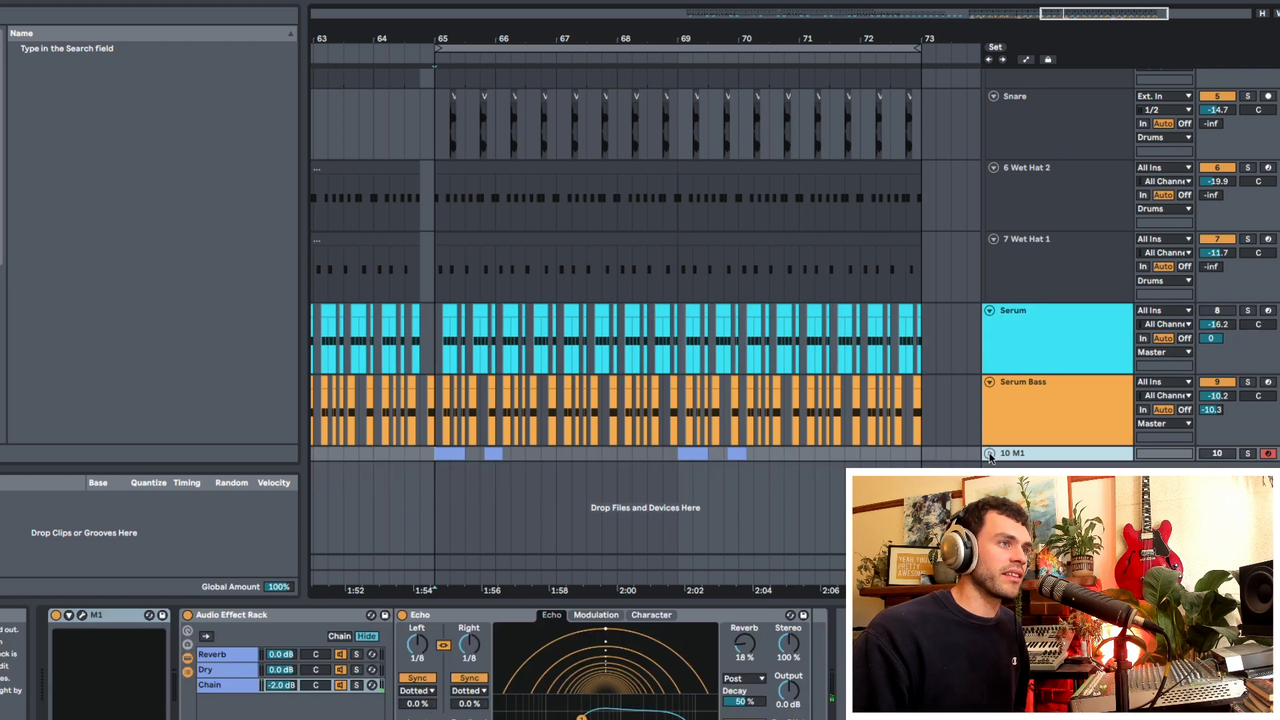
Select the Serum track, highlight its clips from bar 65 to about bar 67, and place the insert mark at bar 65
click(1000, 341)
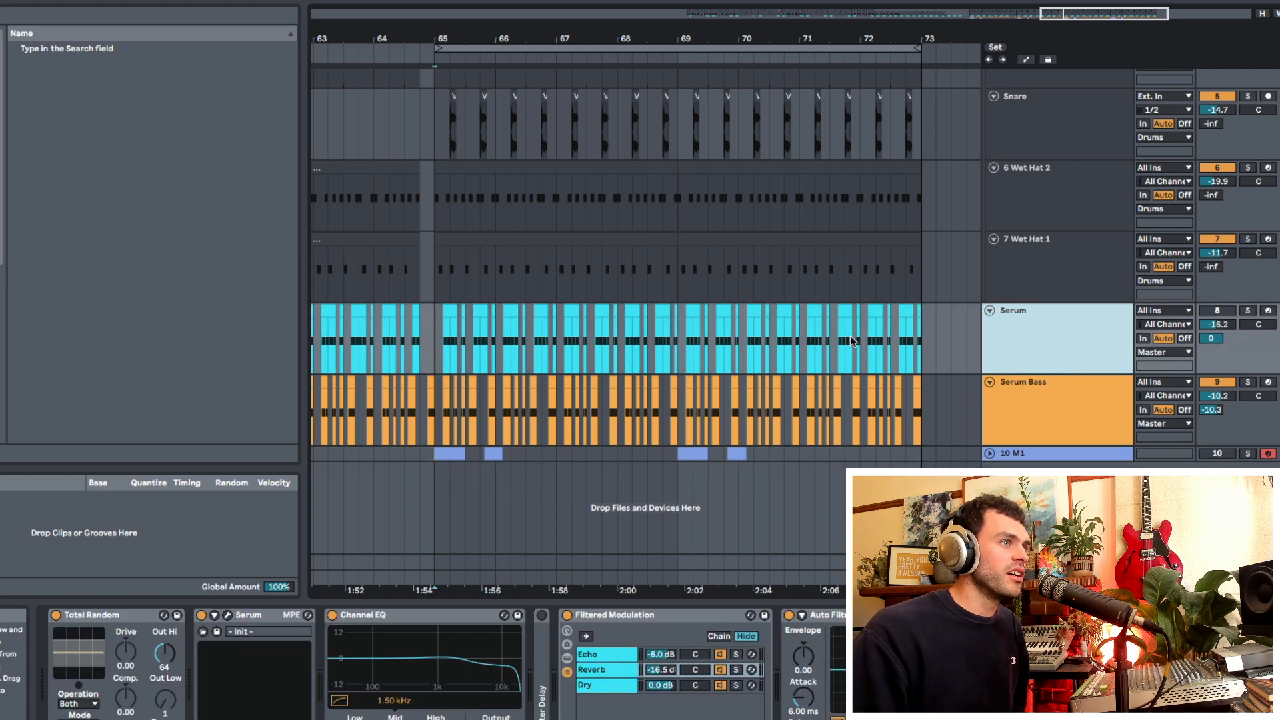
click(433, 341)
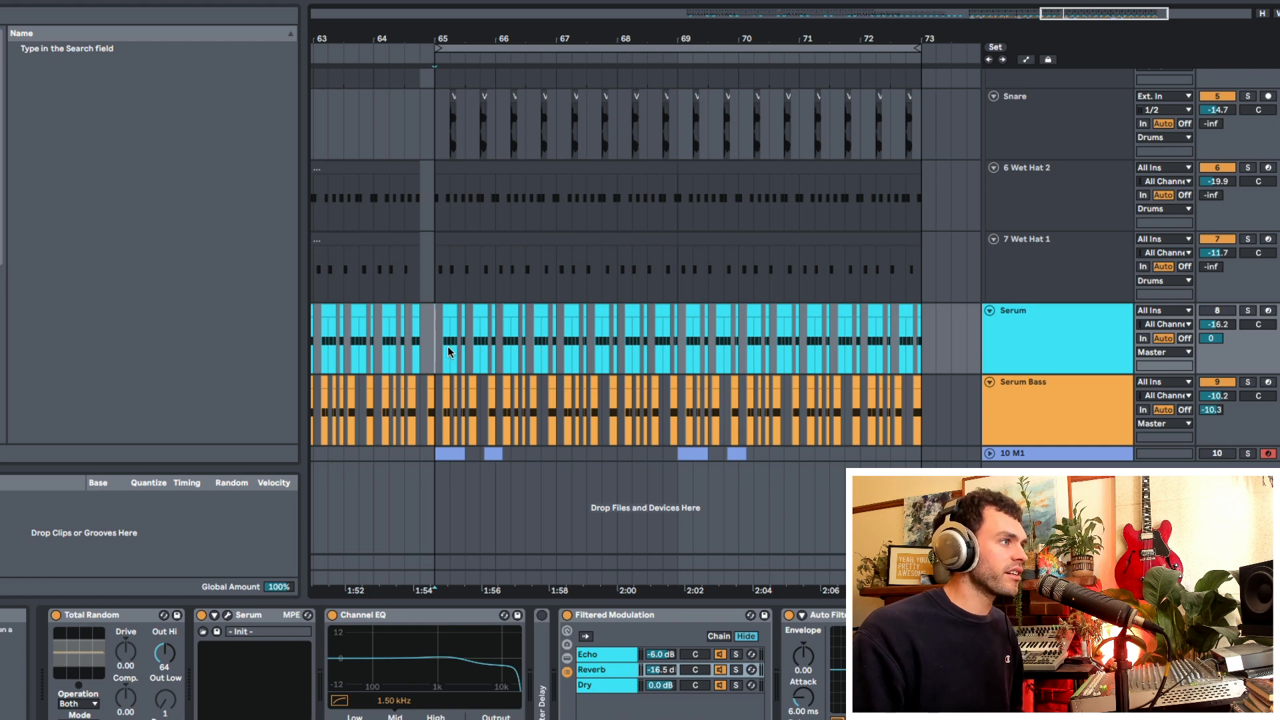
drag(457, 342, 564, 342)
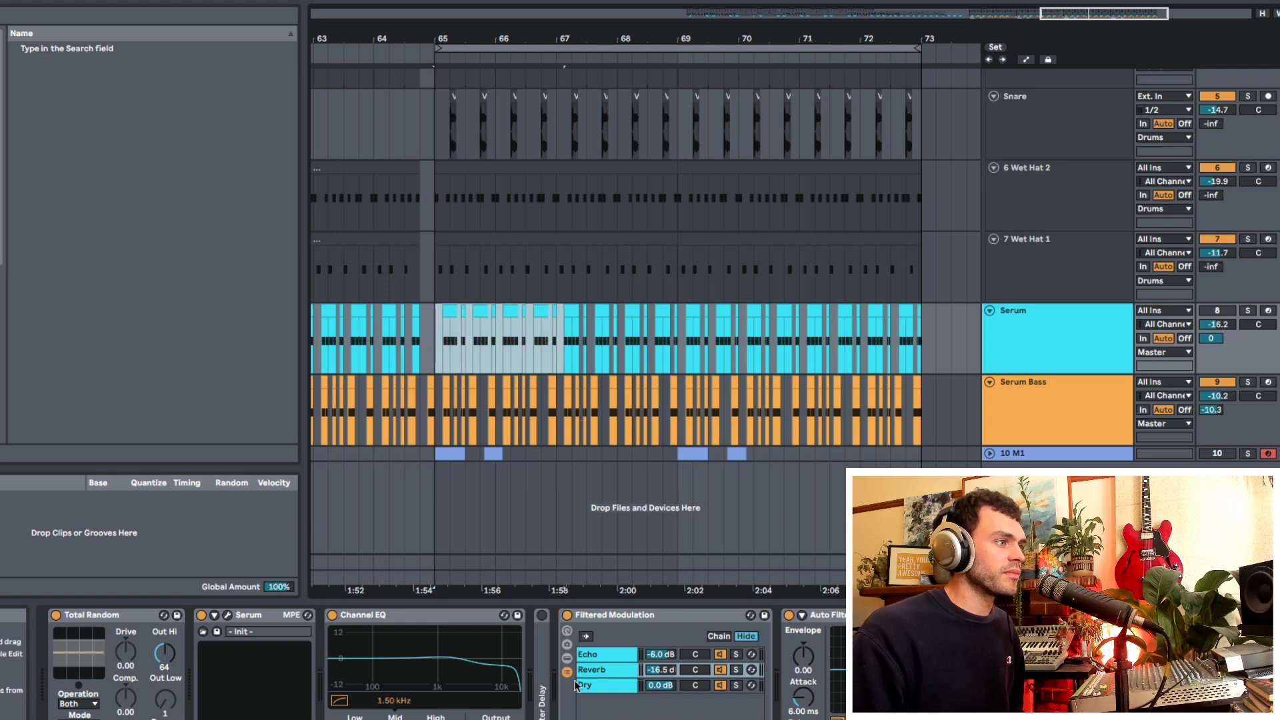
click(431, 343)
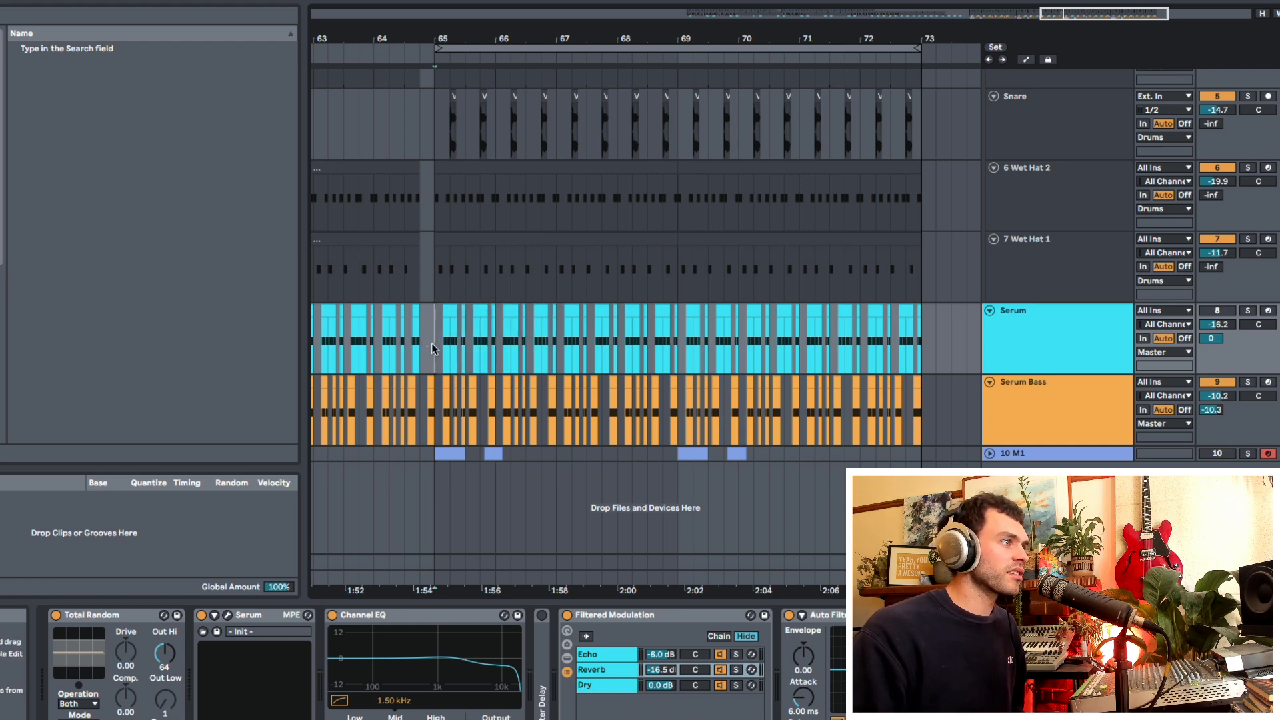
Activate the Serum track at a volume of -17.0 dB and play the section from bar 65
click(1227, 310)
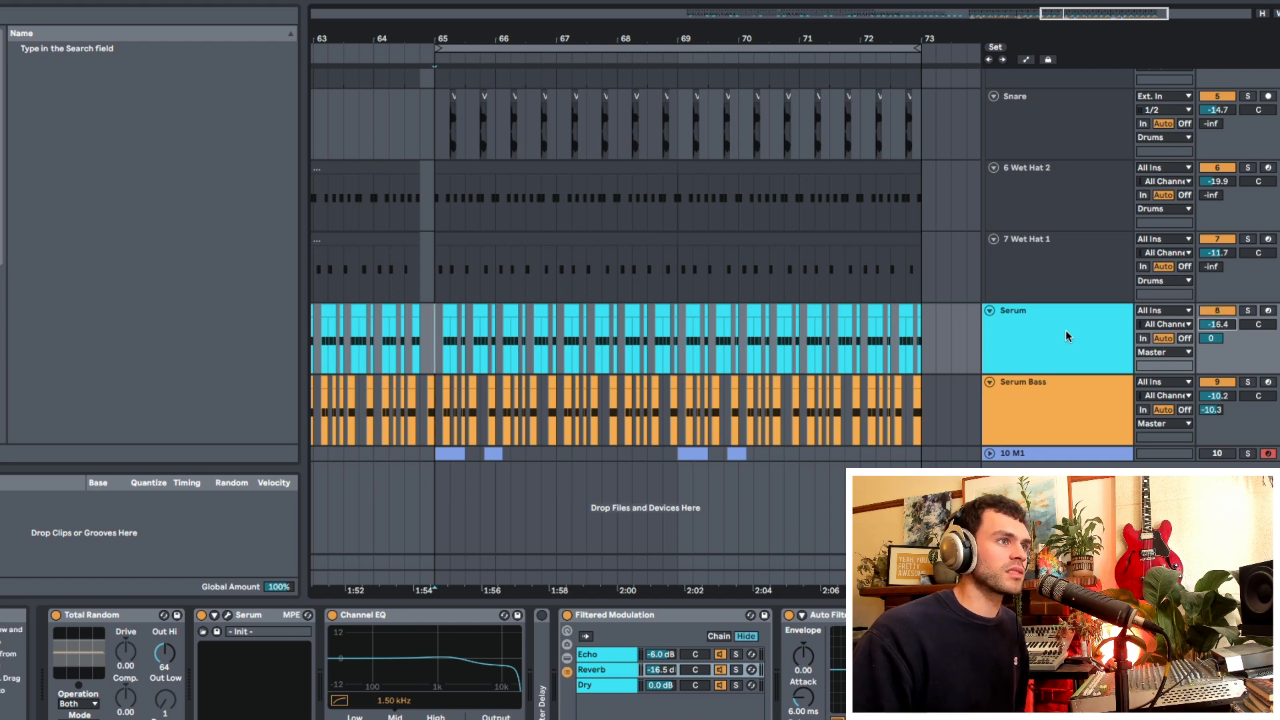
click(438, 354)
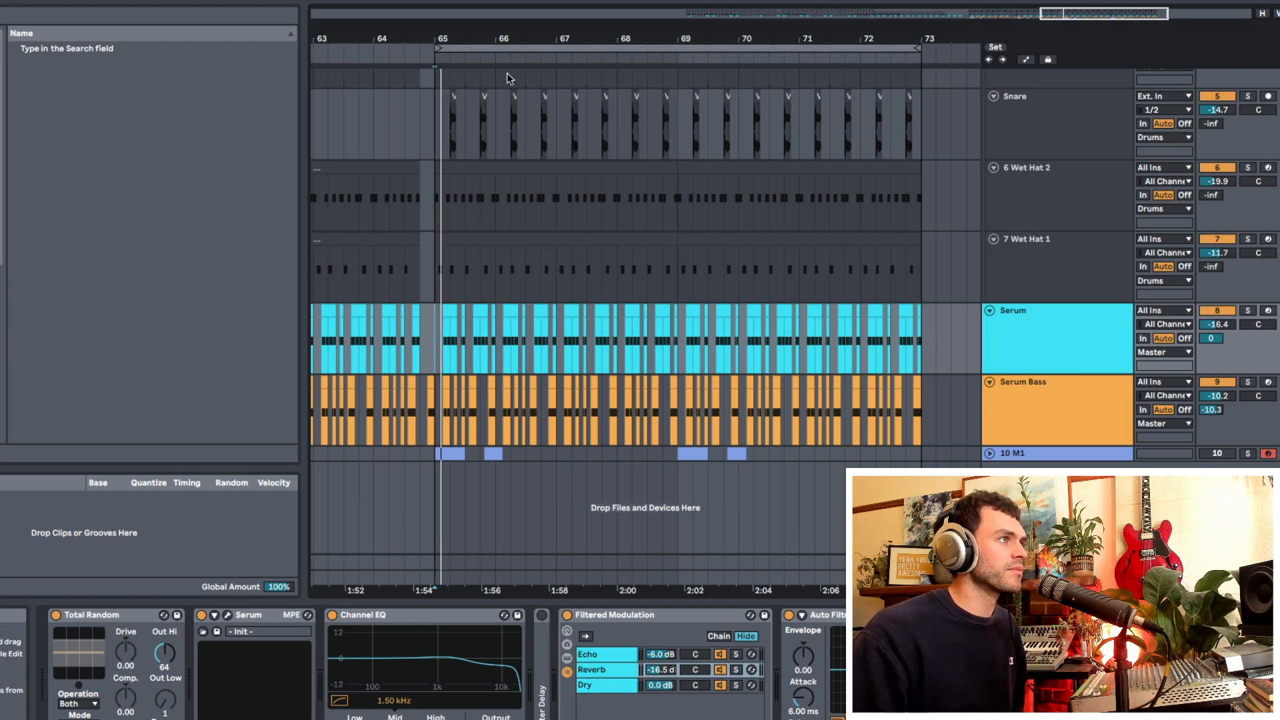
key(space)
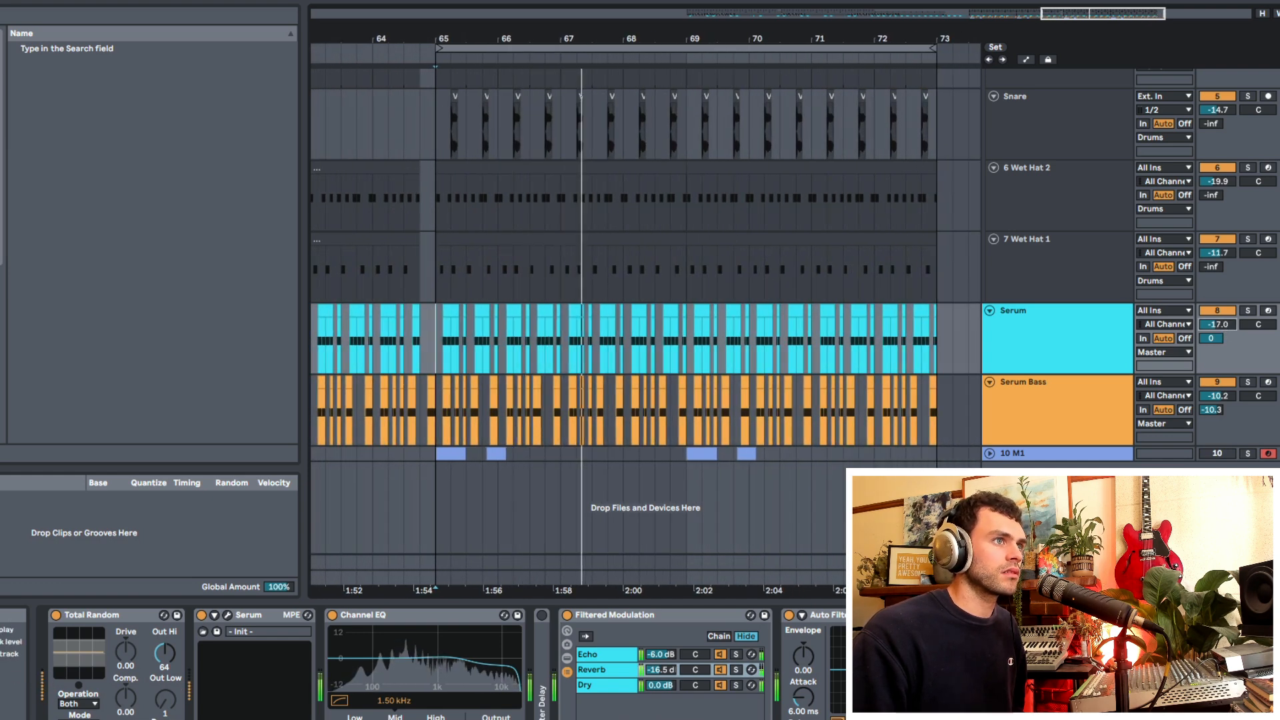
click(1088, 329)
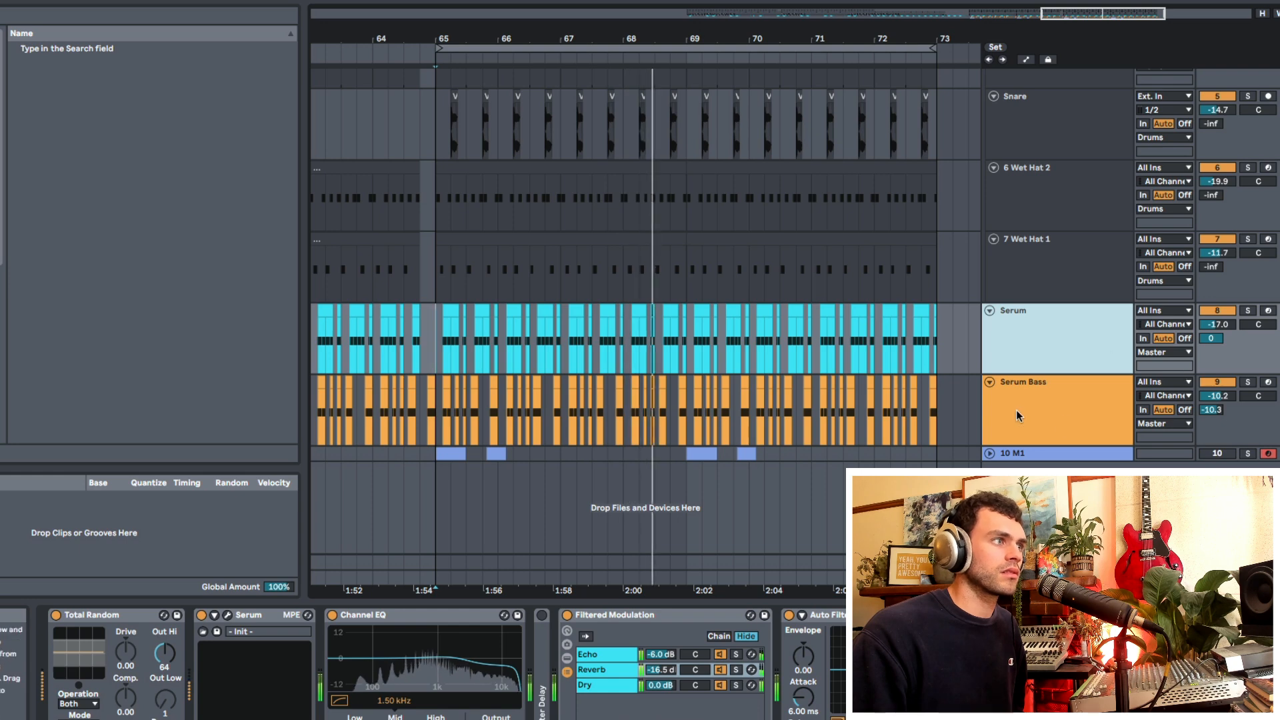
Unfold the M1 track and highlight its first clips from bar 65 to about bar 68
click(990, 453)
click(431, 483)
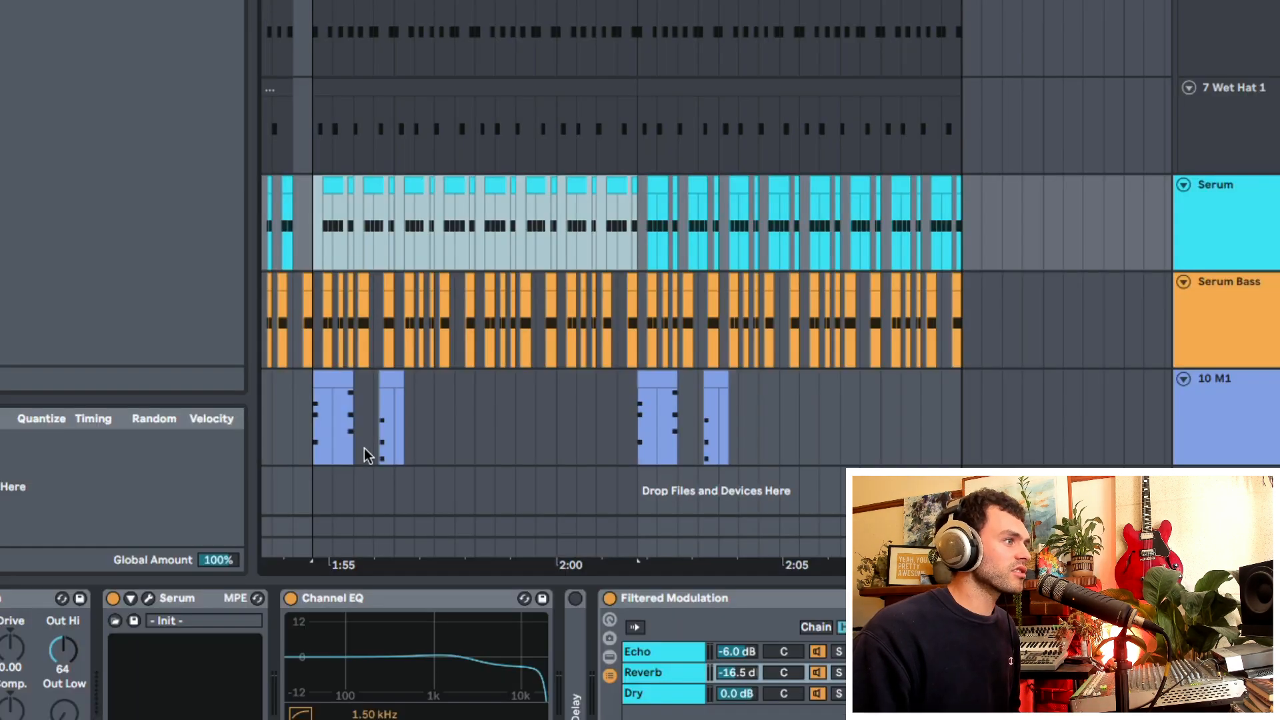
drag(423, 463, 598, 434)
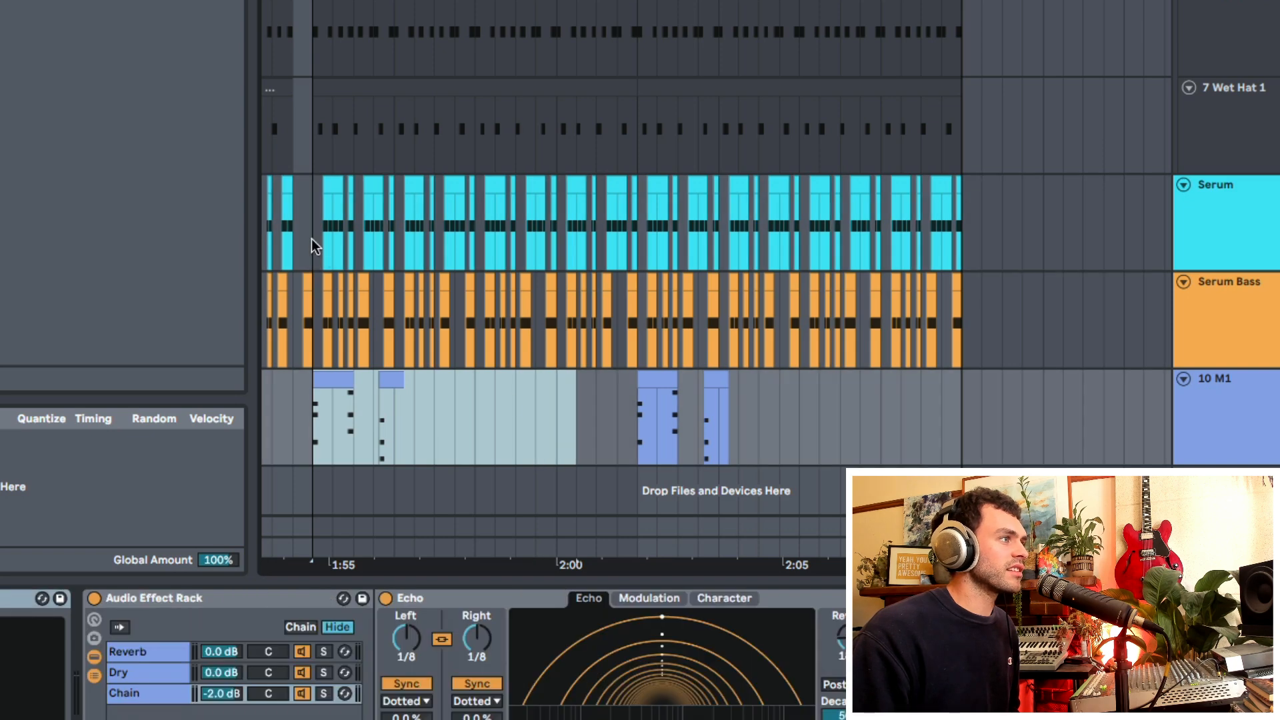
Highlight the Serum clips from bar 65 to just before bar 69, and the M1 clips from bar 65 to 67.2
drag(311, 245, 615, 250)
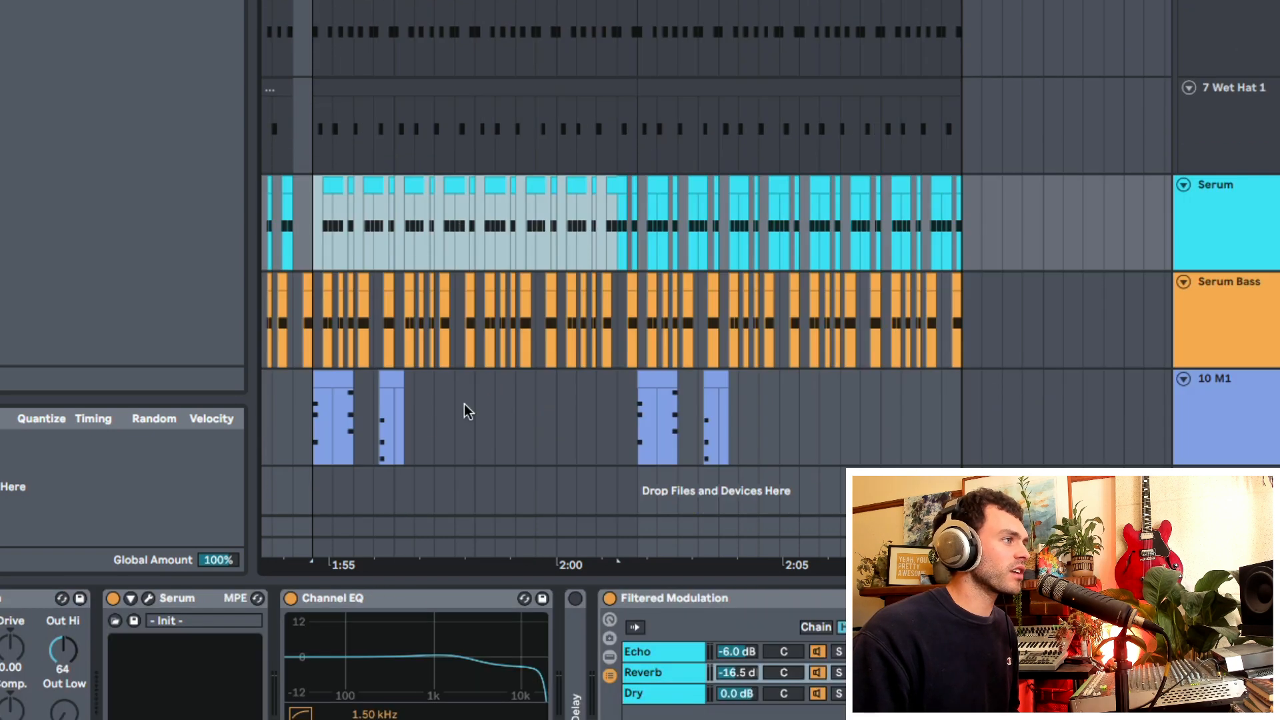
drag(306, 434, 502, 419)
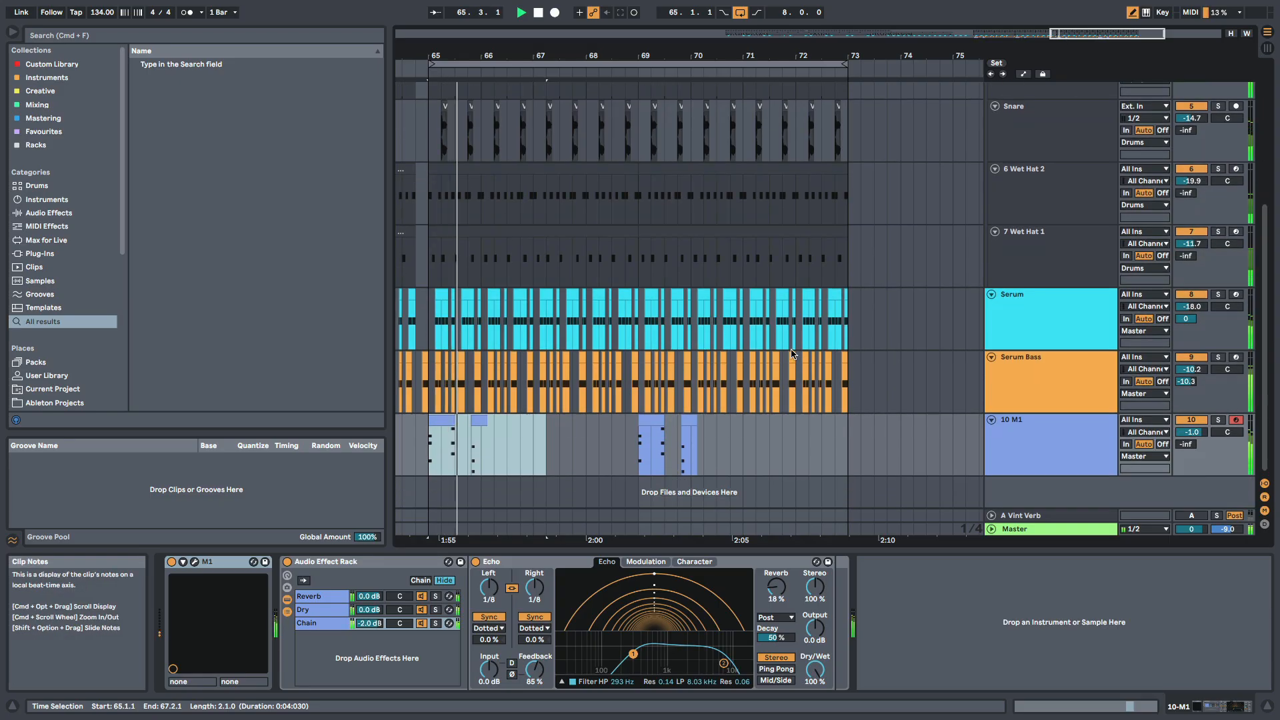
Lower the Serum track's volume to -32.0 dB and deactivate the track
click(1066, 314)
drag(1194, 307, 1194, 328)
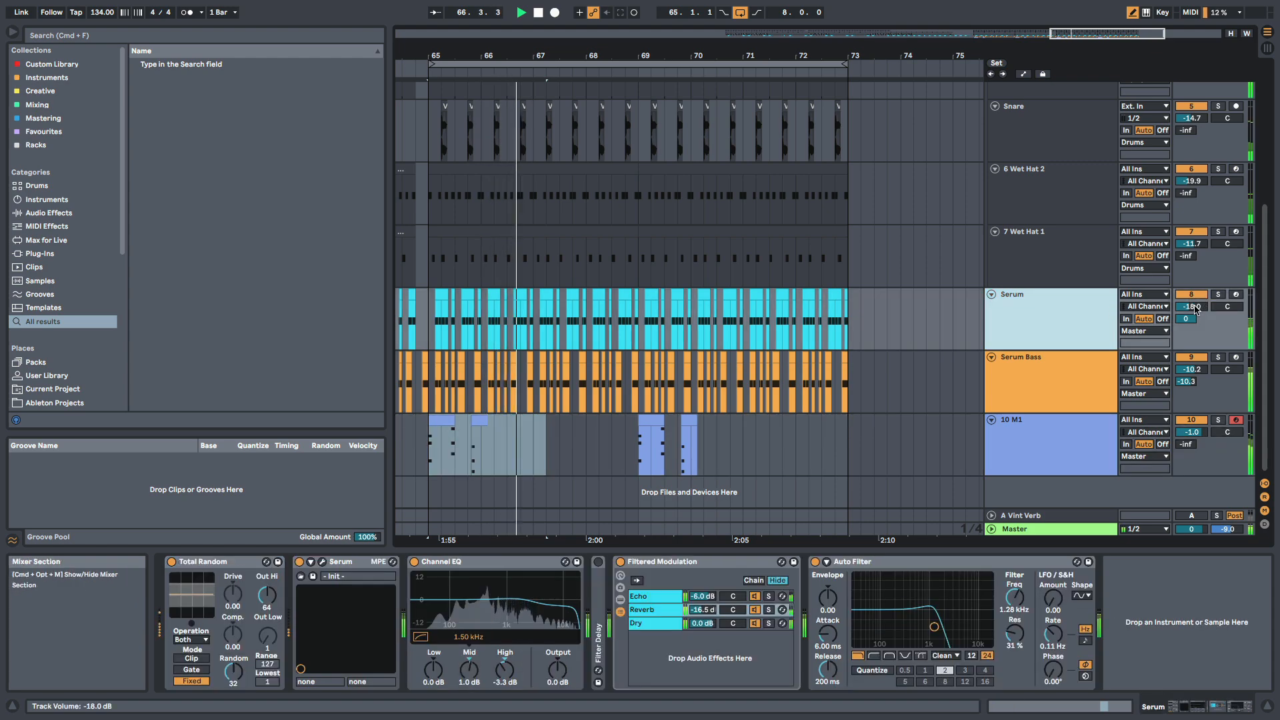
click(905, 555)
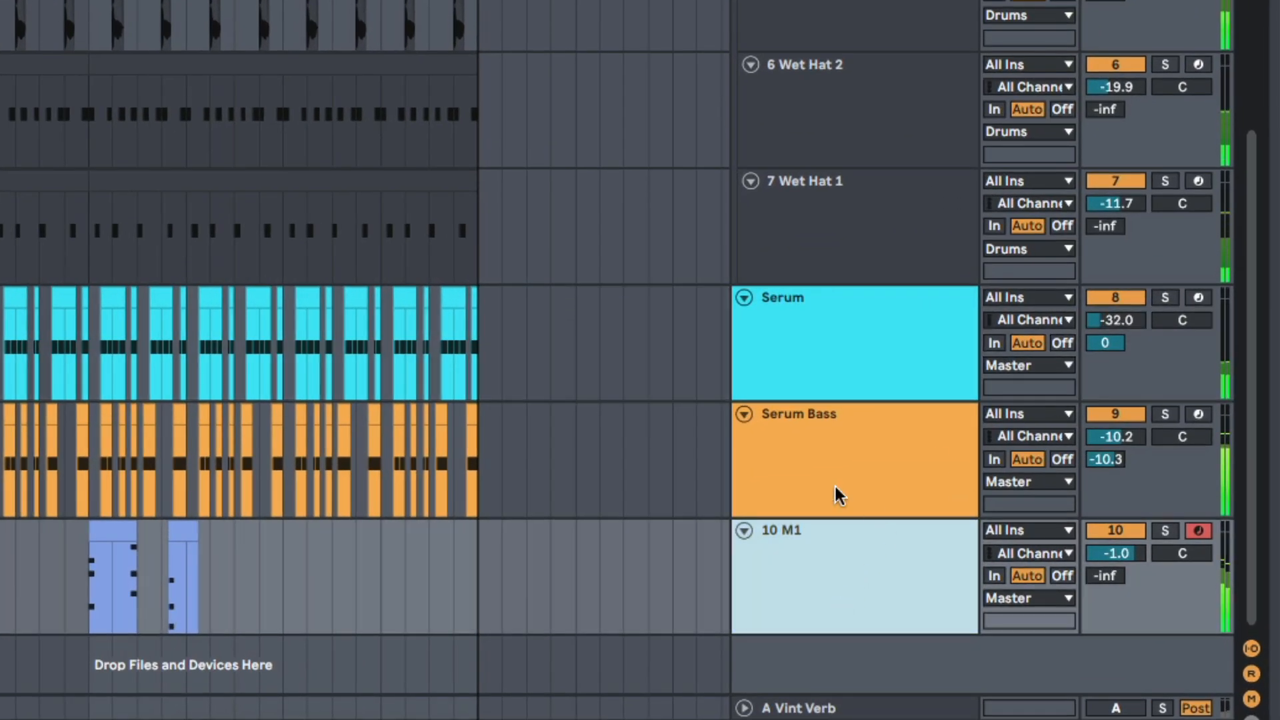
click(934, 334)
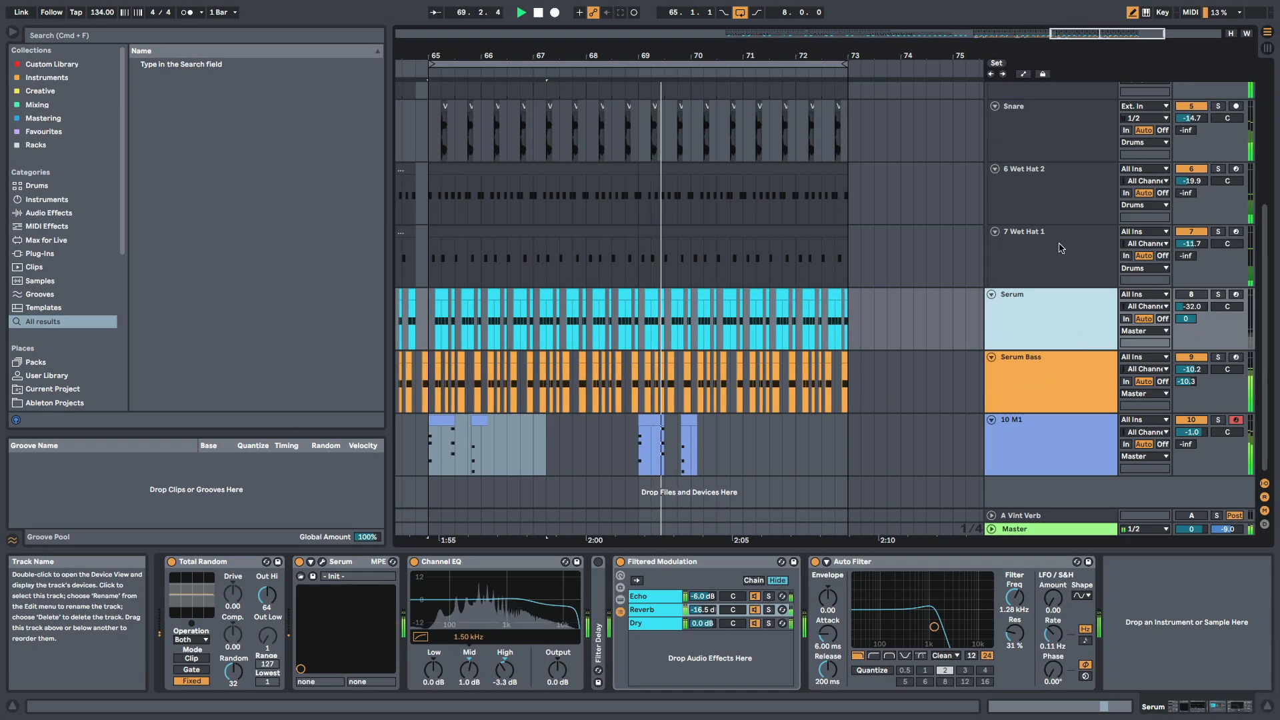
Deactivate the drum tracks from the upper Hihat through 7 Wet Hat 1
click(1059, 248)
scroll(1051, 231, up, 5)
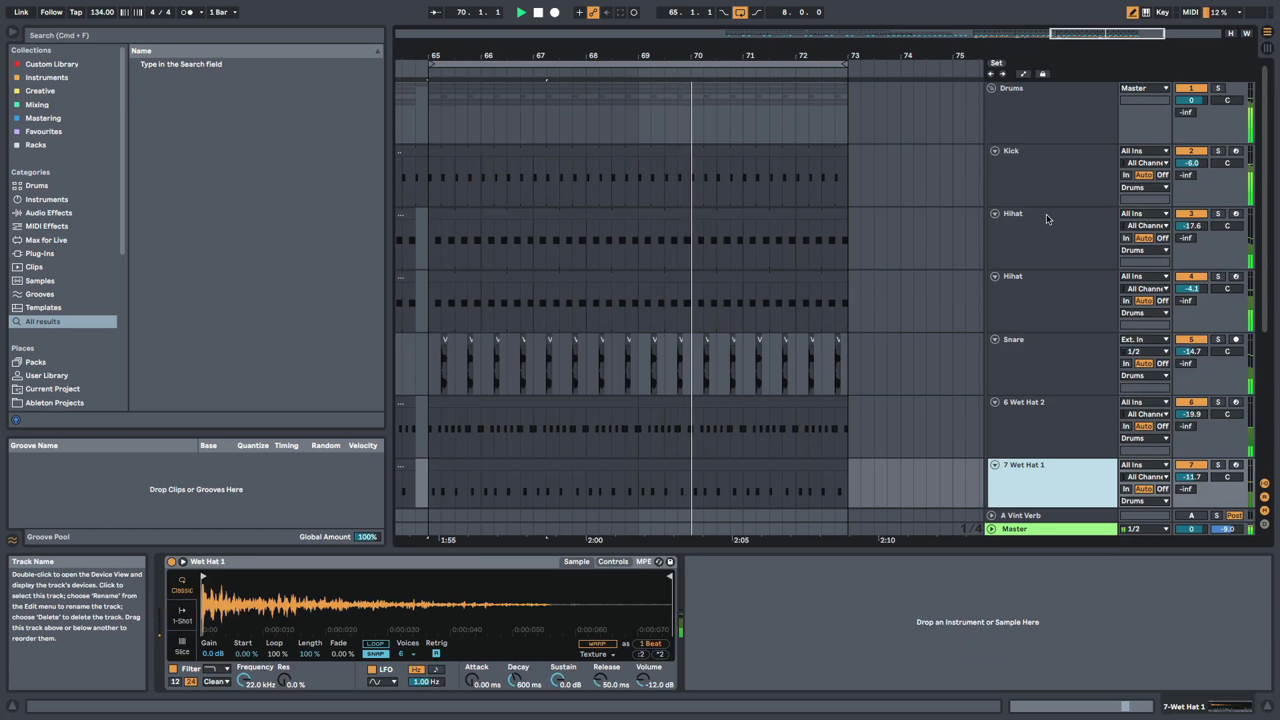
shift+click(1048, 218)
scroll(1078, 311, down, 5)
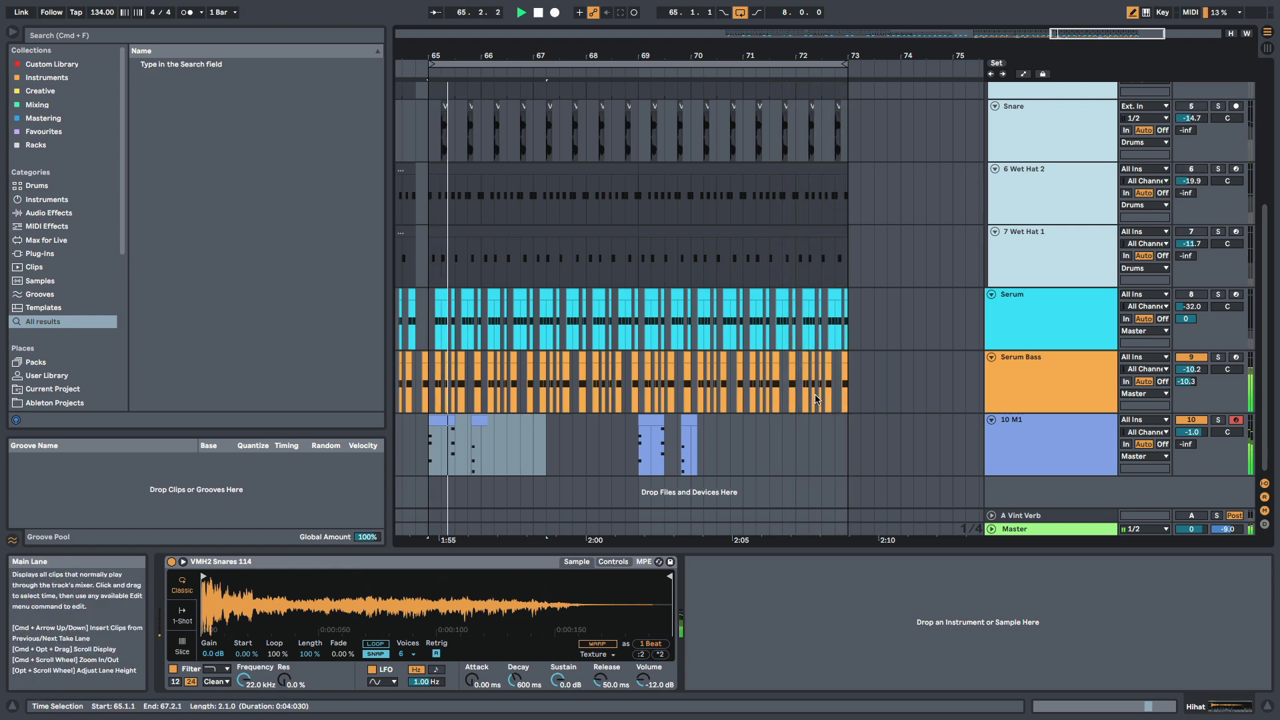
Highlight the gap in the M1 track from bar 66 to 68.4
click(434, 451)
drag(434, 451, 480, 459)
click(621, 457)
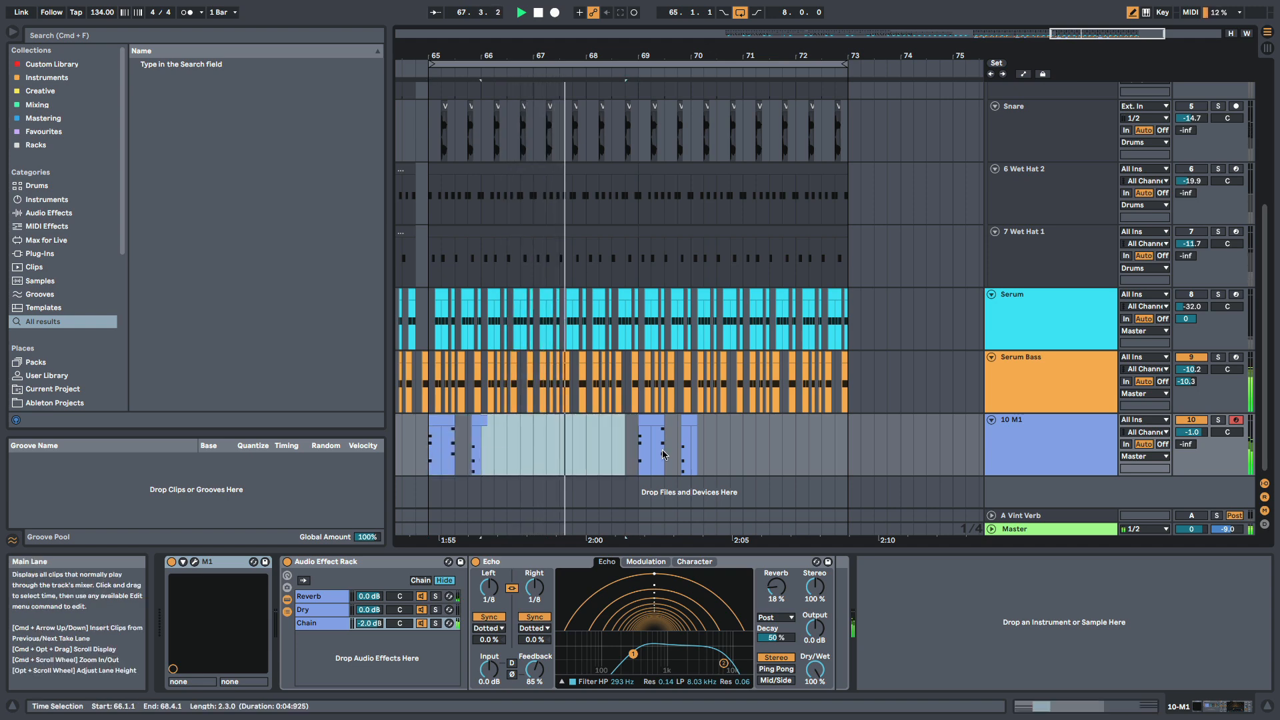
Activate the Serum track at a volume of -7.3 dB and reactivate the selected drum tracks
drag(1193, 307, 1193, 267)
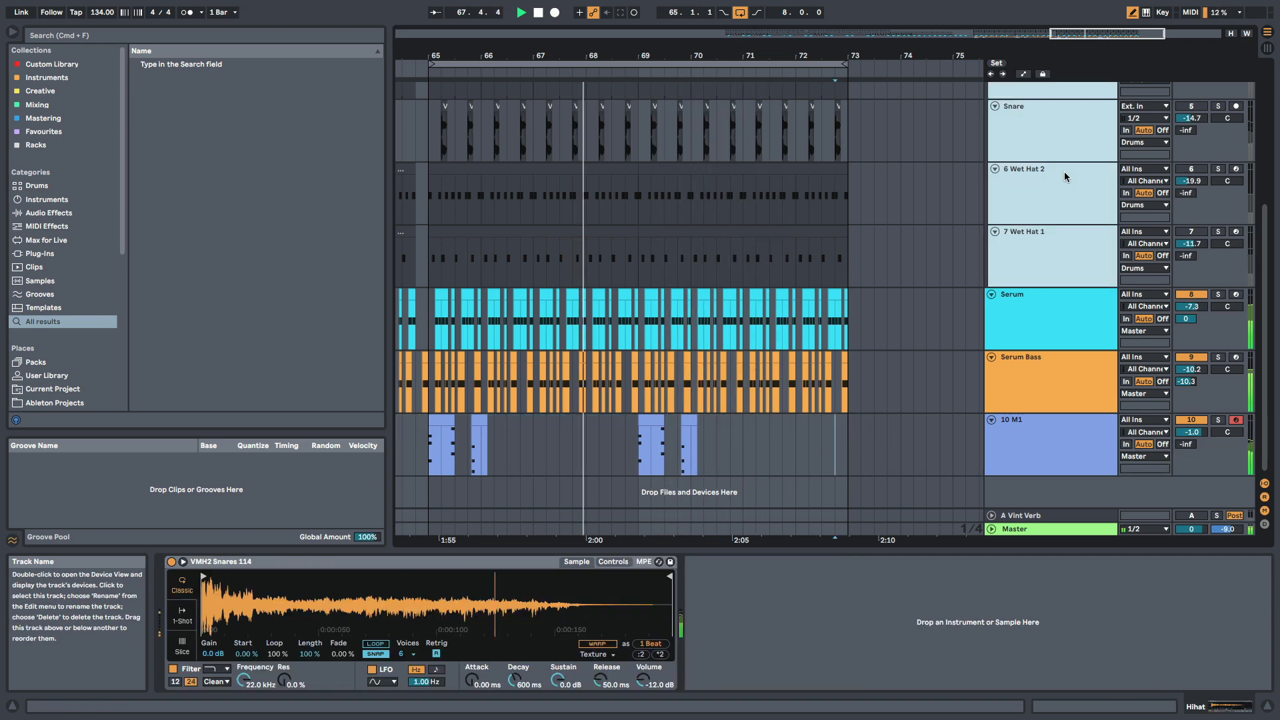
key(0)
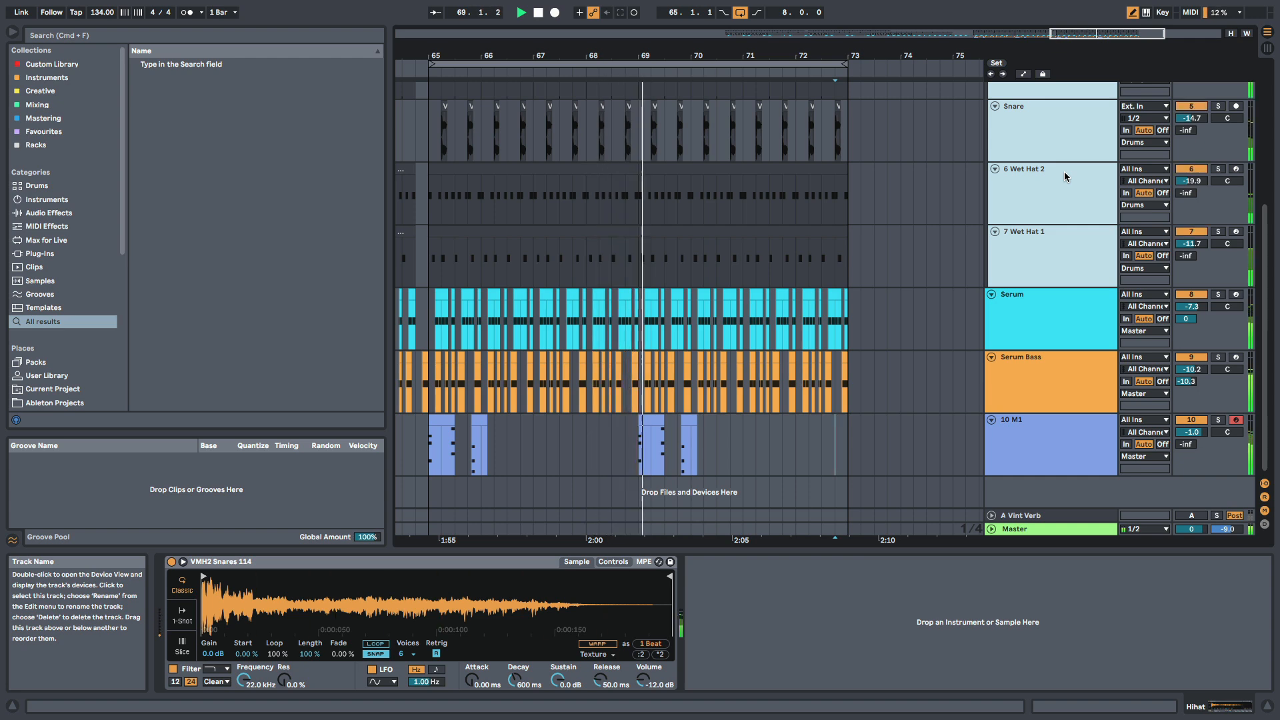
Stop playback and highlight the M1 track's lane from bar 66.4 to 73.2
click(1031, 461)
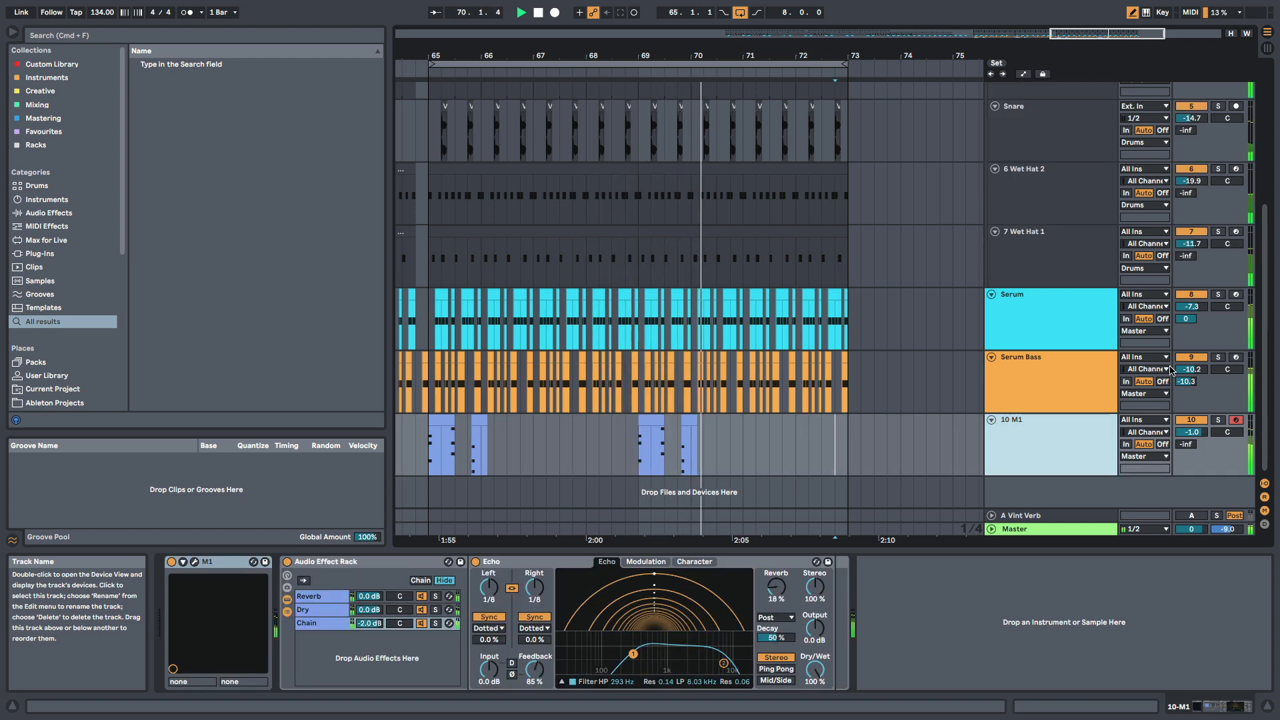
click(1092, 321)
click(1049, 437)
key(space)
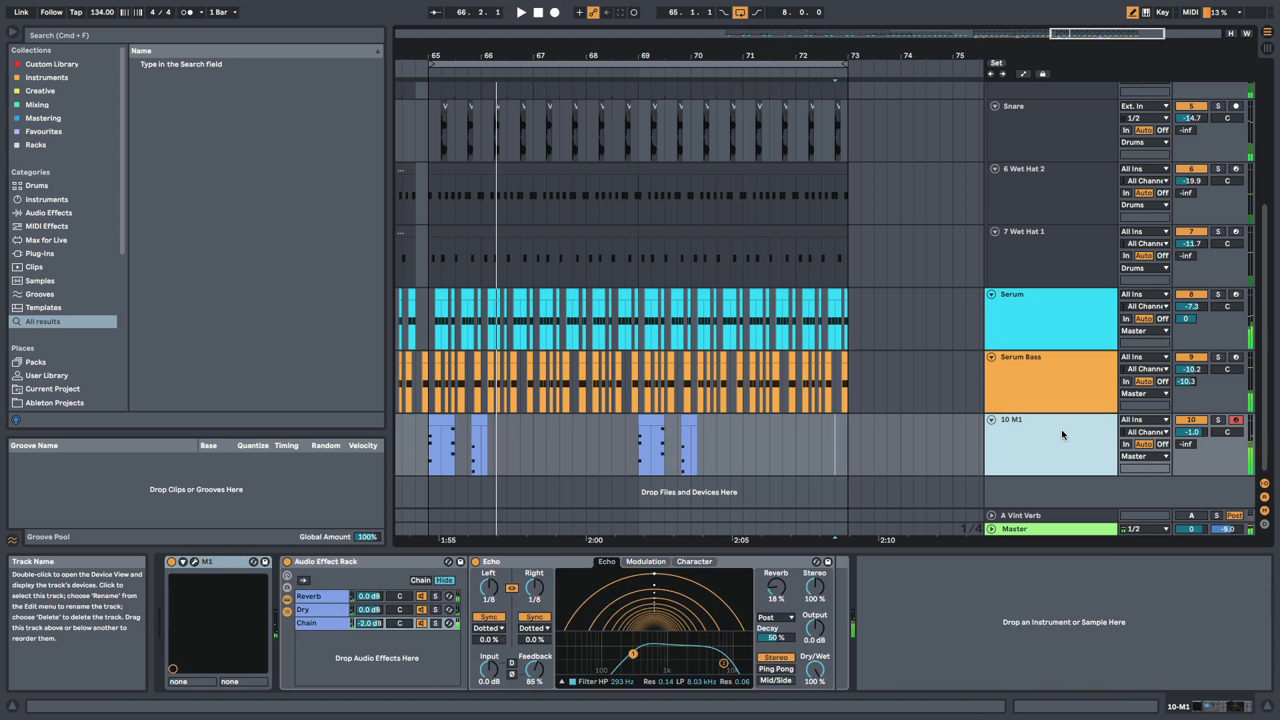
drag(521, 446, 859, 445)
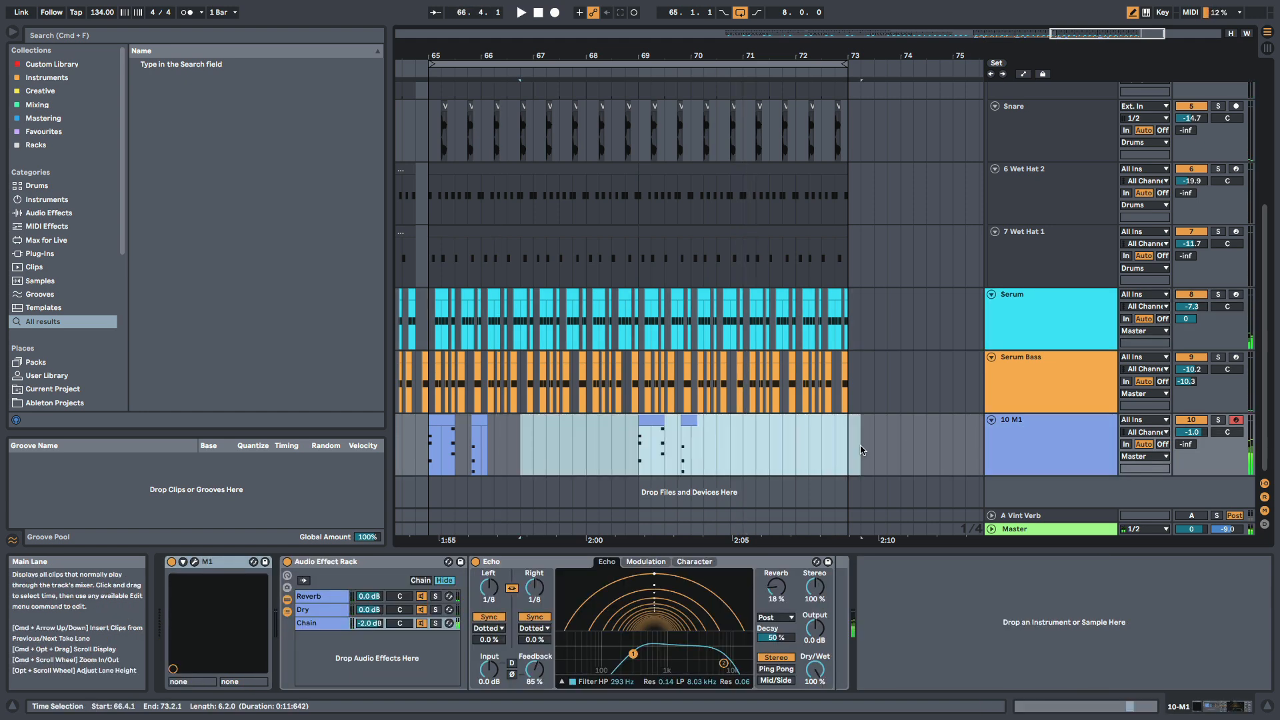
Place the insert mark at bar 65 and play the section from there
click(843, 452)
click(429, 462)
key(space)
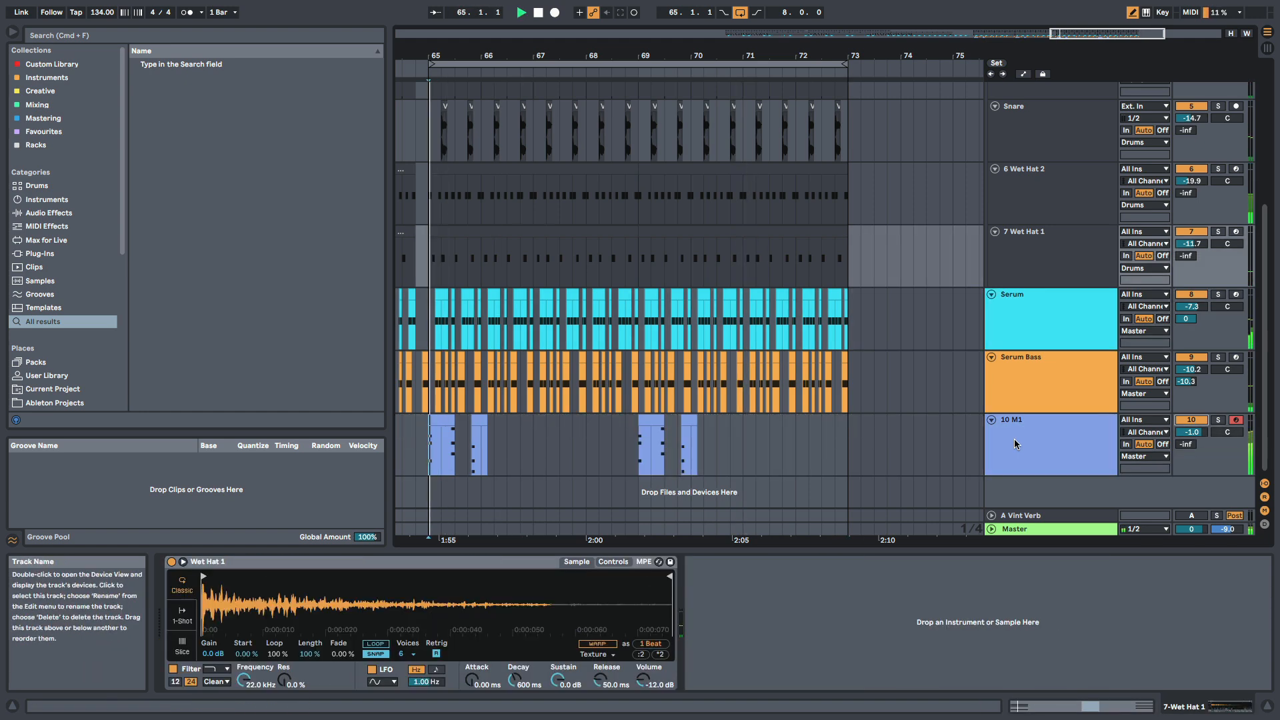
Reactivate the Kick track while the section plays
scroll(1016, 445, up, 5)
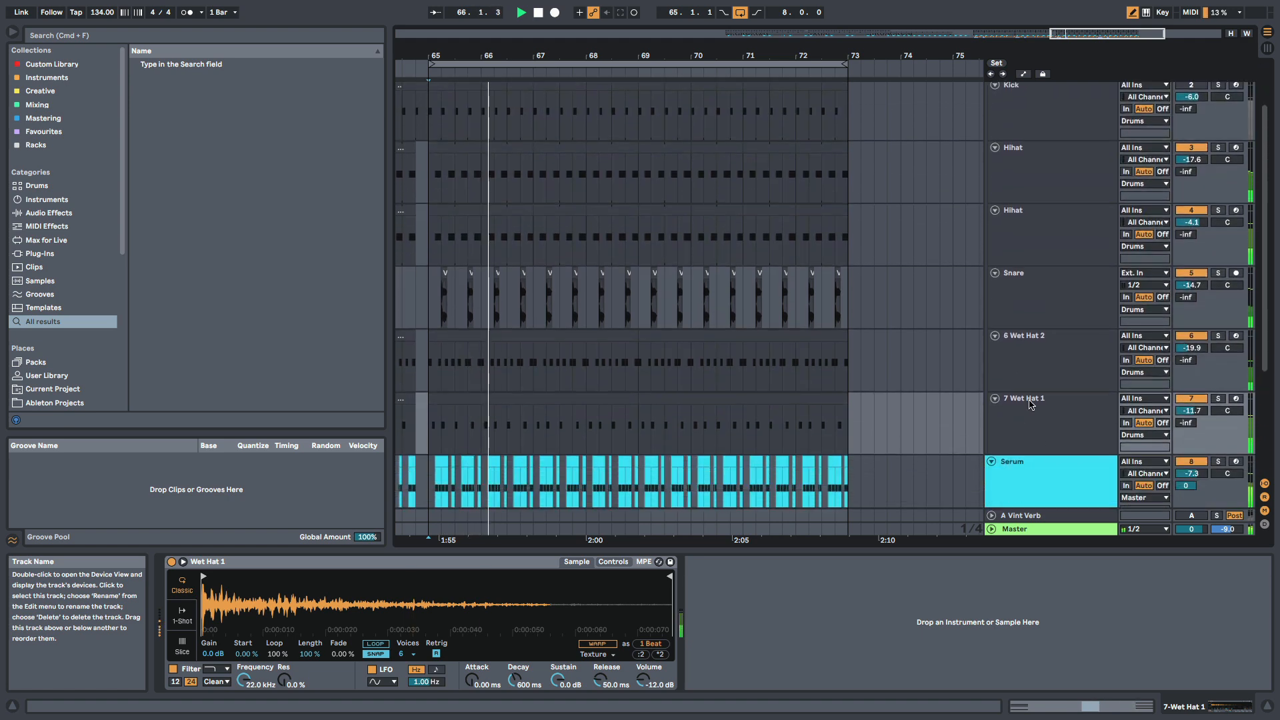
scroll(1040, 400, up, 2)
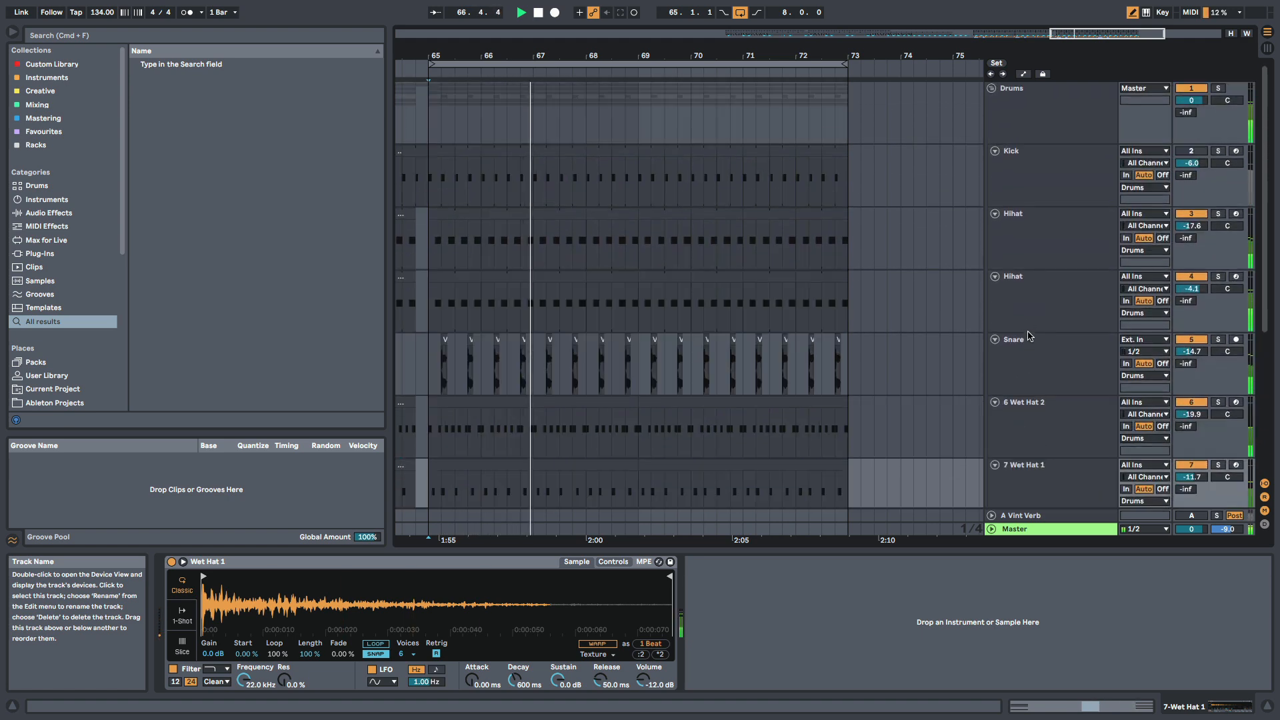
click(1061, 204)
scroll(1050, 334, down, 7)
Deactivate the M1 track and stop playback
click(1043, 449)
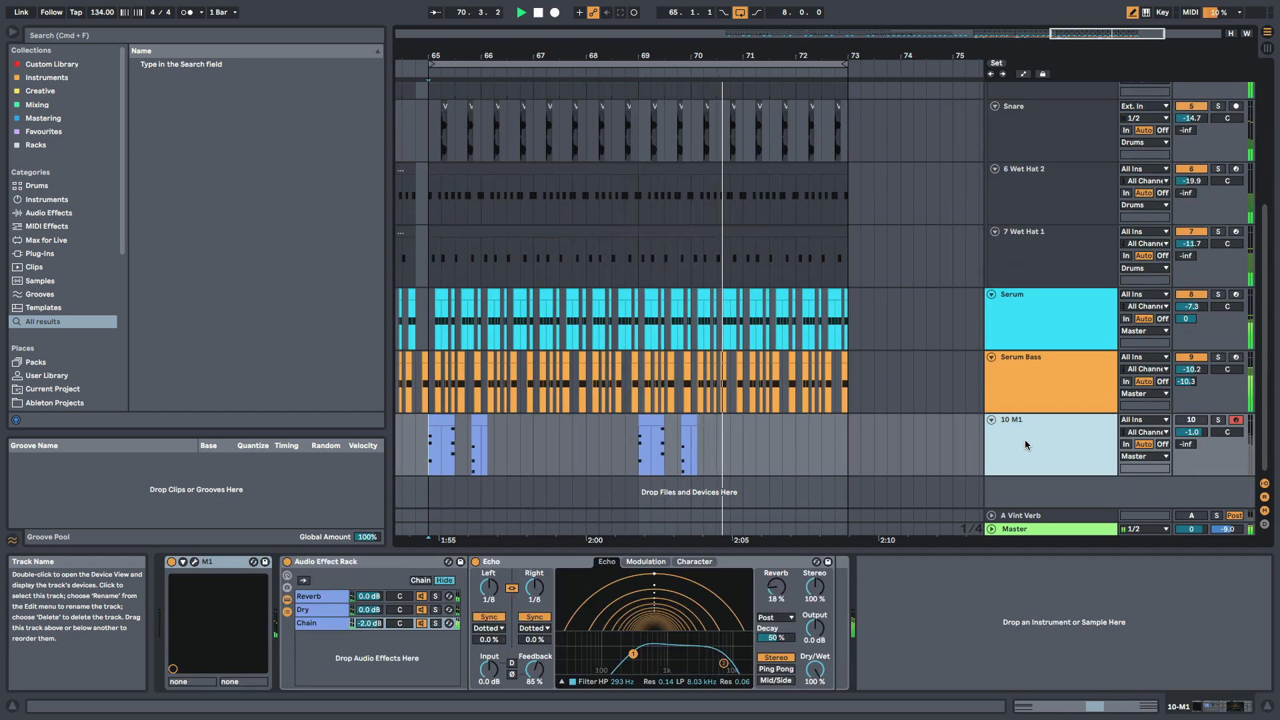
key(space)
Highlight the M1 clips from bar 69 to 71.3, the Serum clips to 74.4, and the M1 clips to bar 72
mouse_move(783, 447)
mouse_down()
mouse_move(633, 459)
mouse_move(771, 441)
mouse_up()
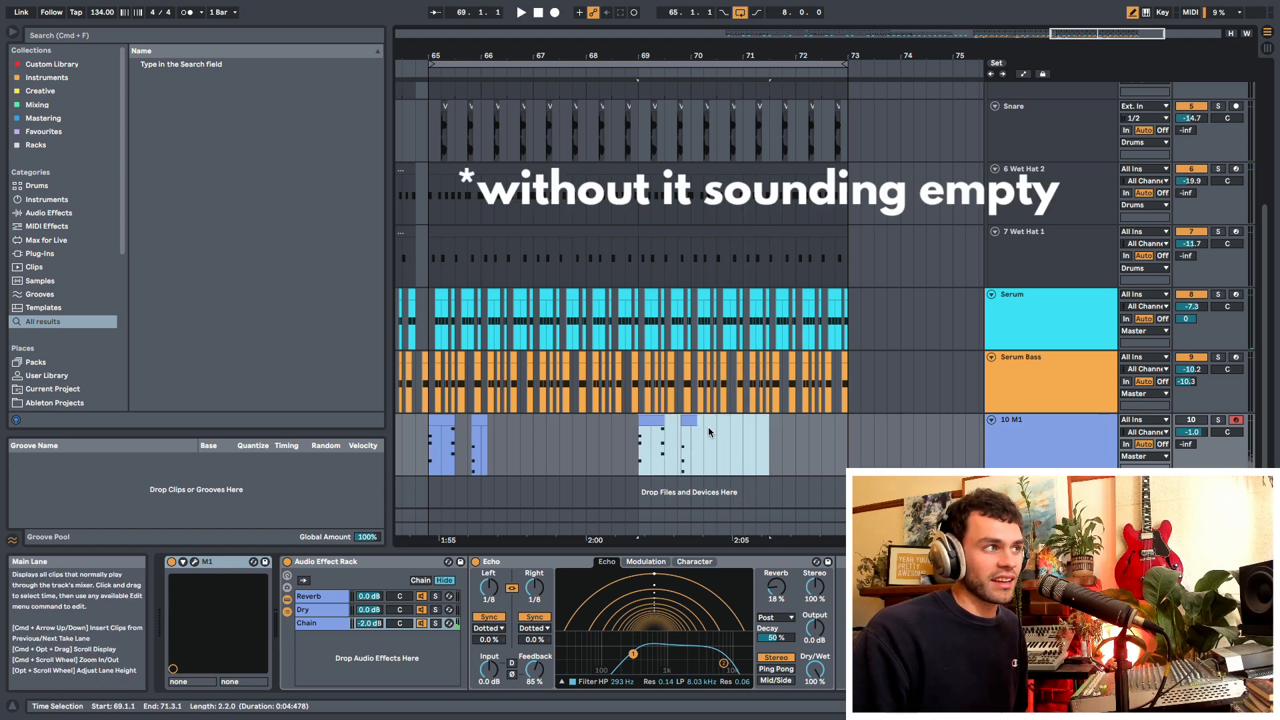
drag(640, 334, 938, 312)
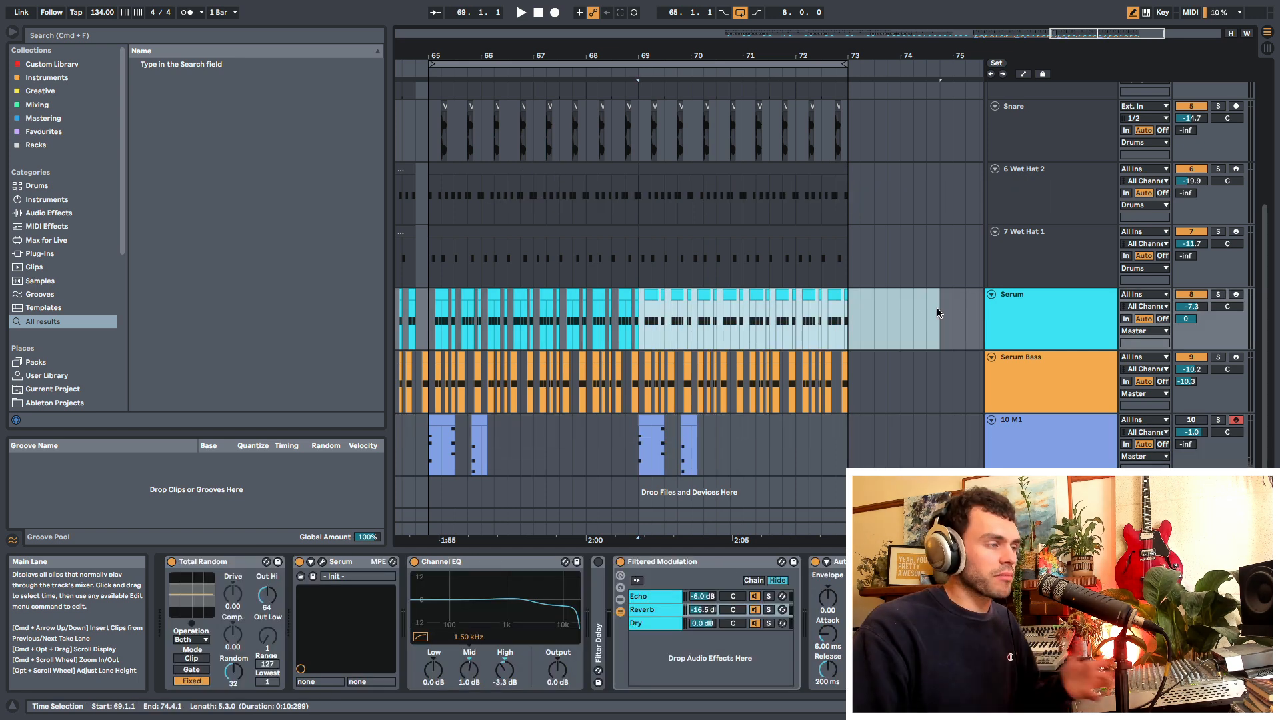
drag(640, 445, 790, 448)
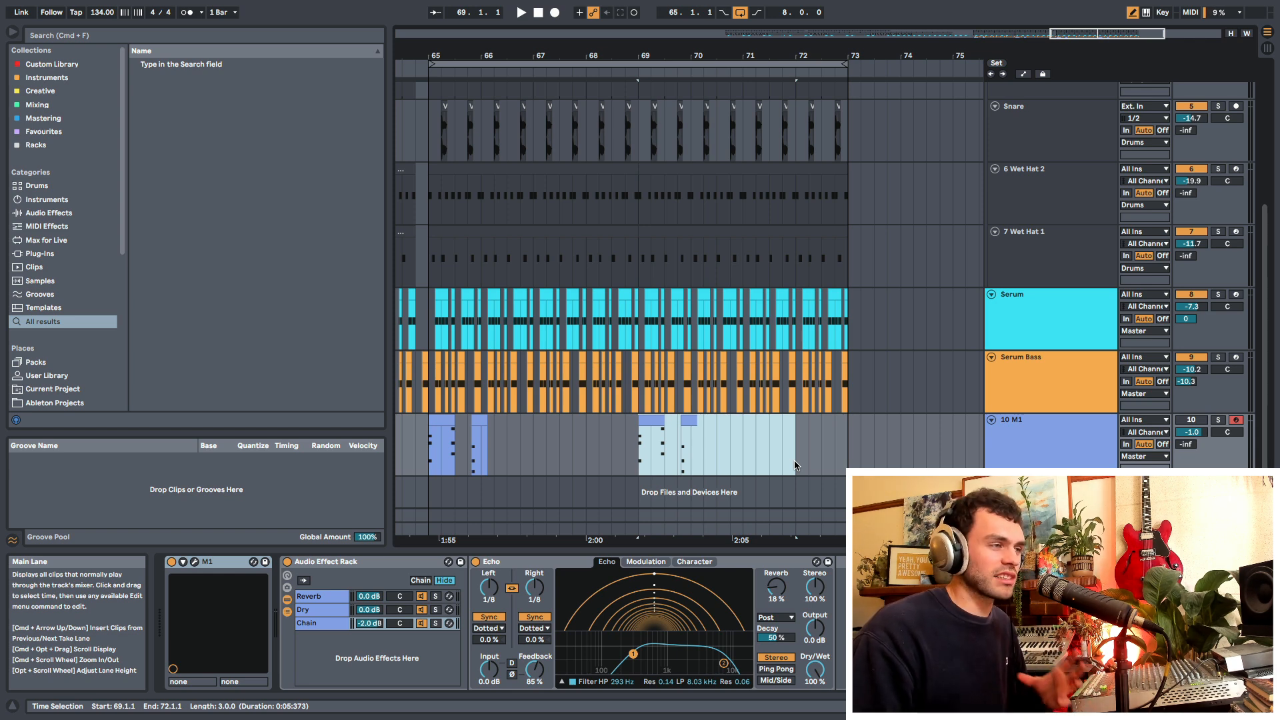
Deactivate the Serum track
click(1045, 372)
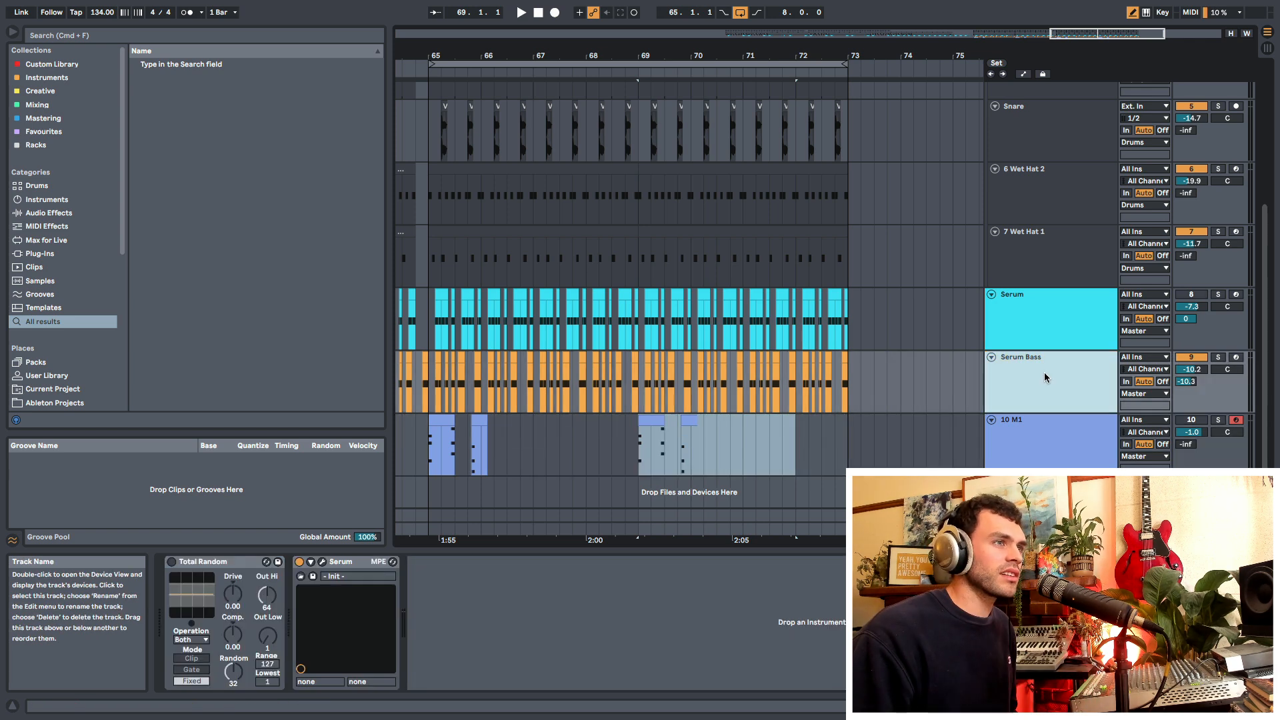
click(1038, 334)
Solo the Drums group and select the 6 Wet Hat 2 track
scroll(1038, 333, up, 5)
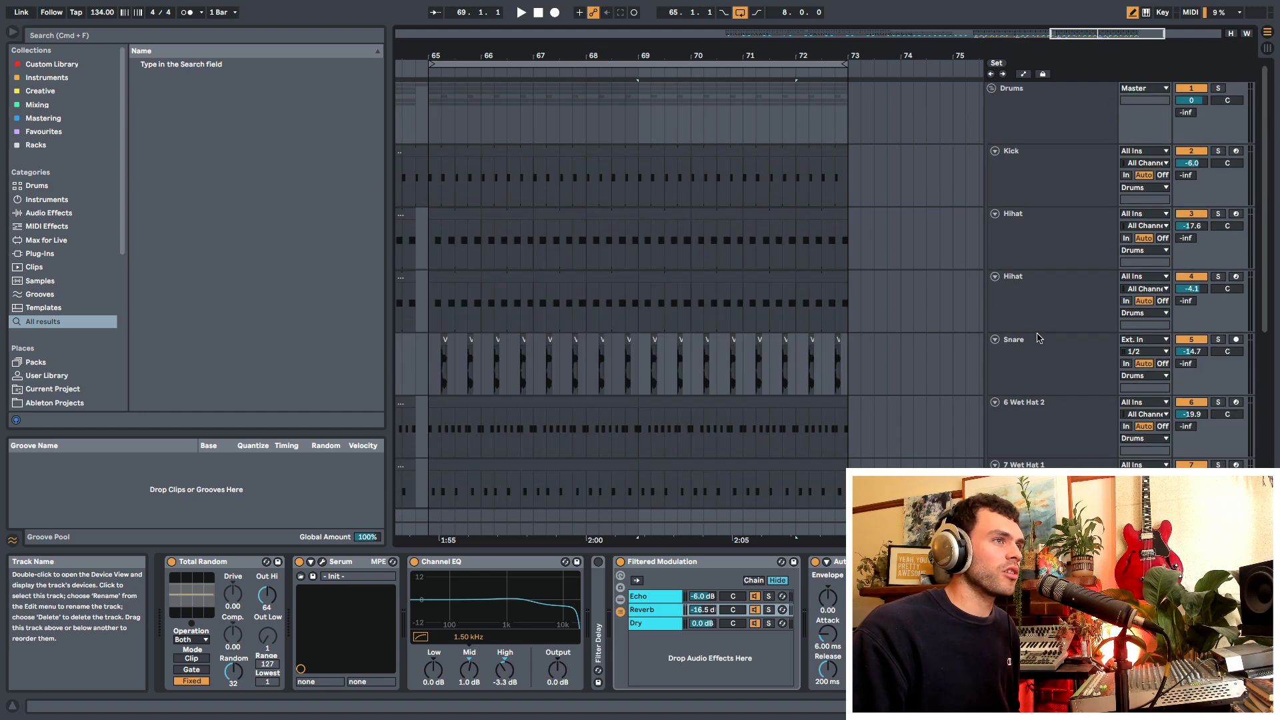
click(1045, 120)
mouse_move(665, 52)
mouse_down()
mouse_move(718, 32)
mouse_move(662, 38)
mouse_up()
scroll(1072, 272, down, 5)
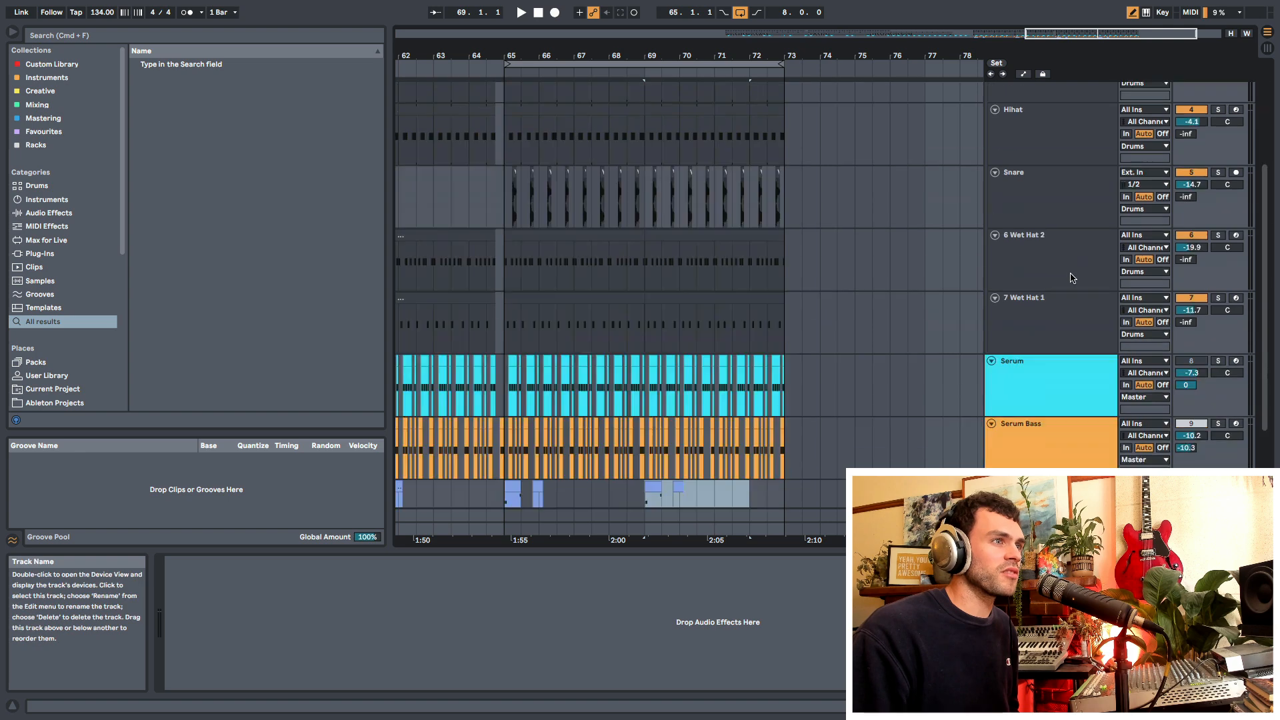
click(1046, 274)
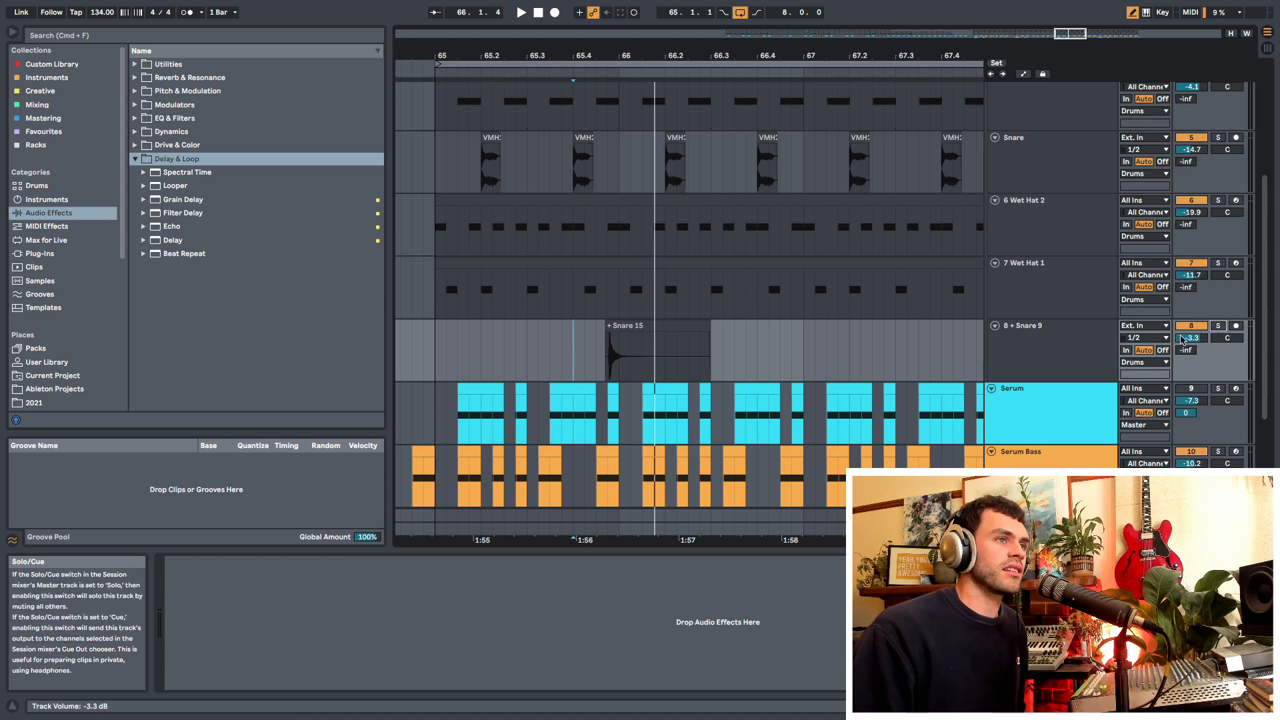
Solo the + Snare 9 track and set its volume to -10.6 dB
click(1219, 325)
drag(1192, 337, 1191, 356)
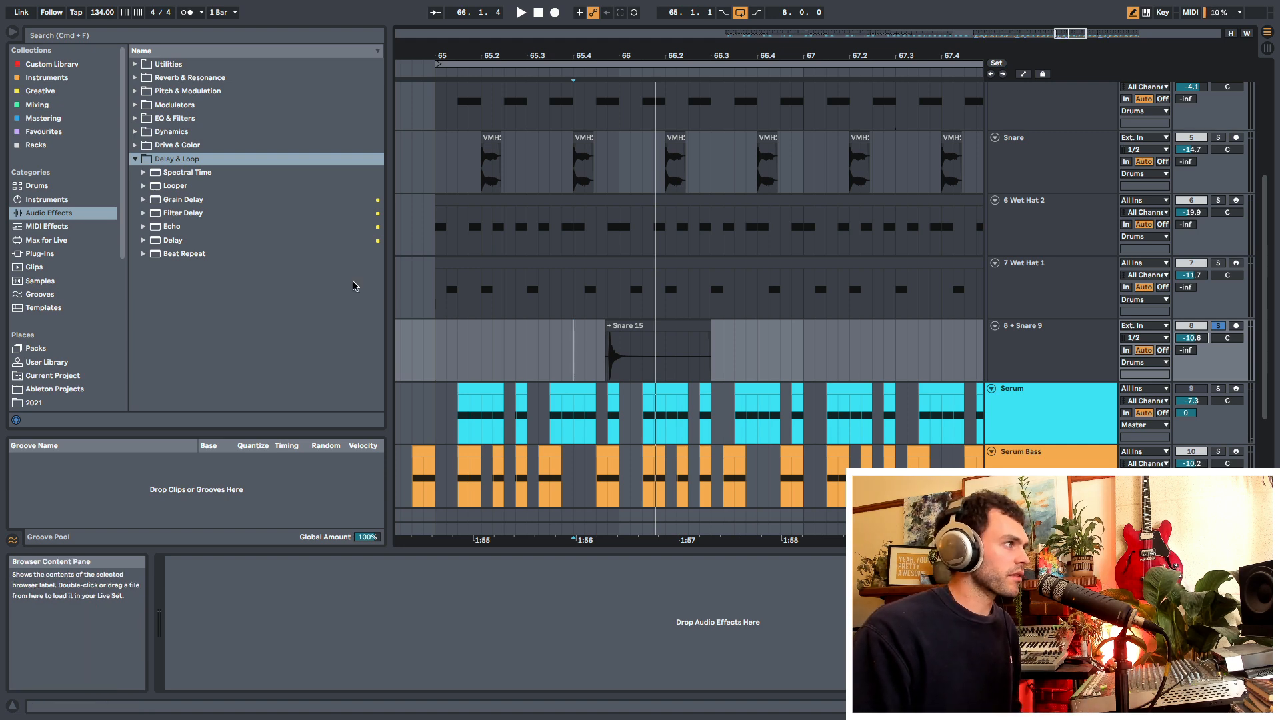
Add a Delay effect to the + Snare 9 track, set both channels' delay time to 1, and audition it
double_click(209, 242)
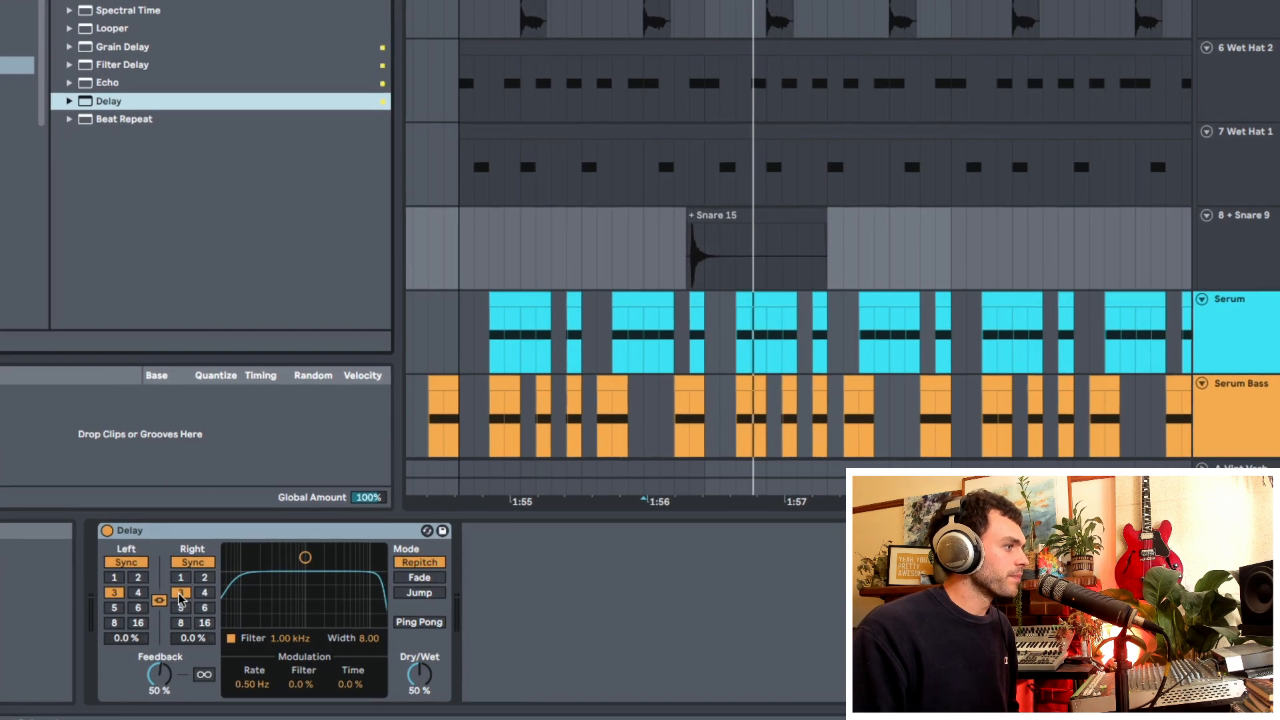
click(179, 578)
key(space)
key(space)
key(space)
Set the Delay's feedback to 9.8 % and its dry/wet to 45 % while auditioning the snare
drag(419, 675, 419, 662)
key(space)
drag(159, 674, 159, 704)
key(space)
drag(419, 675, 419, 659)
key(space)
key(space)
drag(159, 675, 159, 697)
key(space)
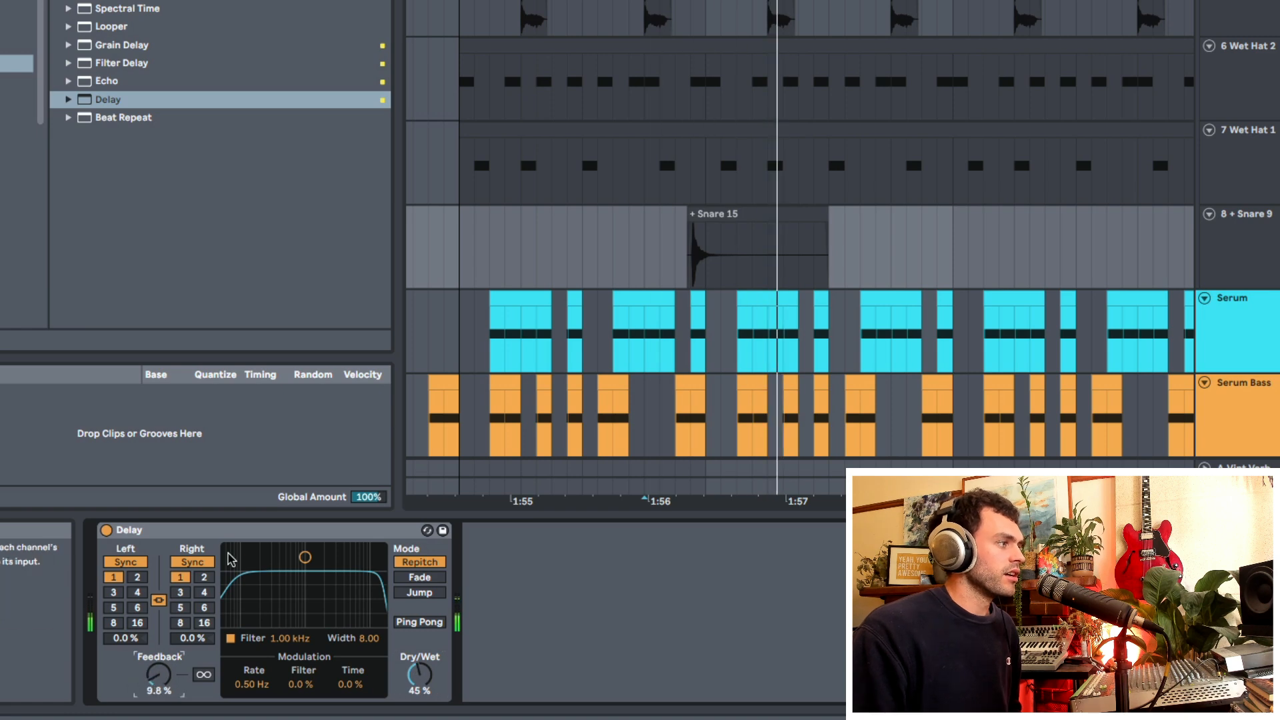
Duplicate the Delay and set the copy's delay time to 3 on both channels
click(235, 536)
key(ctrl+d)
click(553, 592)
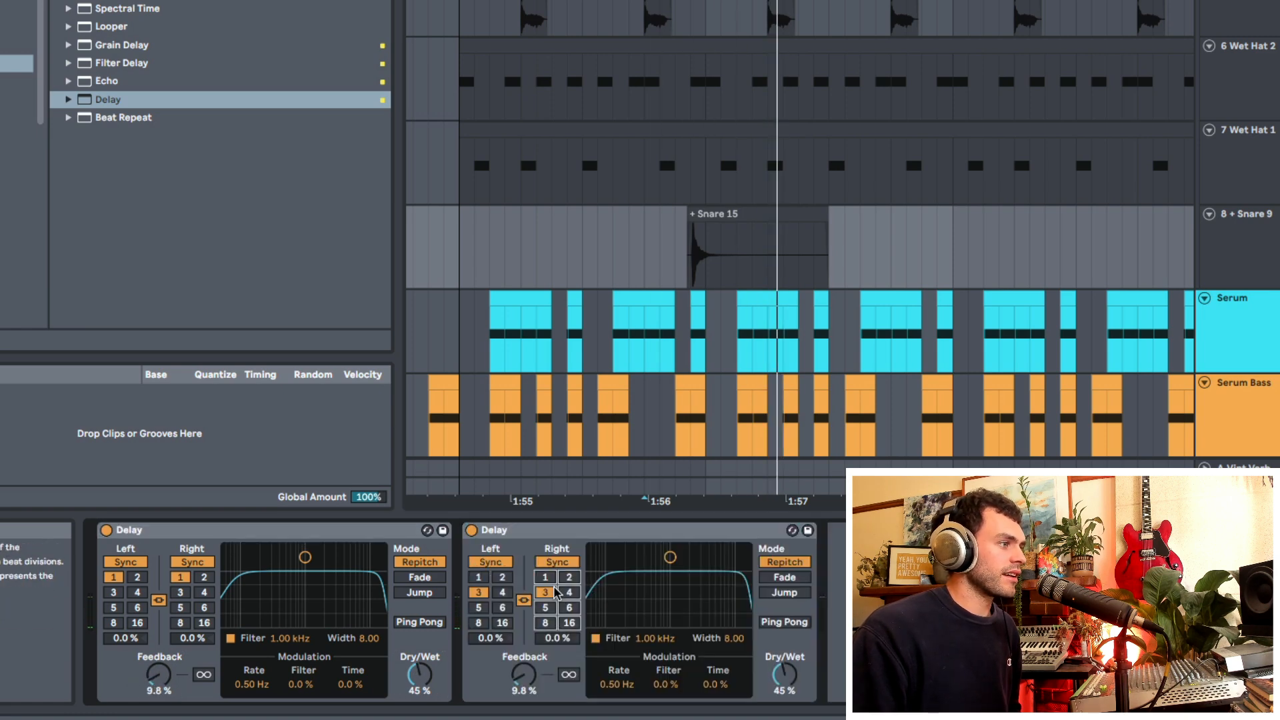
Set the second Delay to 58 % feedback and 46 % dry/wet, and the first Delay's dry/wet to 33 %
drag(527, 682, 527, 662)
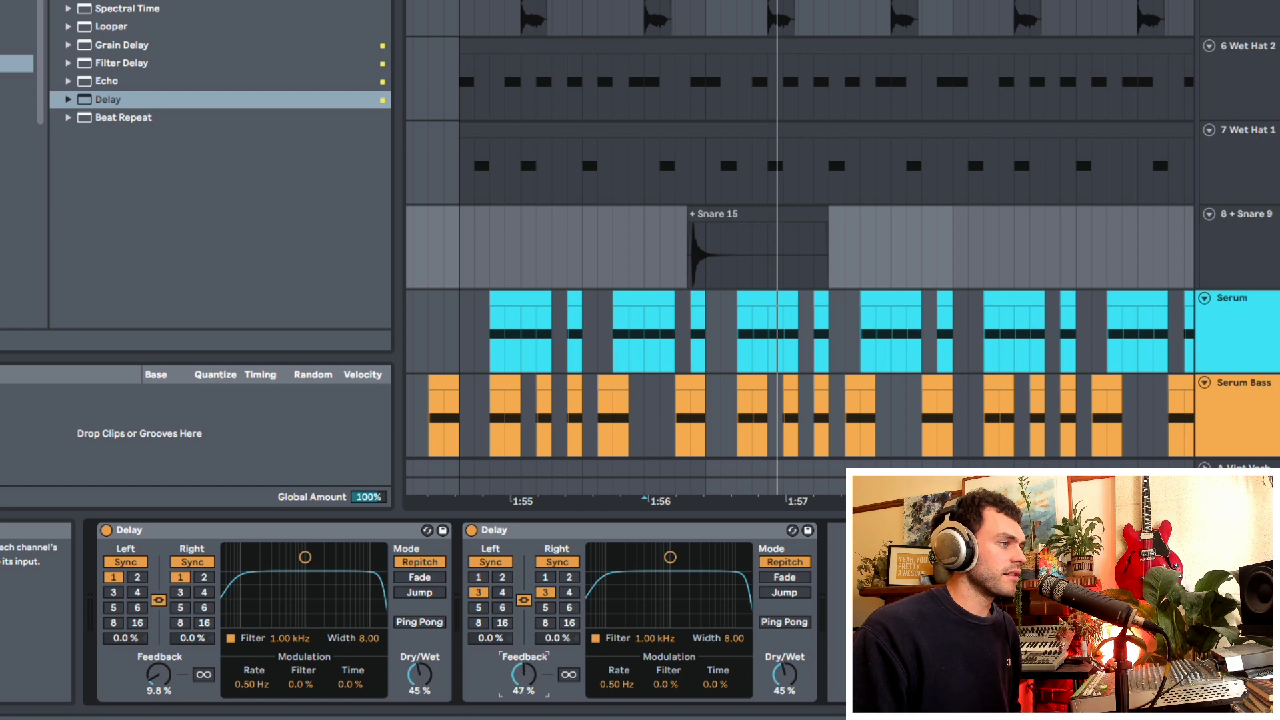
drag(785, 675, 785, 676)
drag(419, 675, 419, 678)
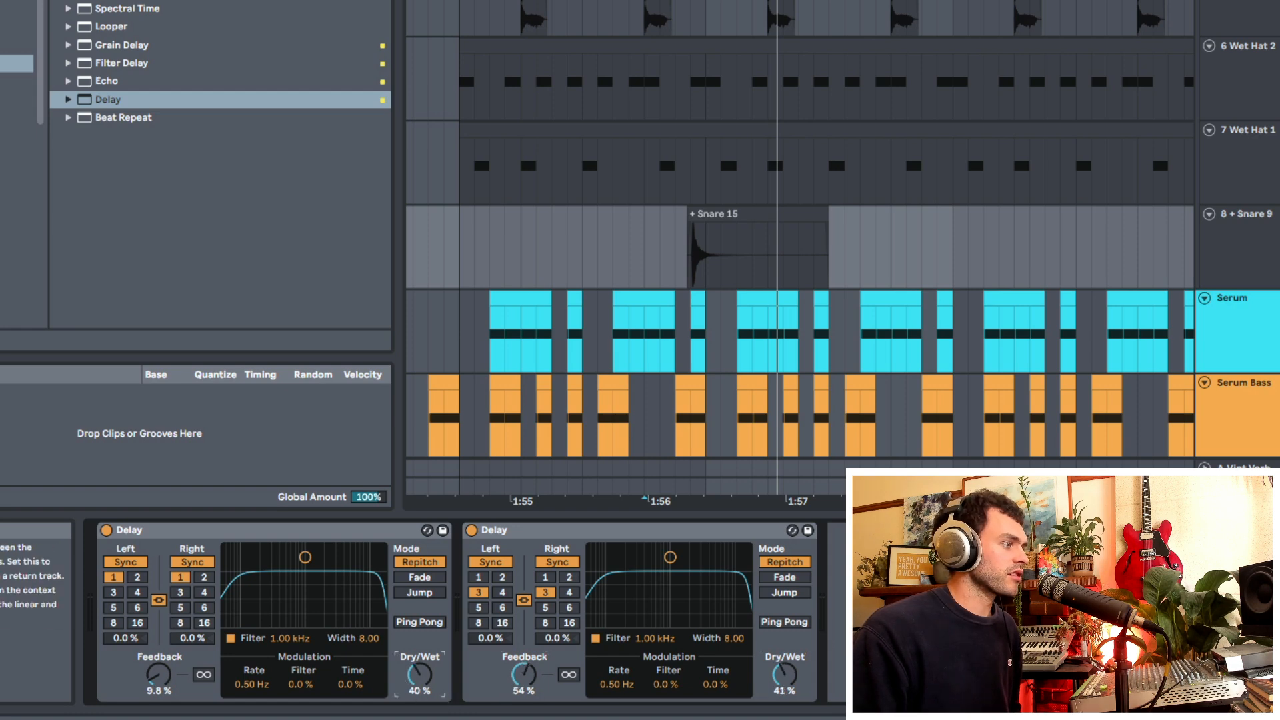
drag(779, 681, 779, 678)
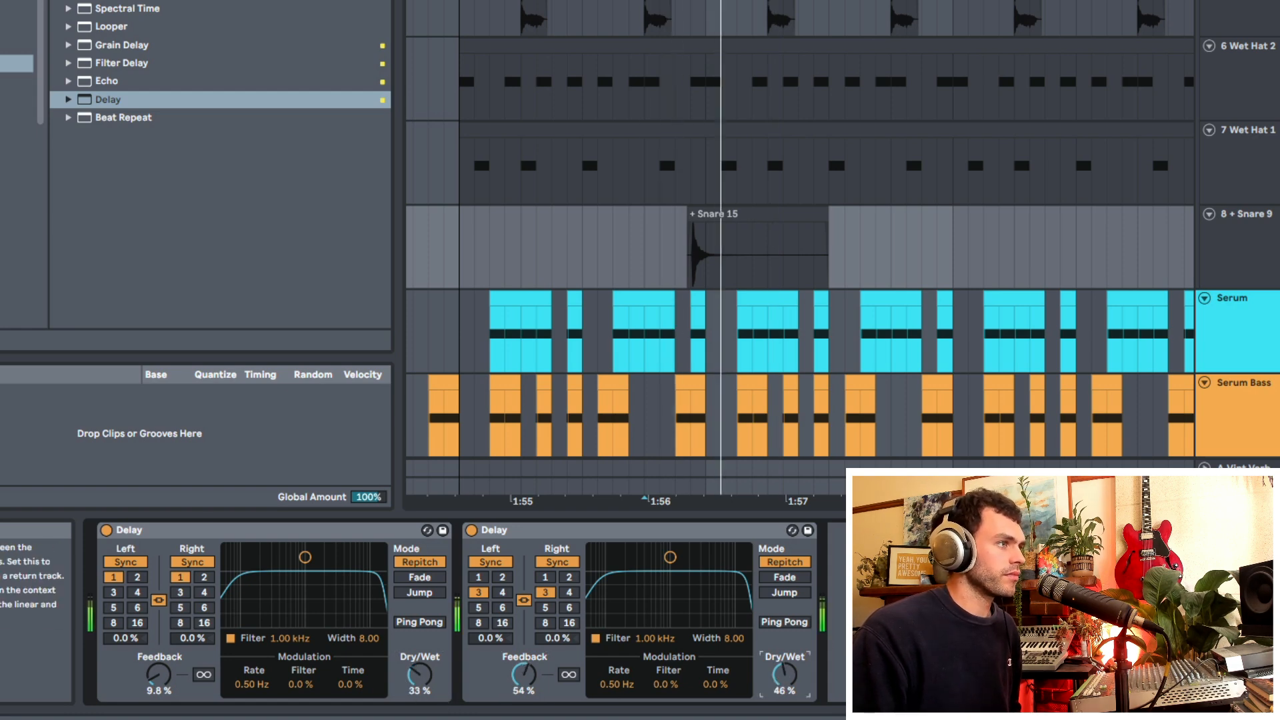
drag(524, 682, 525, 679)
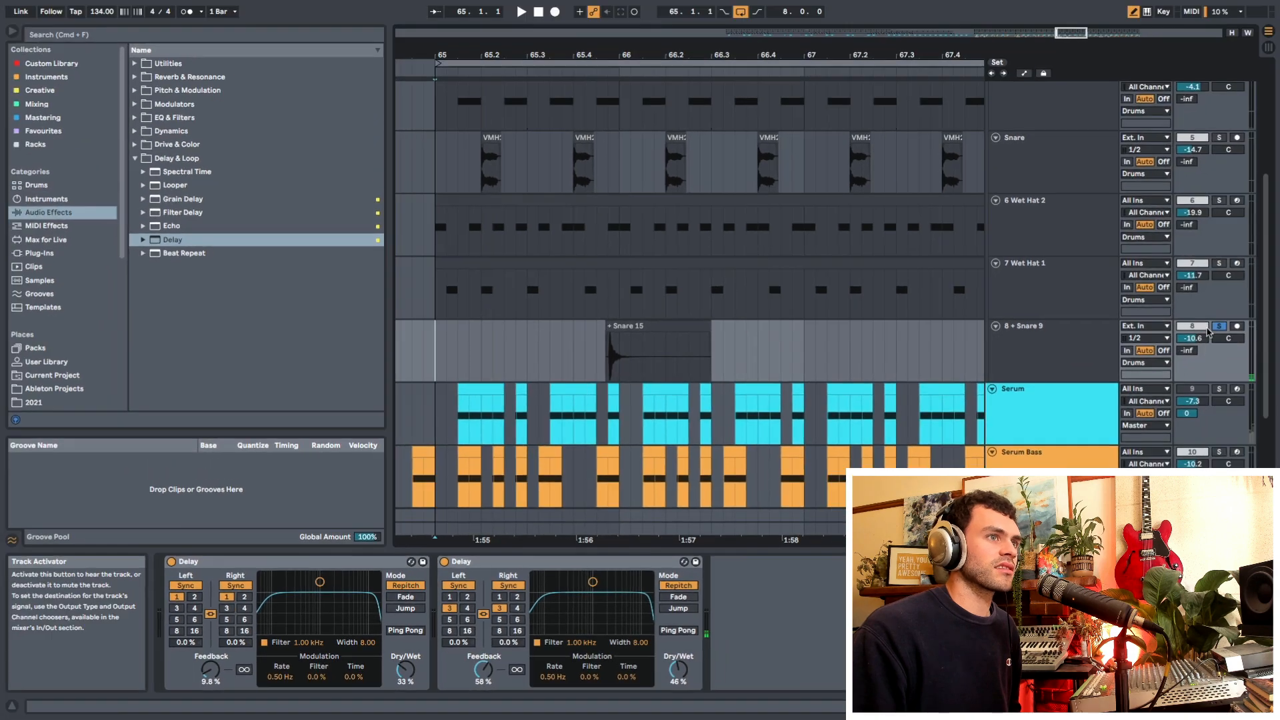
Unsolo the + Snare 9 track and set its volume to -11.5 dB
drag(1205, 338, 1206, 344)
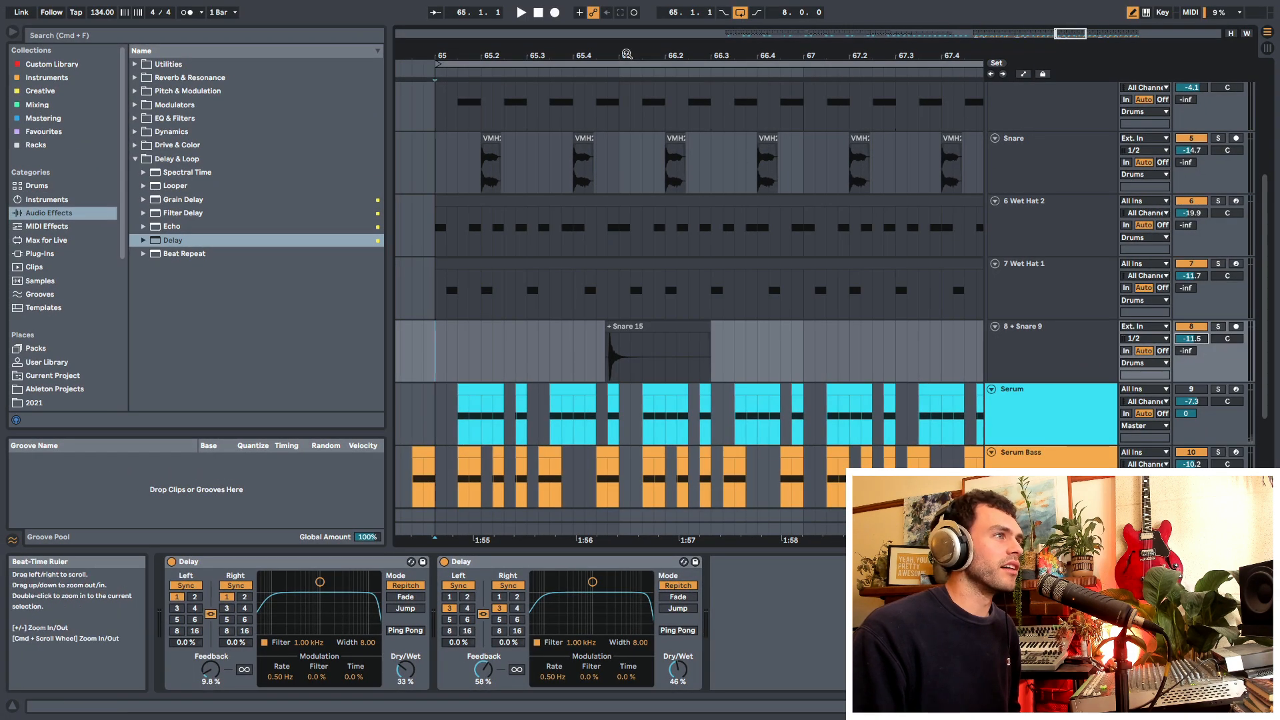
Solo the Drums group and play the section from bar 65
drag(450, 56, 446, 26)
scroll(767, 266, up, 5)
scroll(513, 250, down, 5)
key(space)
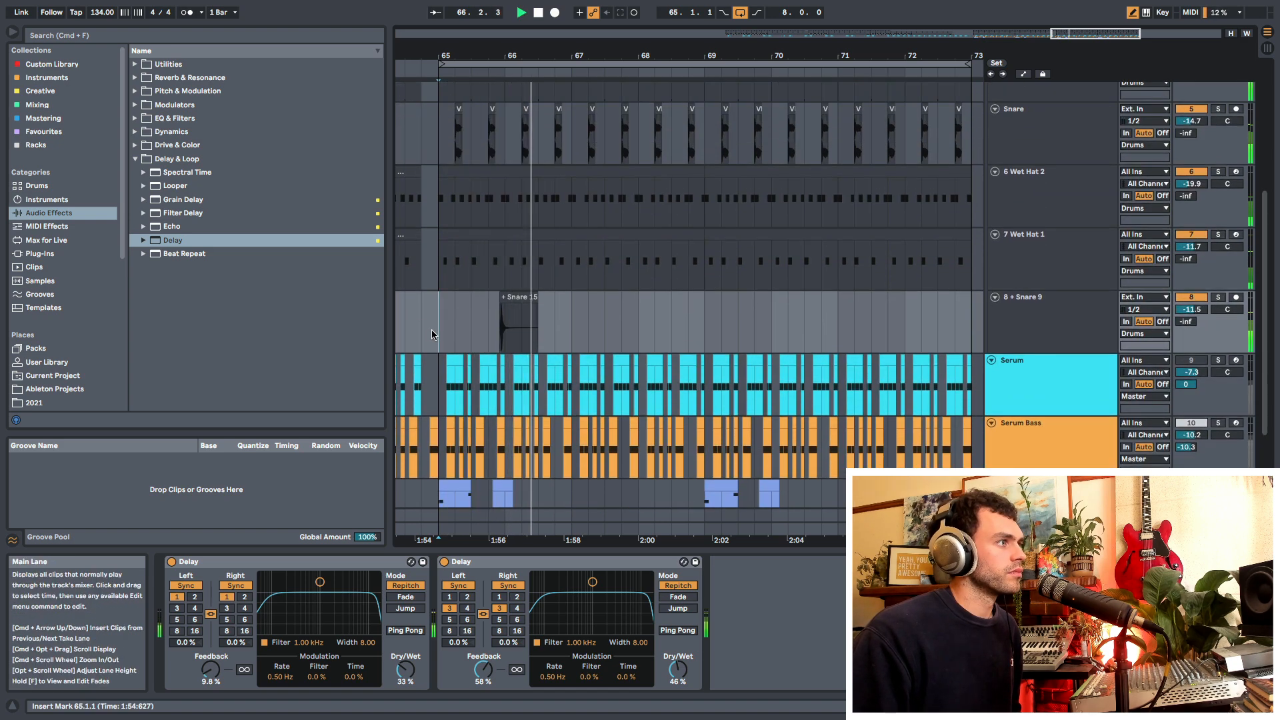
Duplicate bars 65 to 69 of the + Snare 9 track into bars 69 to 73
drag(434, 335, 698, 343)
key(super+d)
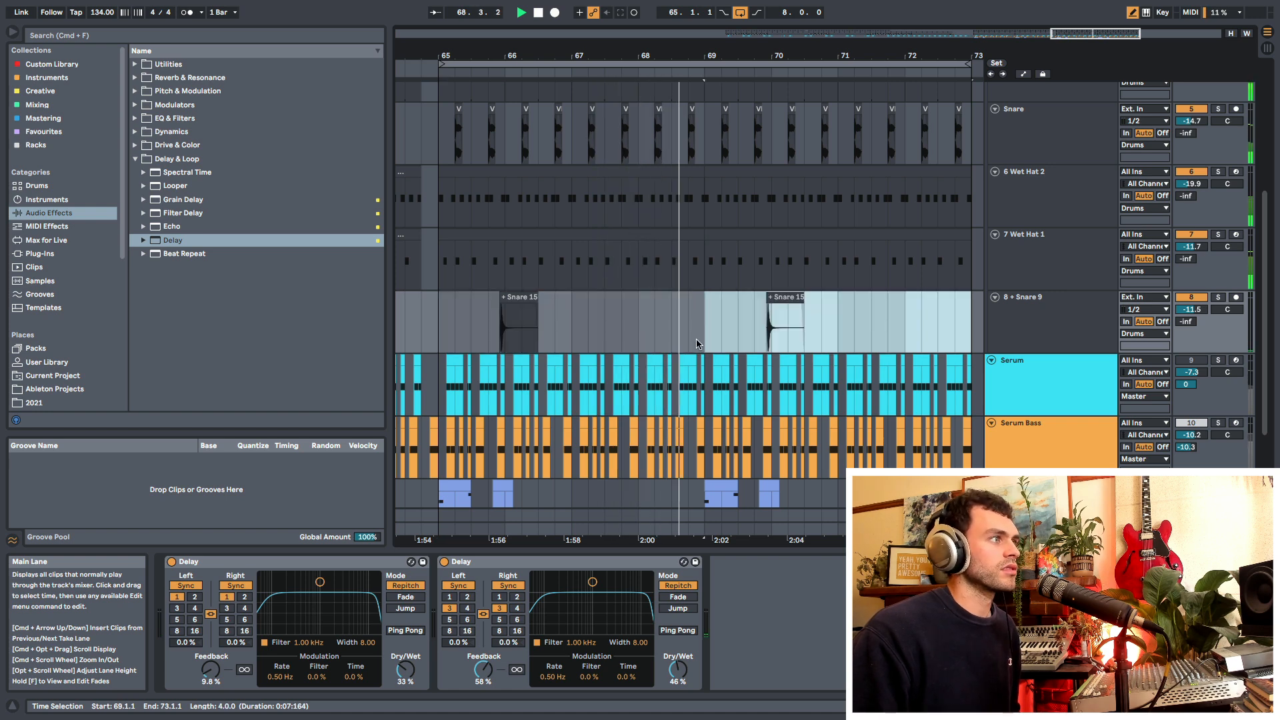
Select bars 65 to 69 on the + Snare 9 track and play the snare filler with the soloed Drums group
key(space)
drag(694, 55, 638, 23)
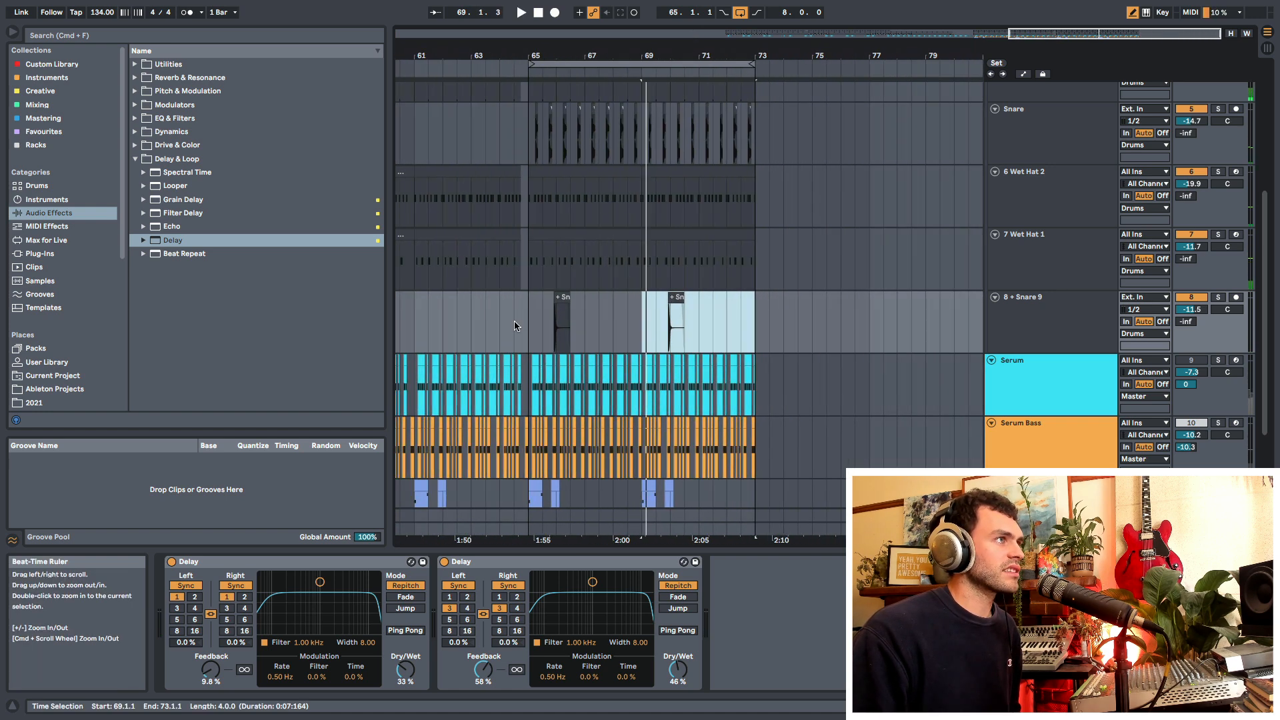
drag(525, 334, 645, 334)
key(space)
drag(570, 55, 562, 94)
key(space)
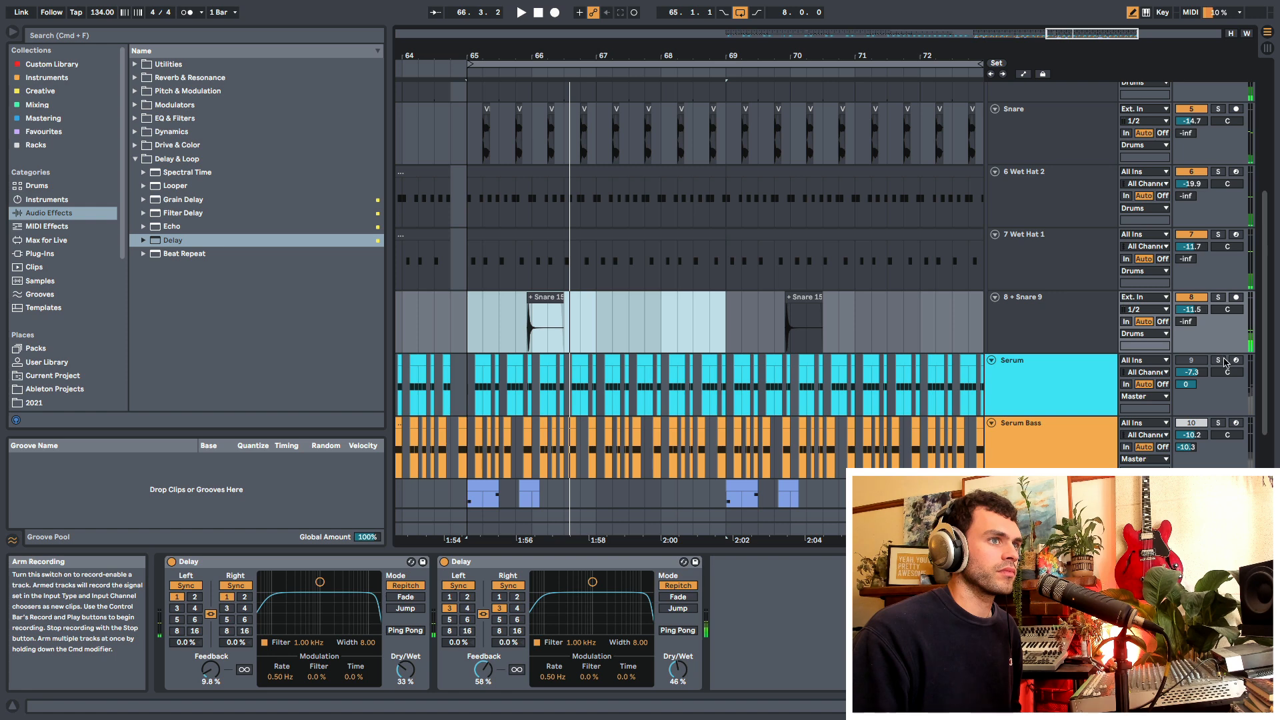
Unsolo the Drums group and listen to the snare filler together with the Serum Bass from bar 65
click(708, 307)
key(space)
scroll(710, 292, down, 3)
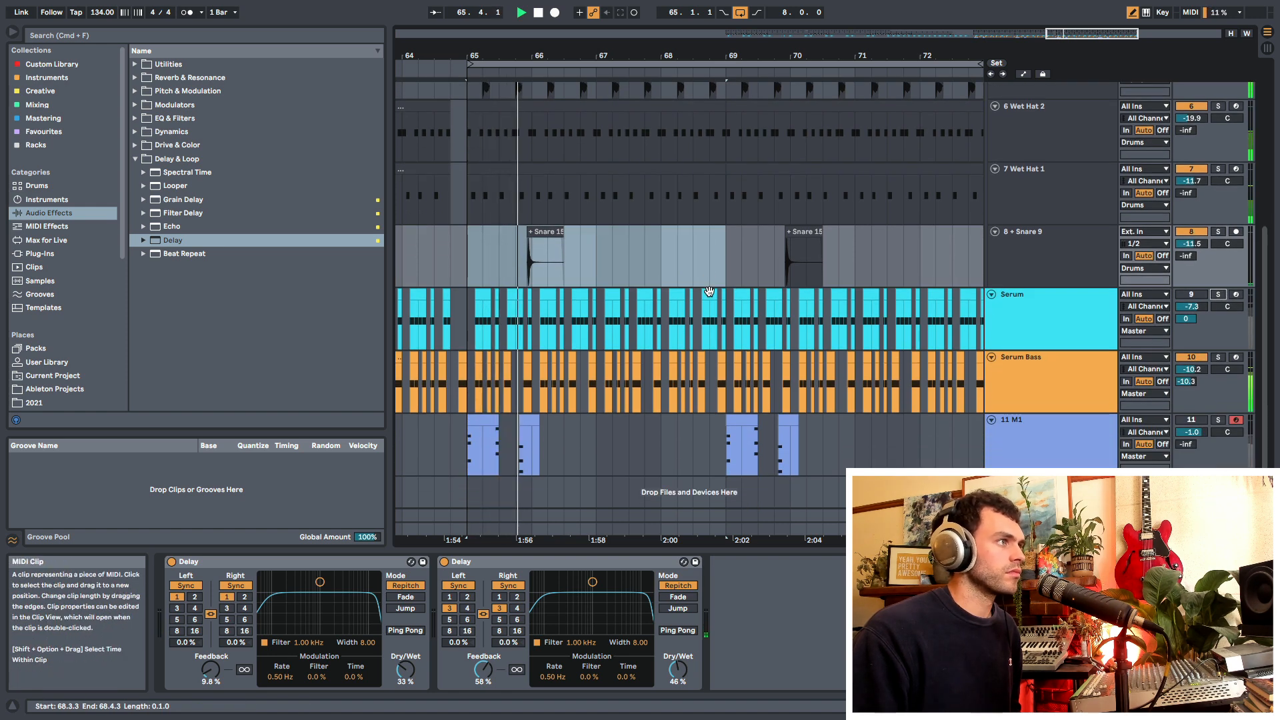
key(space)
Add a Reverb before the Delays on + Snare 9 with 975 ms decay and 33 % dry/wet, and audition it from bar 65
click(136, 78)
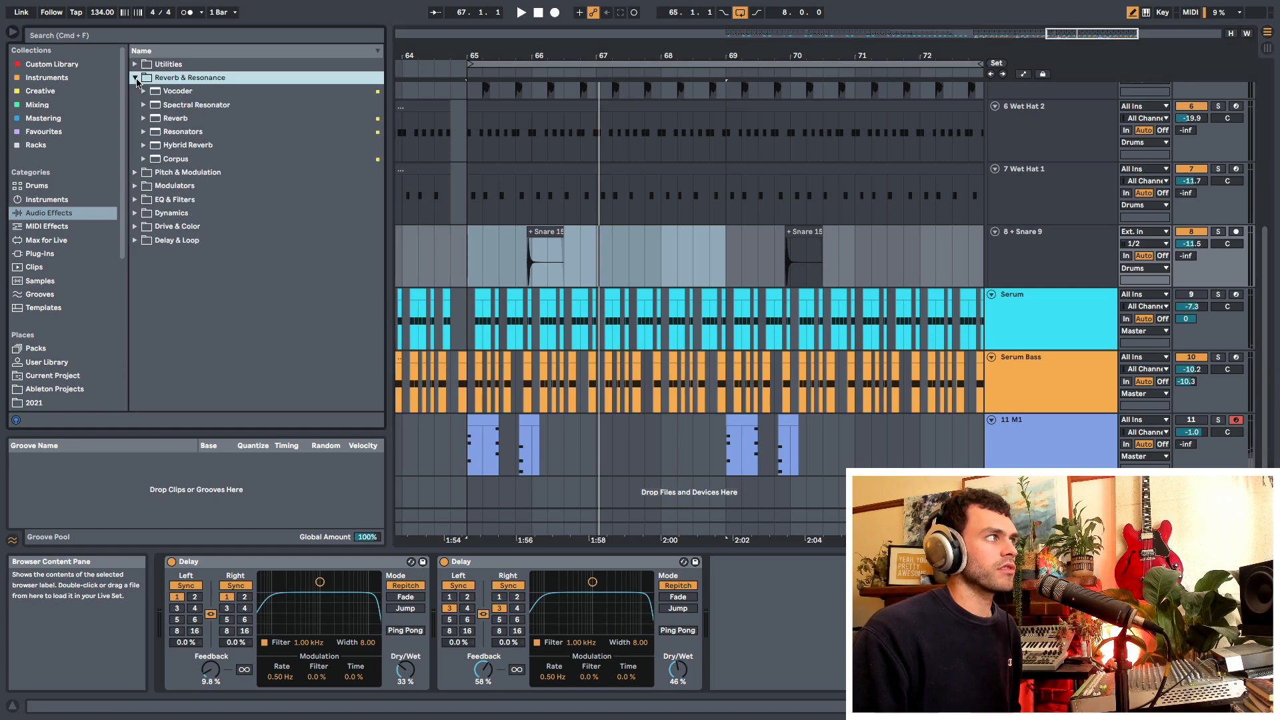
drag(178, 118, 178, 613)
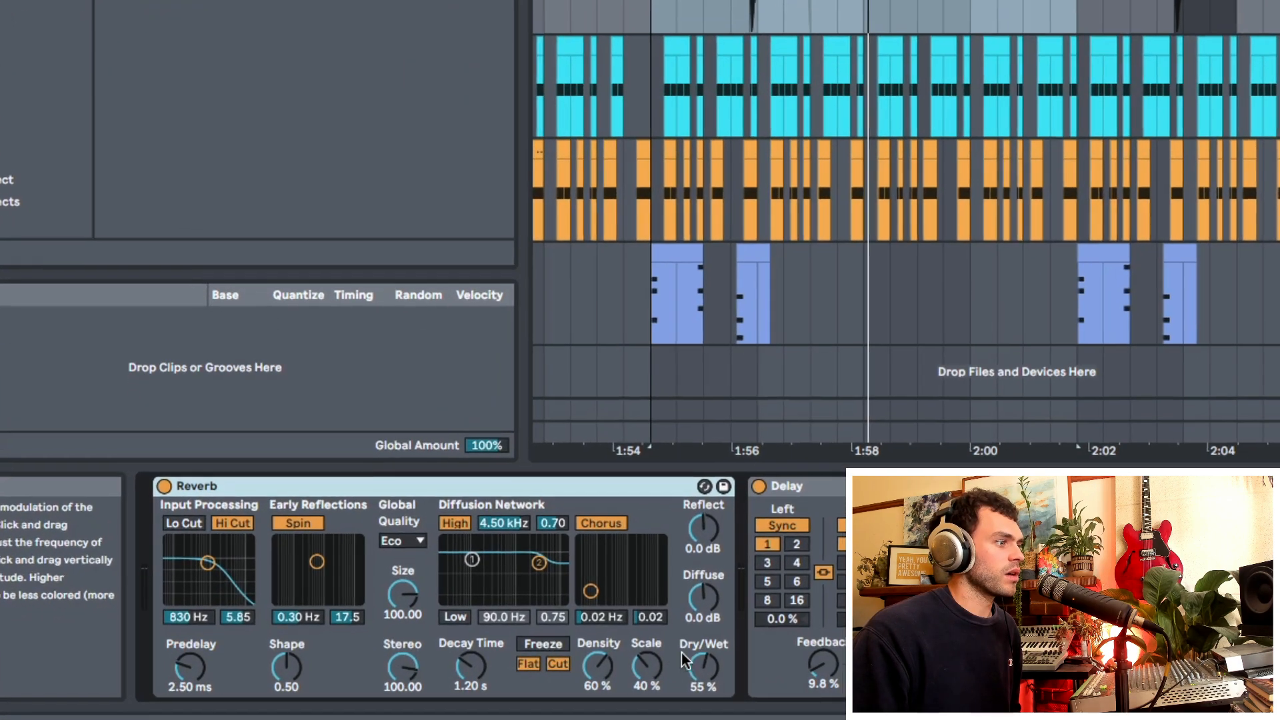
drag(701, 666, 701, 693)
drag(471, 666, 471, 669)
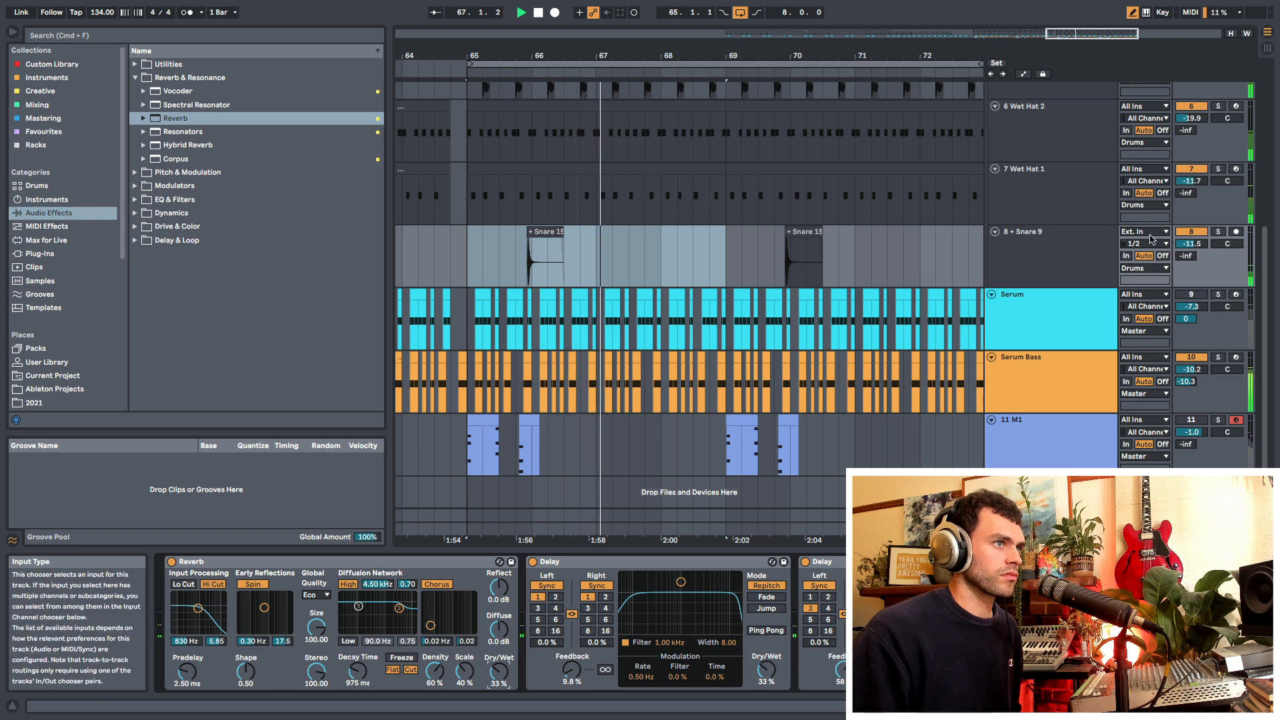
click(465, 266)
key(space)
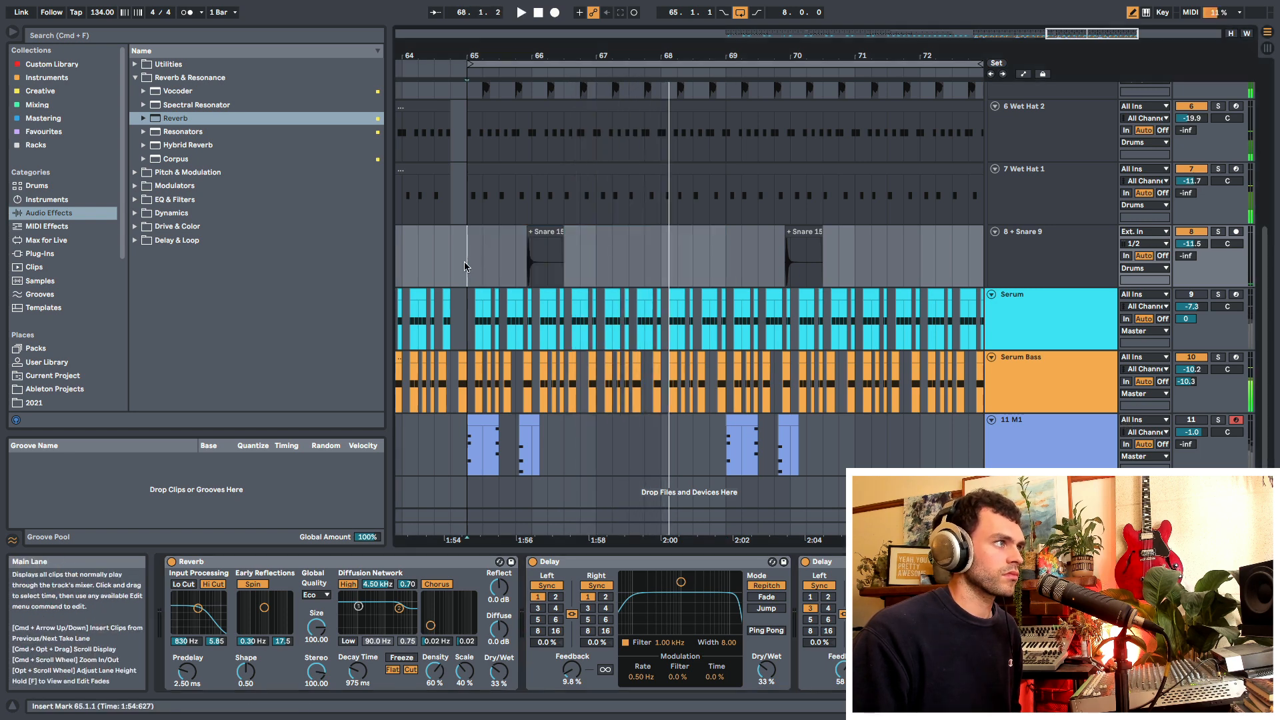
Add an audio track below + Snare 9 and place 125_Casette_Percussion.wav from the percussion search results at bar 65
key(minus)
click(1053, 266)
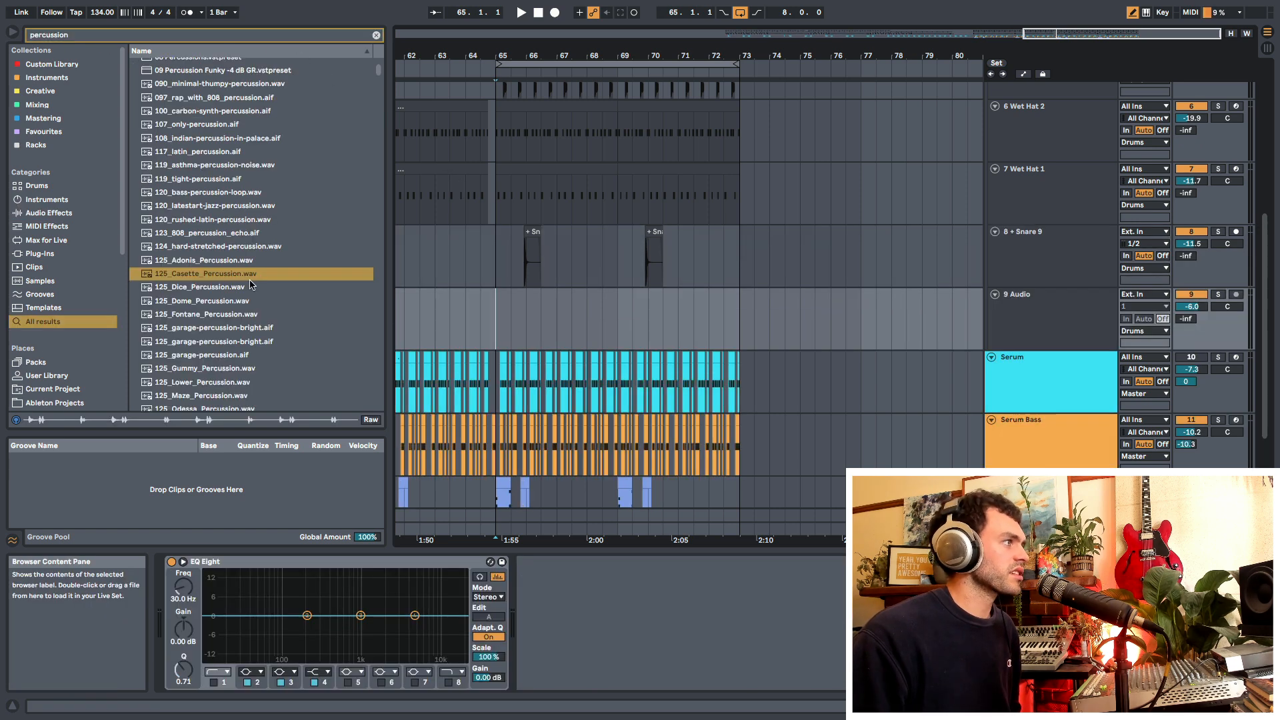
drag(207, 274, 502, 323)
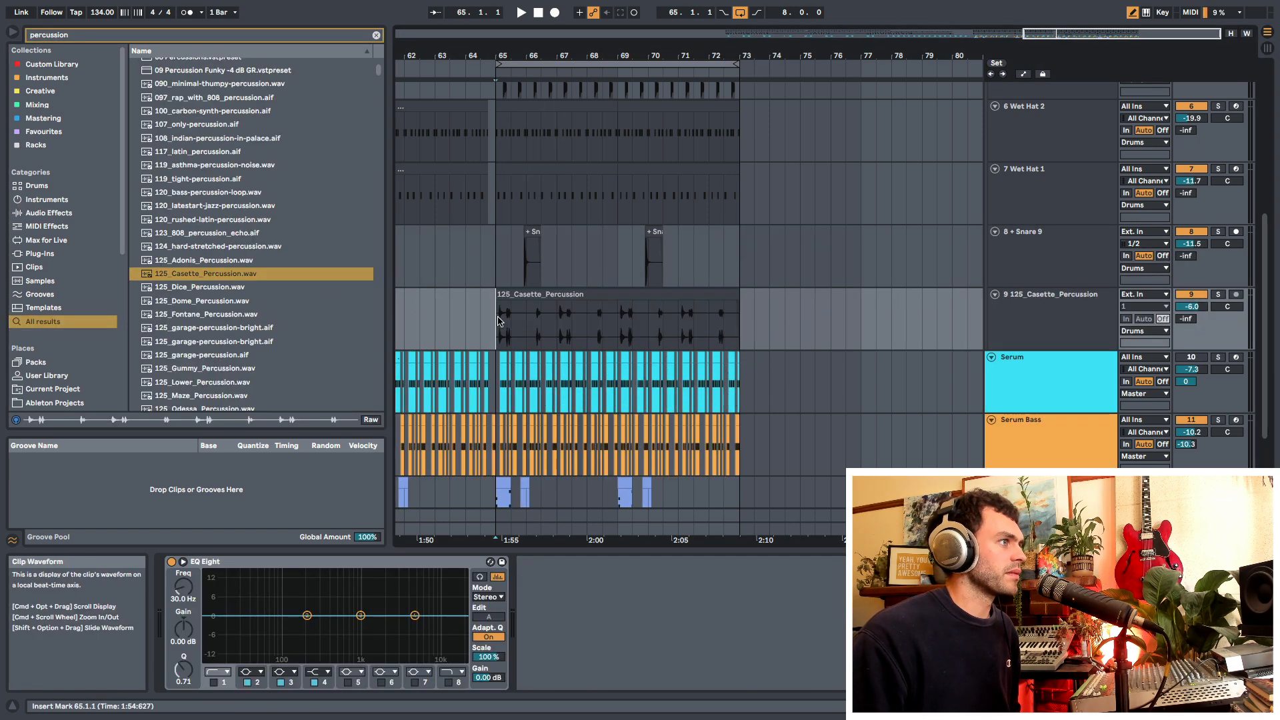
drag(526, 56, 529, 103)
Balance the 125_Casette_Percussion track against the mix, soloing it briefly to listen and setting its volume to -17.7 dB
drag(1190, 308, 1190, 328)
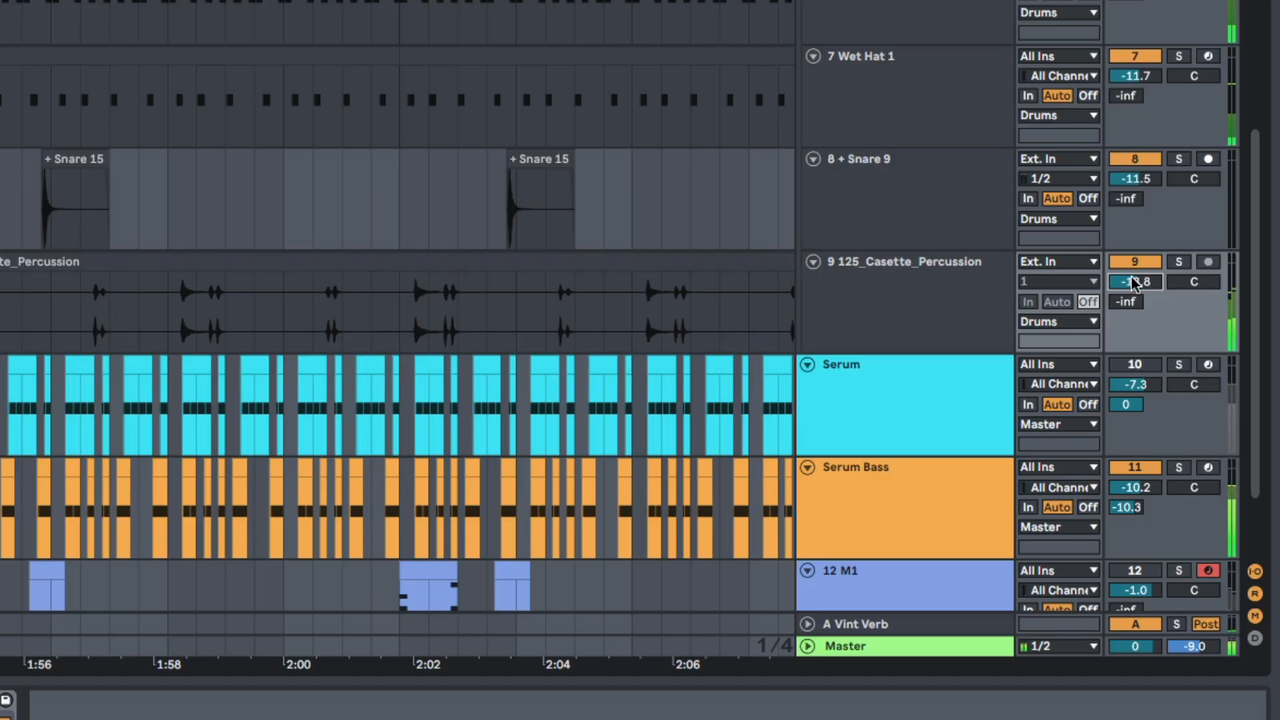
key(s)
click(1127, 303)
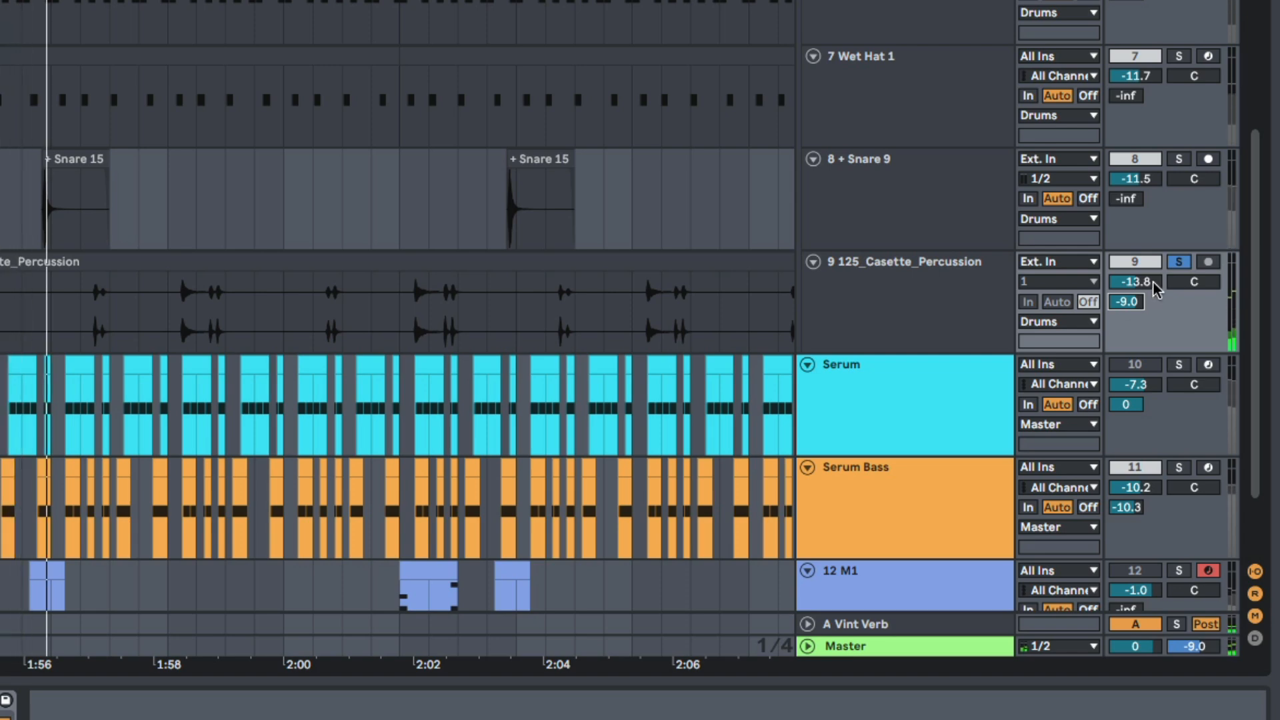
click(879, 310)
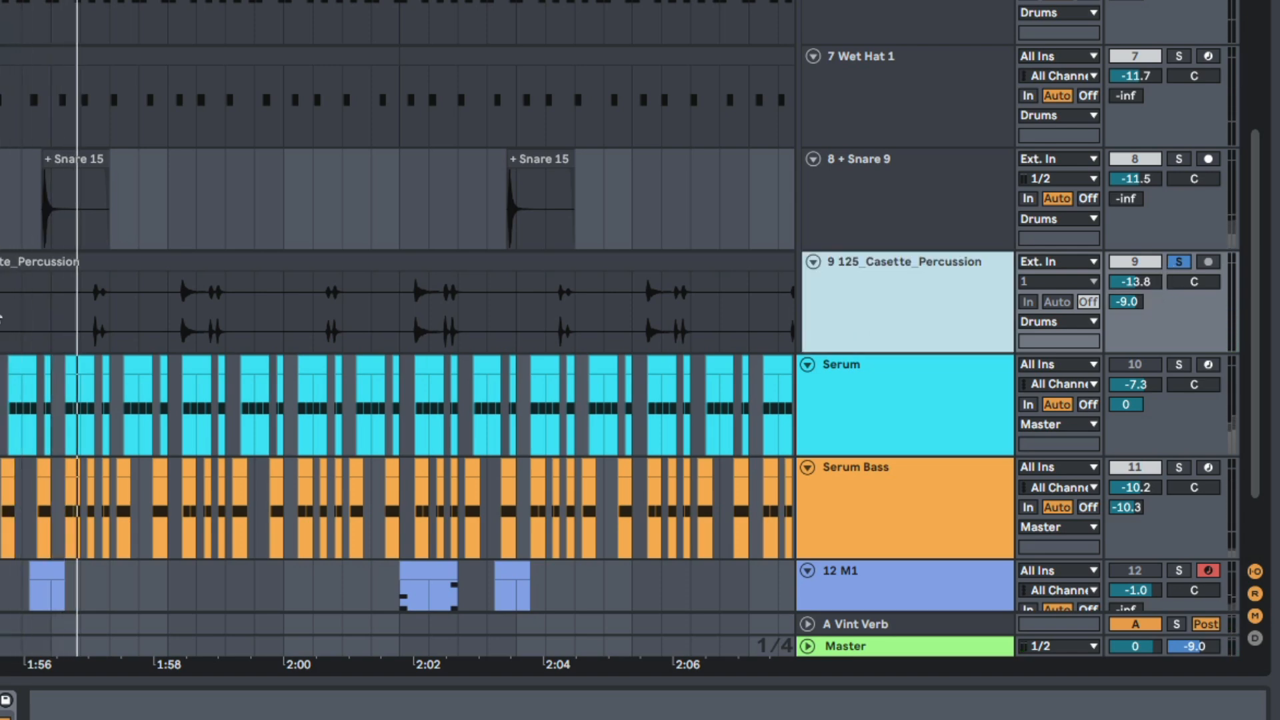
click(4, 308)
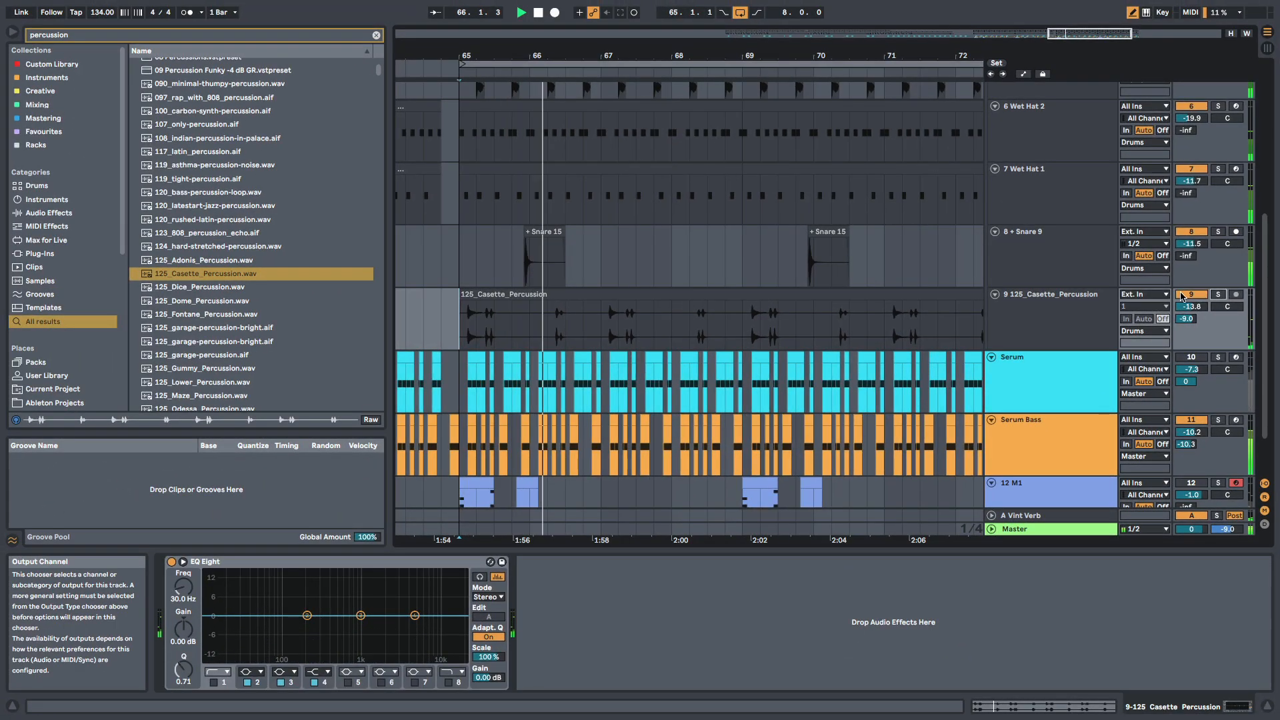
drag(1191, 307, 1191, 311)
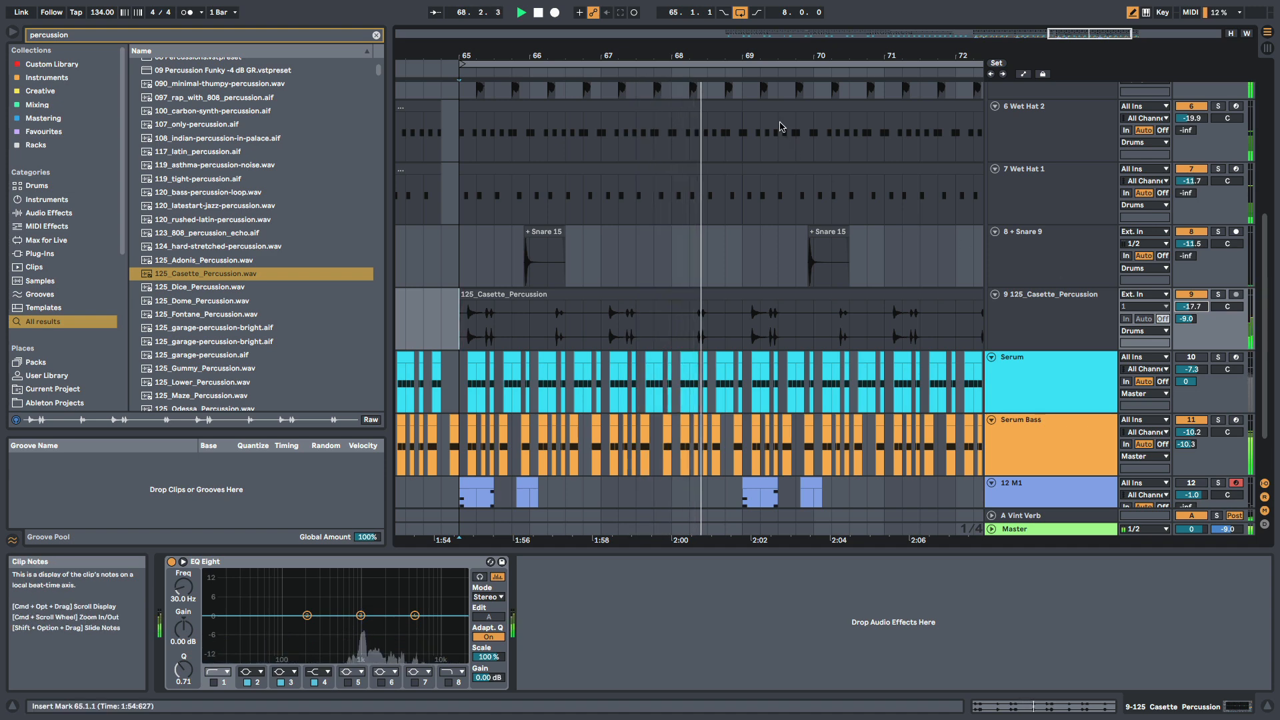
Audition the percussion loop with the drums from bar 65 and set the 125_Casette_Percussion volume to -16.8 dB
drag(715, 52, 641, 31)
click(1061, 264)
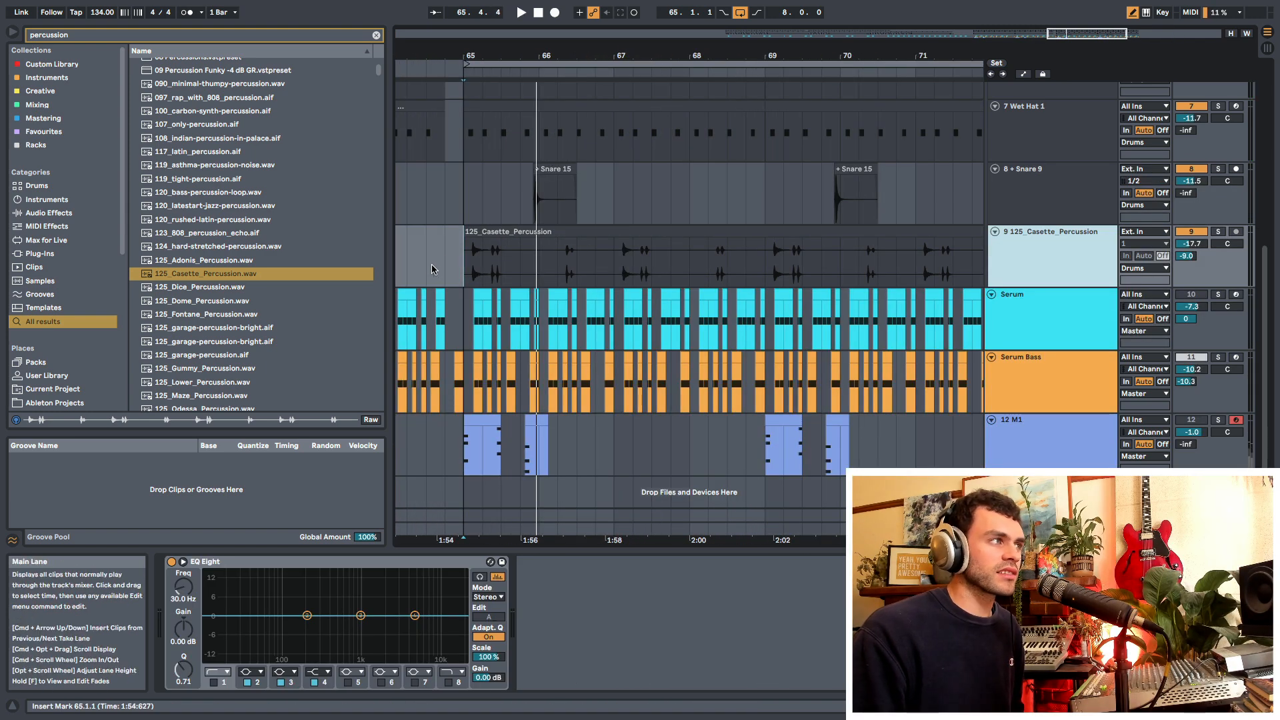
click(461, 262)
key(space)
drag(640, 56, 569, 36)
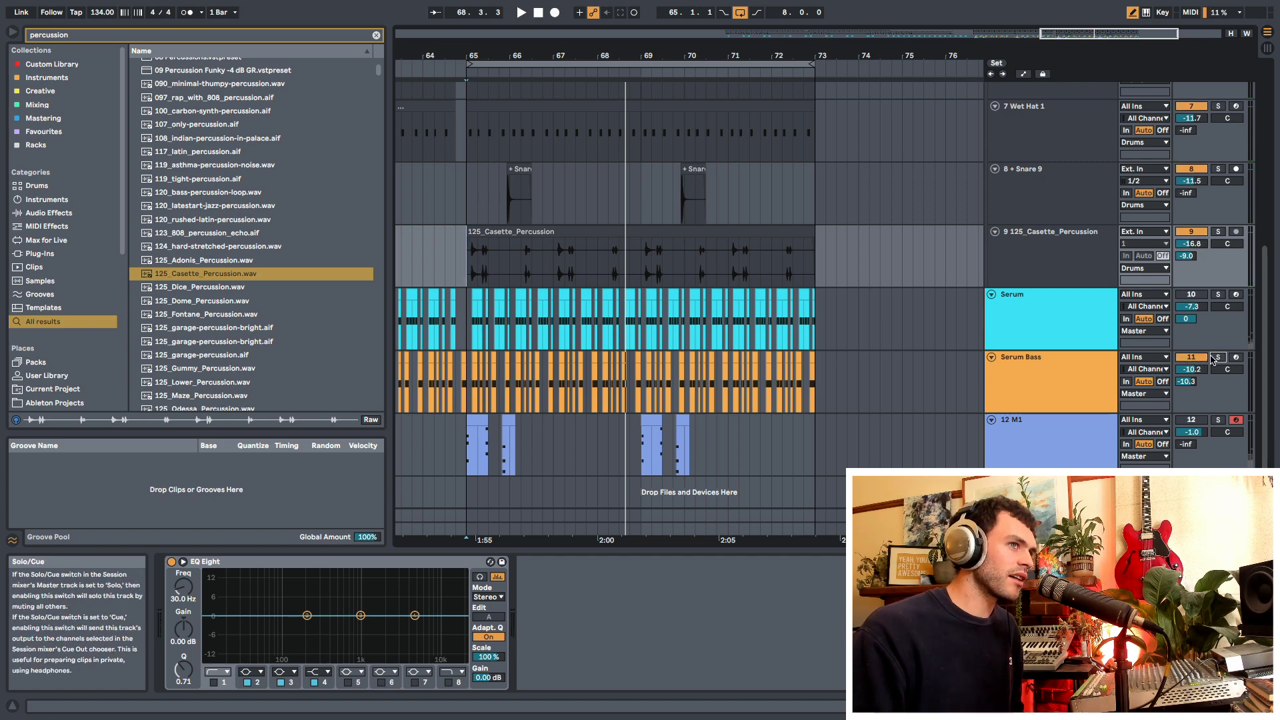
Examine the Drums group, Serum Bass and Serum tracks in turn while playing the section from bar 65
scroll(1087, 270, up, 6)
click(1059, 131)
scroll(1060, 148, down, 6)
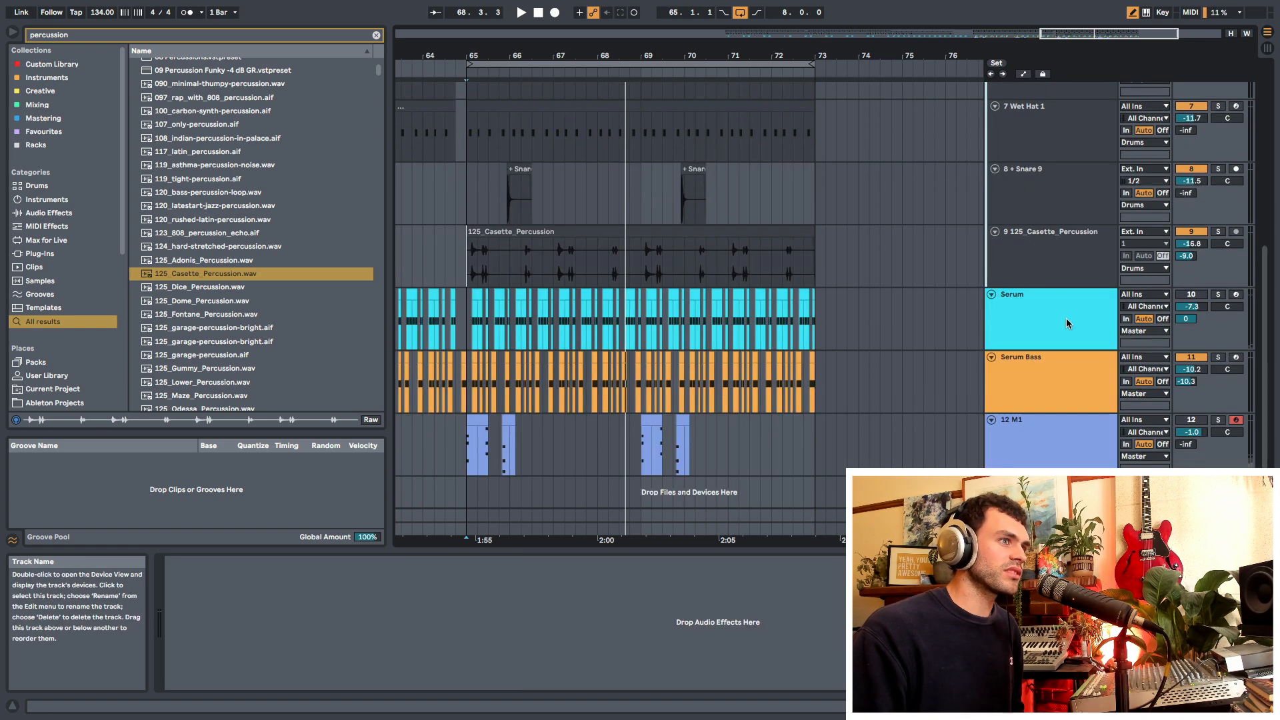
click(1066, 380)
key(space)
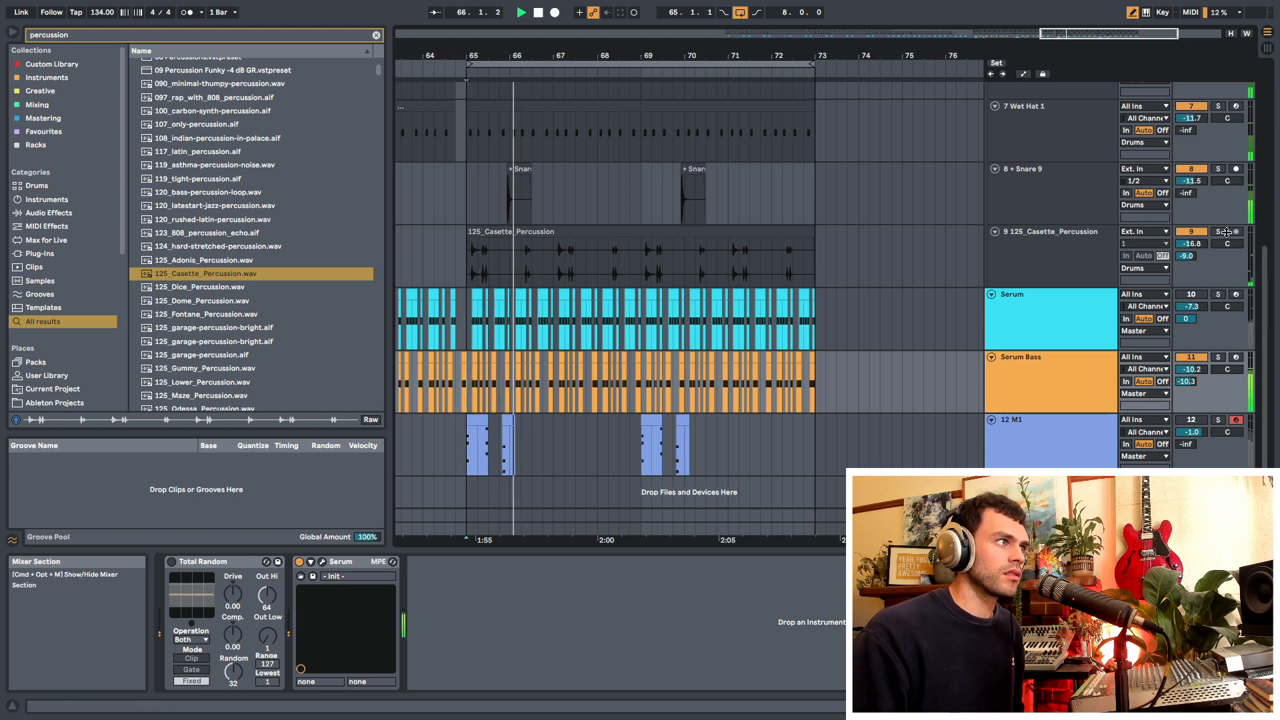
click(1036, 341)
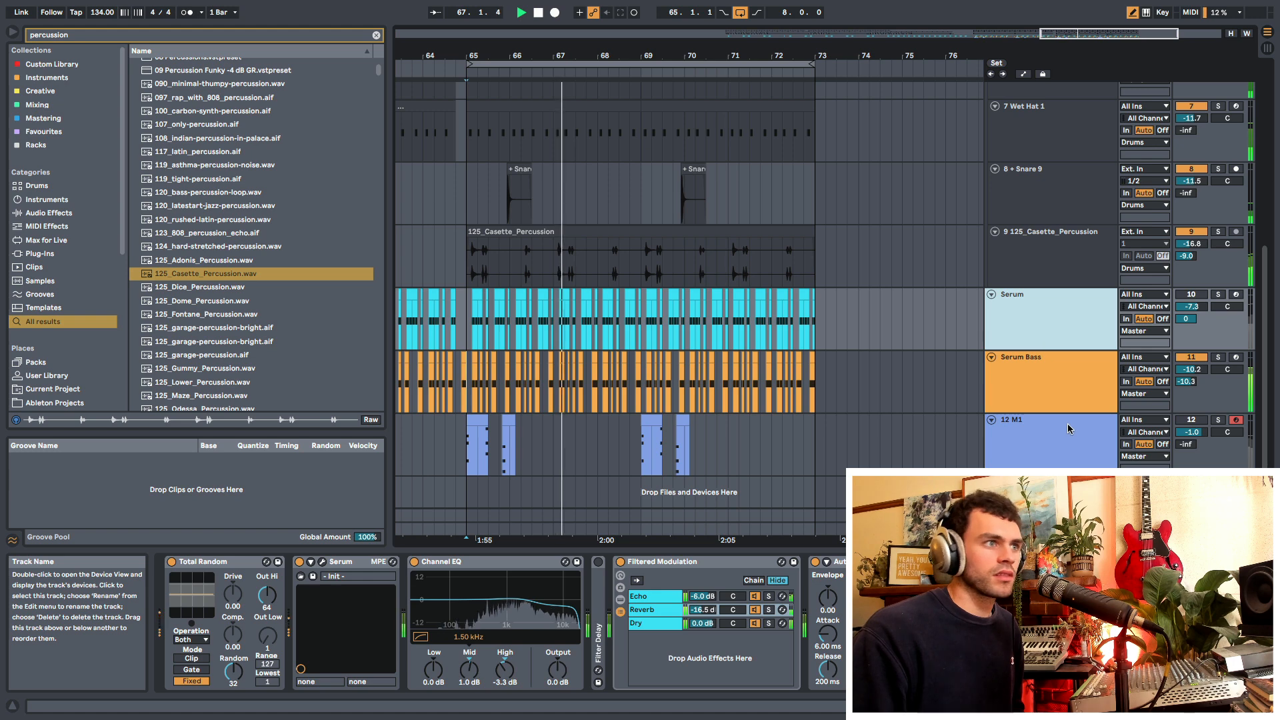
Activate the M1 track, set its volume to -3.7 dB and stop playback
click(1080, 444)
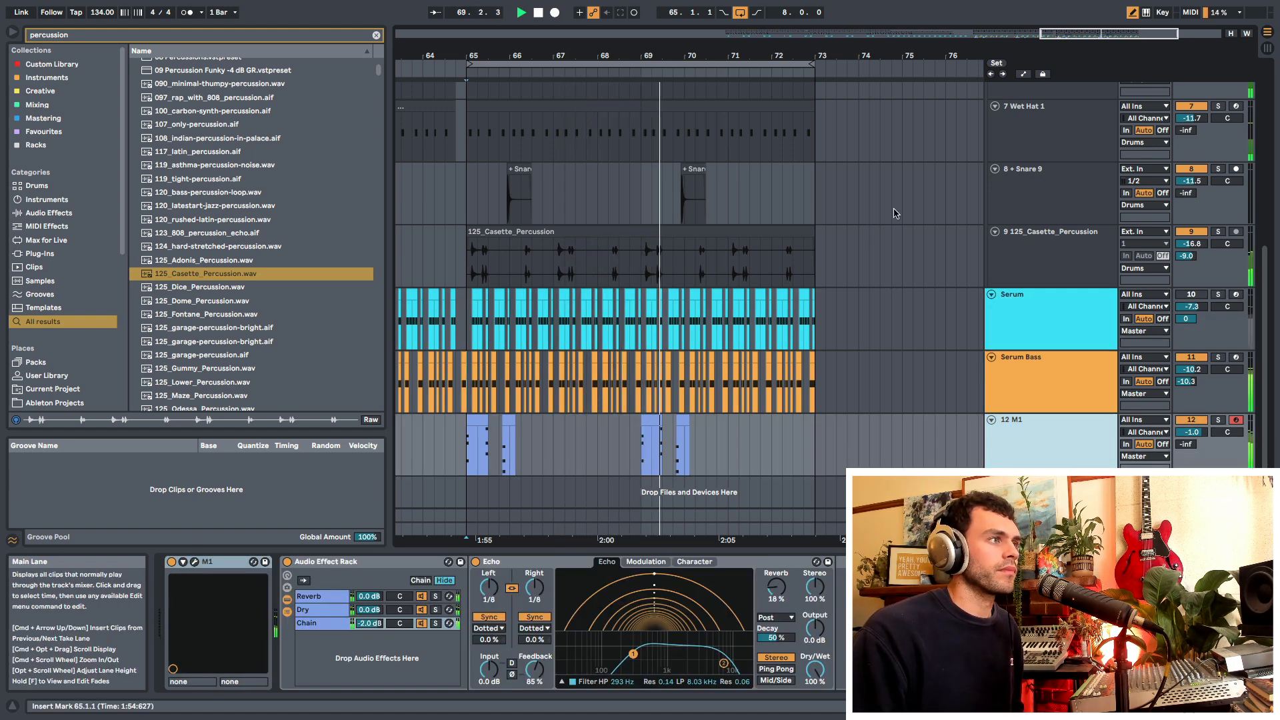
drag(1192, 432, 1192, 451)
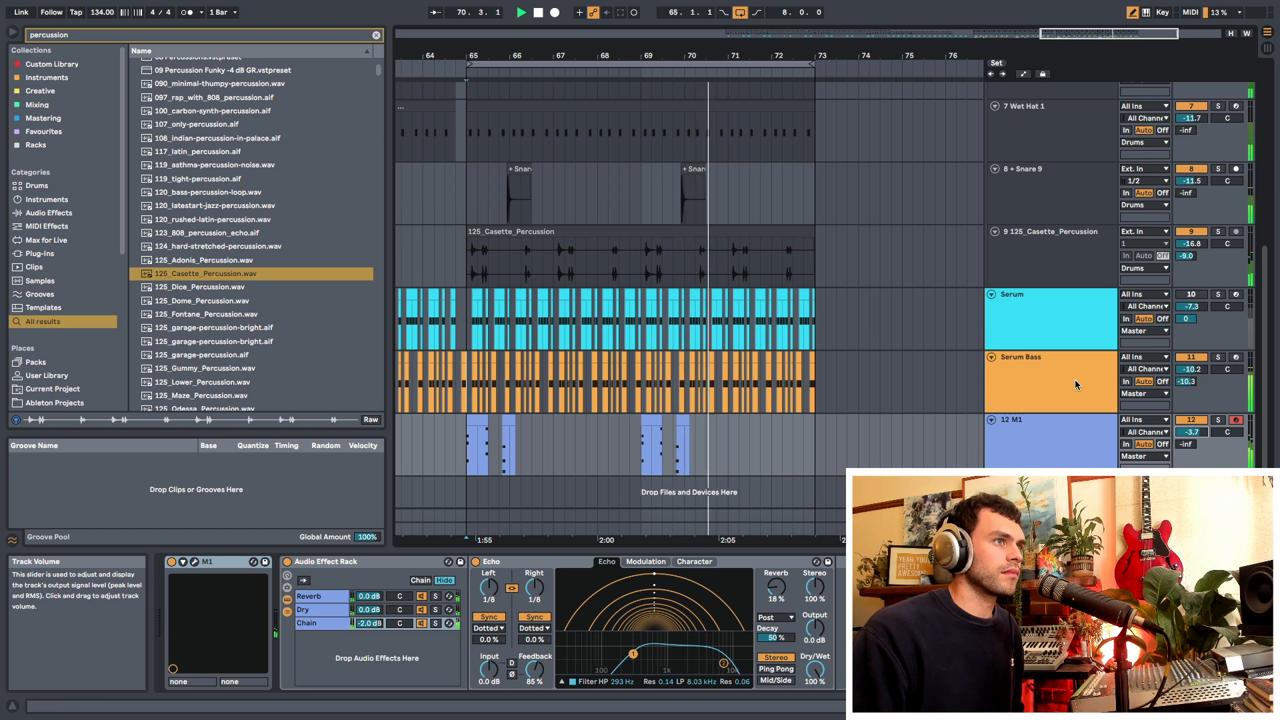
click(467, 242)
key(space)
Highlight bars 65 to 73 on the percussion, Serum and M1 tracks in turn to point out the filler layers
drag(464, 258, 824, 255)
drag(464, 334, 865, 337)
mouse_move(452, 444)
mouse_down()
mouse_move(868, 432)
mouse_move(822, 455)
mouse_move(473, 445)
mouse_up()
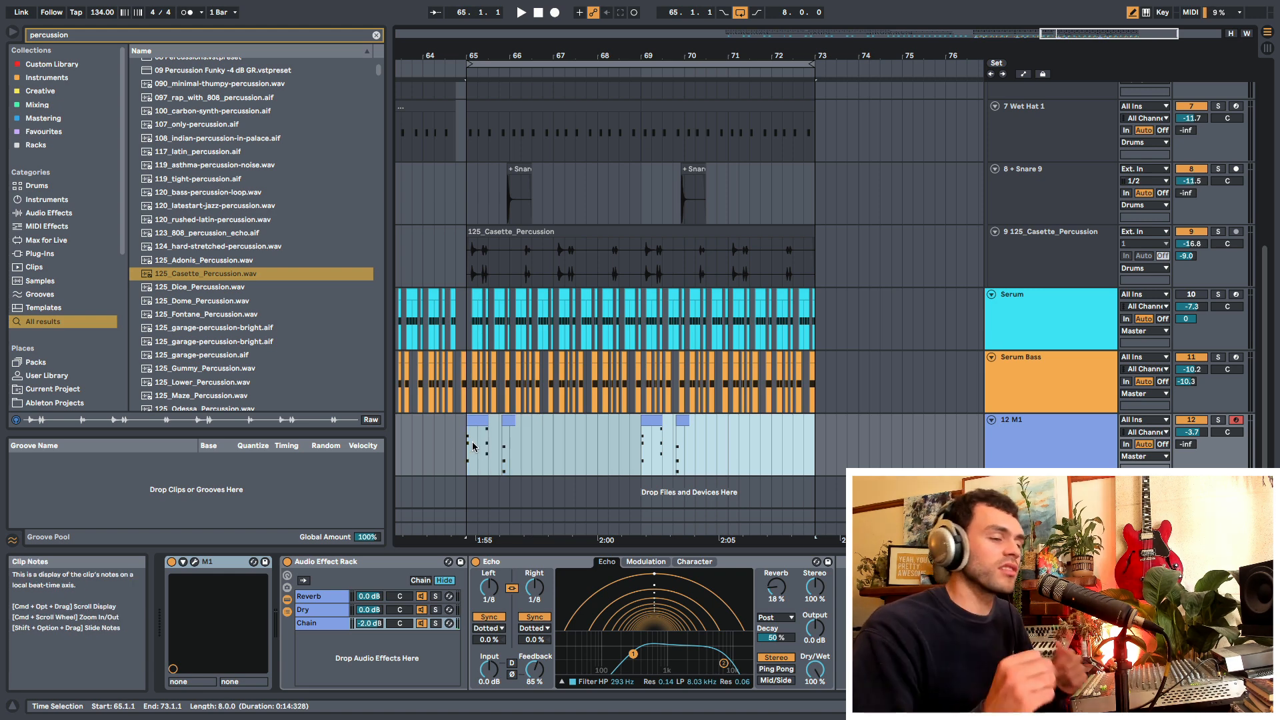